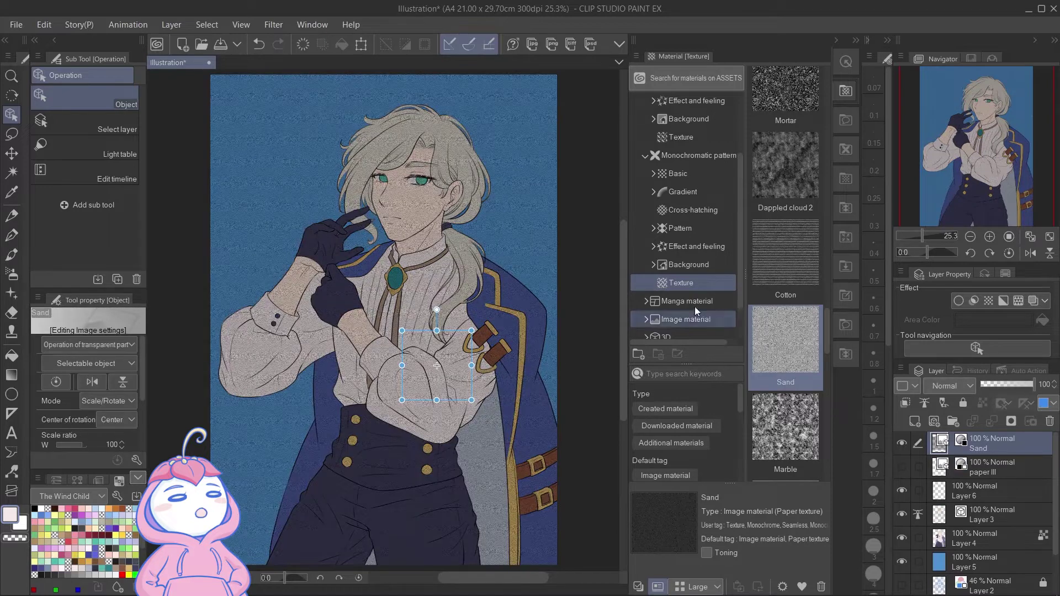
# - Lower the Sand texture layer's opacity to 27%, inspect it up close, and hide the layer
pyautogui.click(995, 382)
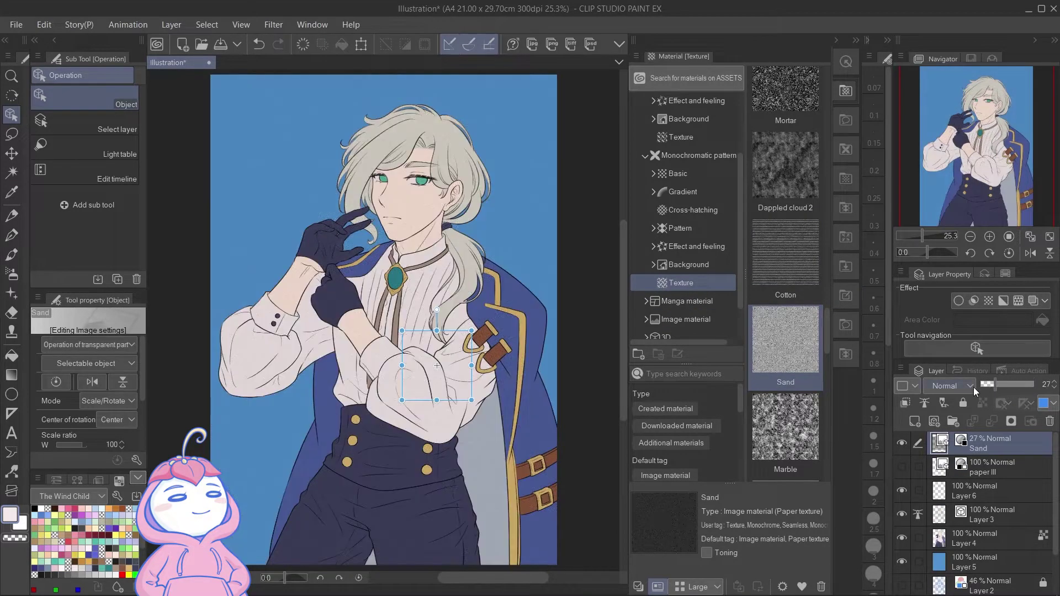
pyautogui.moveTo(496, 226); pyautogui.dragTo(541, 272)
pyautogui.click(542, 272)
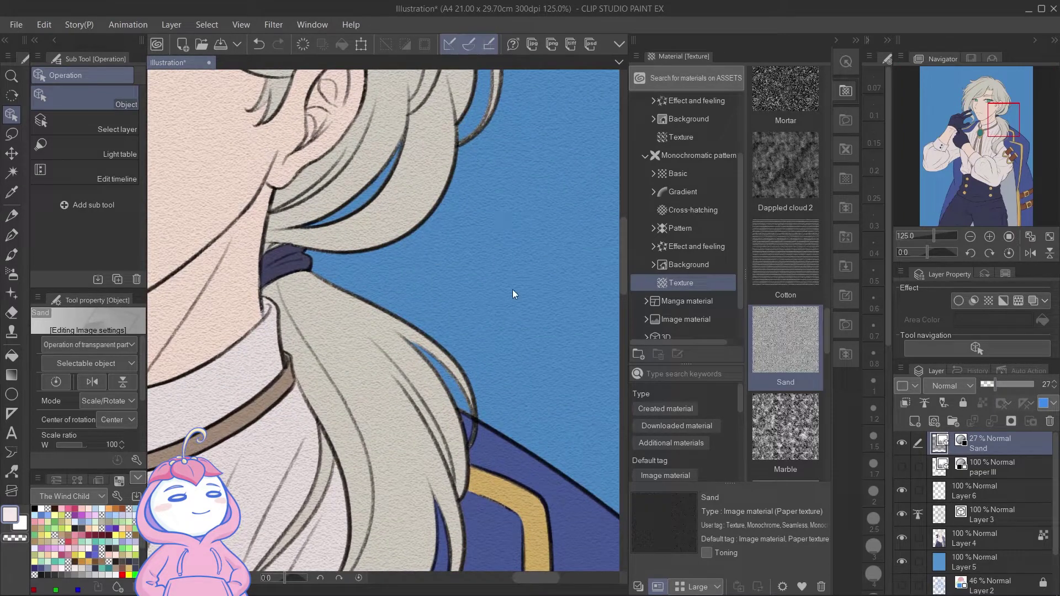
pyautogui.click(906, 445)
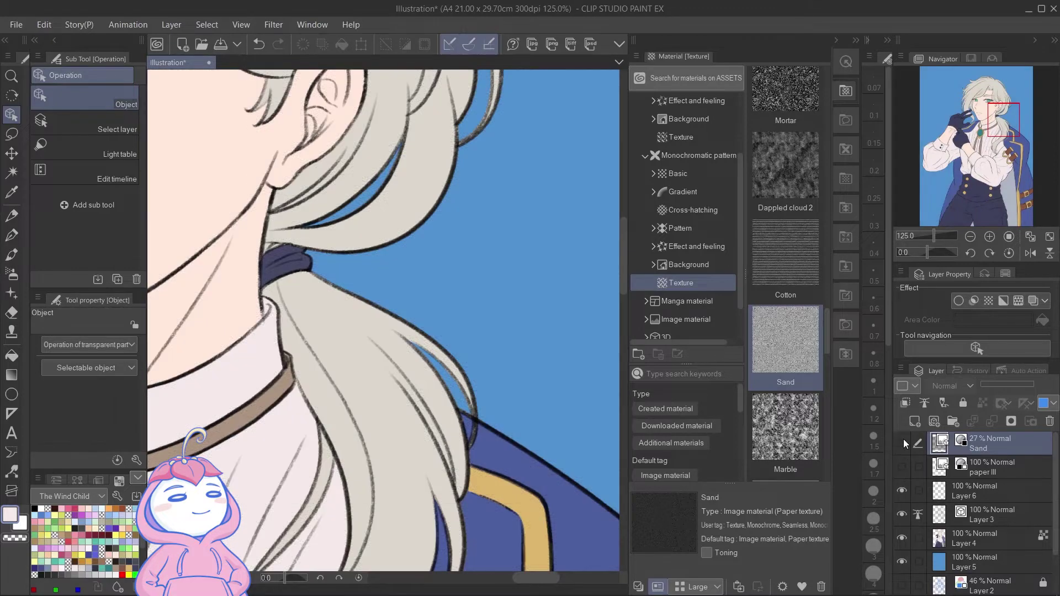
# - Place the craft-paper texture クラフト紙2 from the color pattern textures on the canvas and enlarge it to 328% to cover the illustration
pyautogui.hotkey('ctrl', '0')
pyautogui.click(681, 137)
pyautogui.scroll(-3, 784, 221)
pyautogui.click(778, 219)
pyautogui.moveTo(778, 219); pyautogui.dragTo(466, 303)
pyautogui.moveTo(469, 227); pyautogui.dragTo(471, 73)
pyautogui.moveTo(466, 378); pyautogui.dragTo(467, 568)
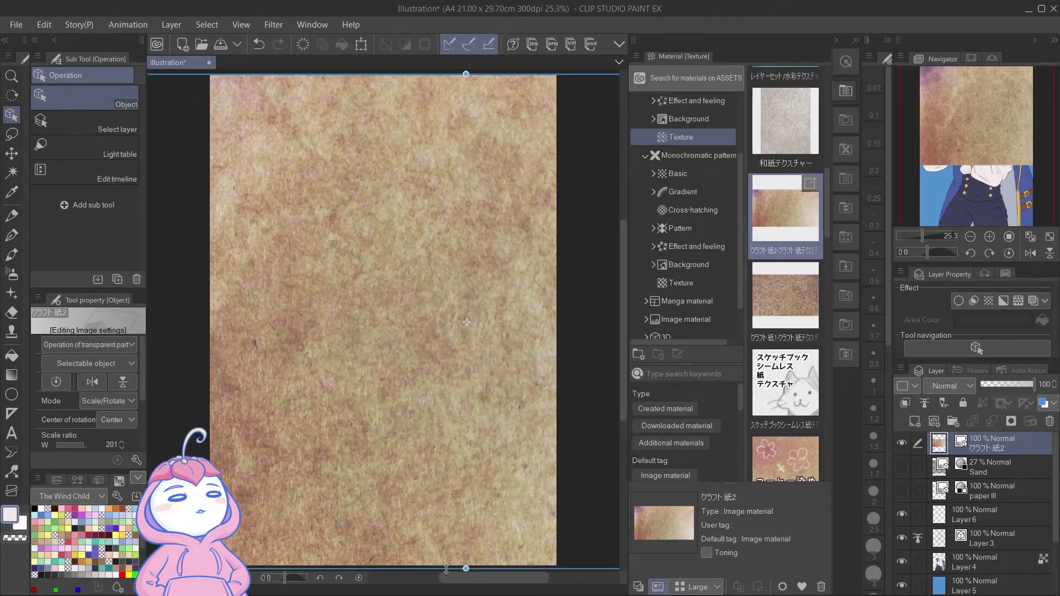
# - Try the Multiply and Screen blending modes on the craft-paper layer and settle on Overlay
pyautogui.click(954, 386)
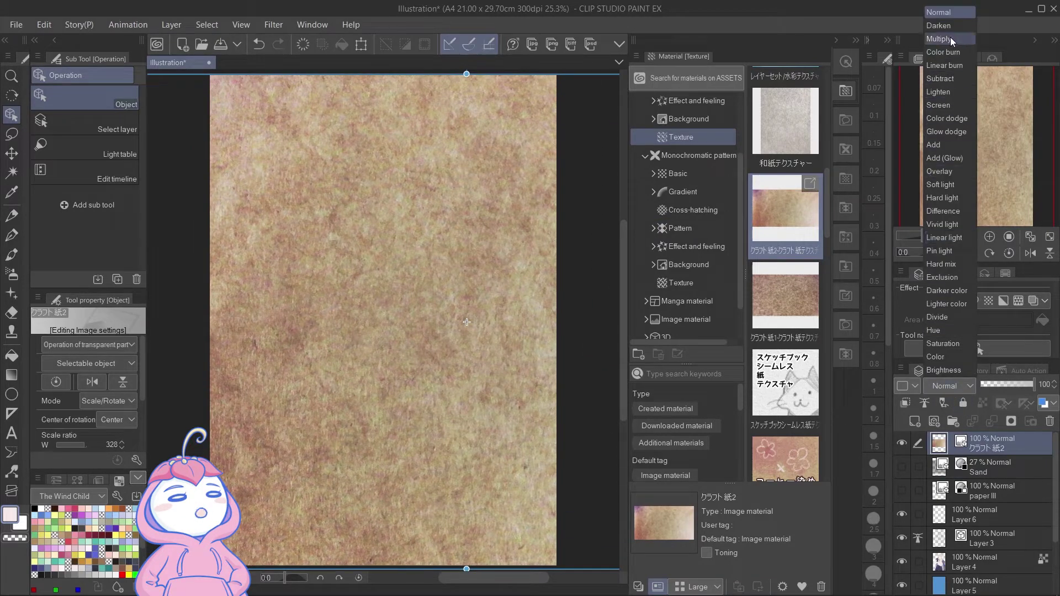
pyautogui.click(949, 37)
pyautogui.click(942, 389)
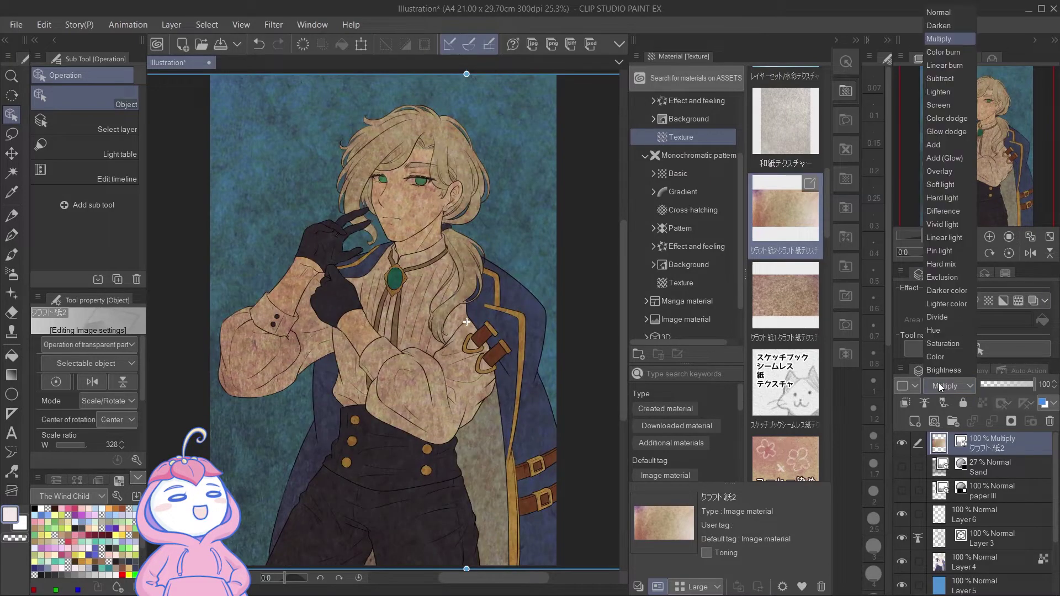
pyautogui.click(950, 113)
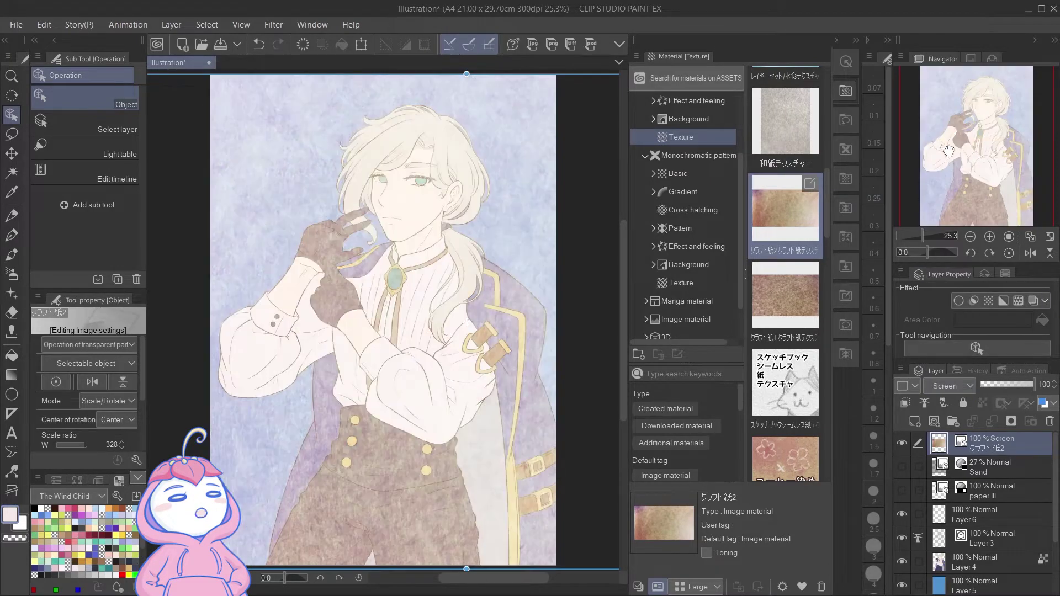
pyautogui.click(943, 386)
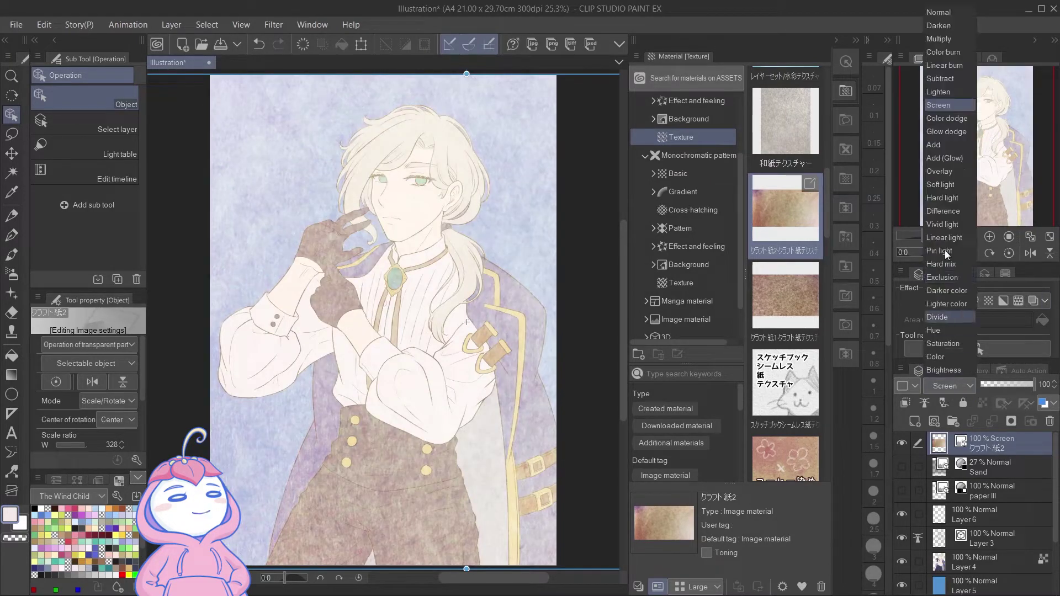
pyautogui.click(948, 170)
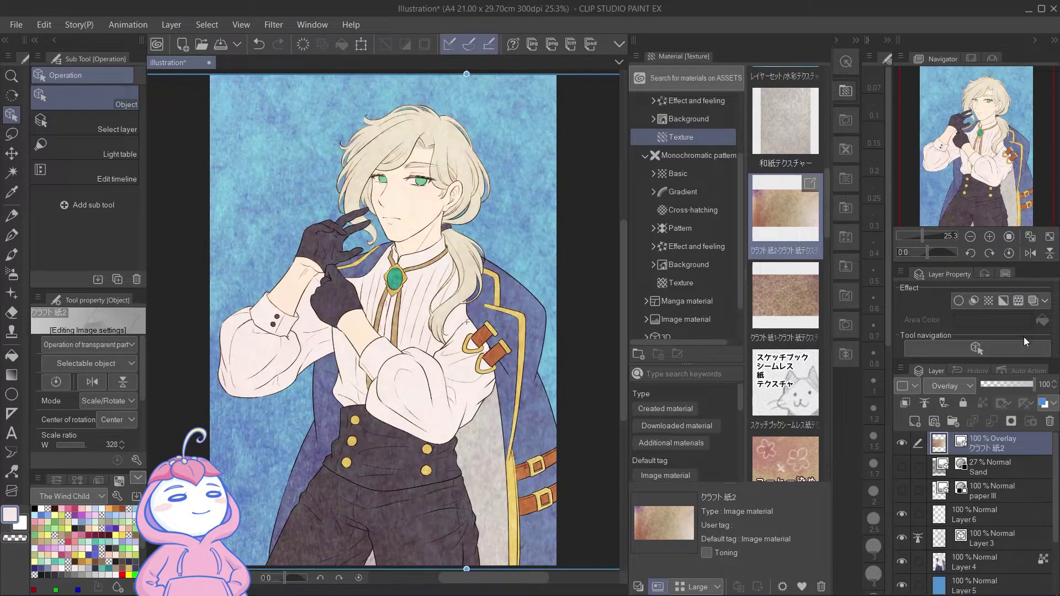
# - Lower the craft-paper layer's opacity to 36% and inspect the result on the character
pyautogui.moveTo(1033, 384); pyautogui.dragTo(1000, 387)
pyautogui.moveTo(515, 232)
pyautogui.mouseDown()
pyautogui.moveTo(554, 263)
pyautogui.moveTo(514, 236)
pyautogui.mouseUp()
pyautogui.moveTo(467, 341); pyautogui.dragTo(540, 346)
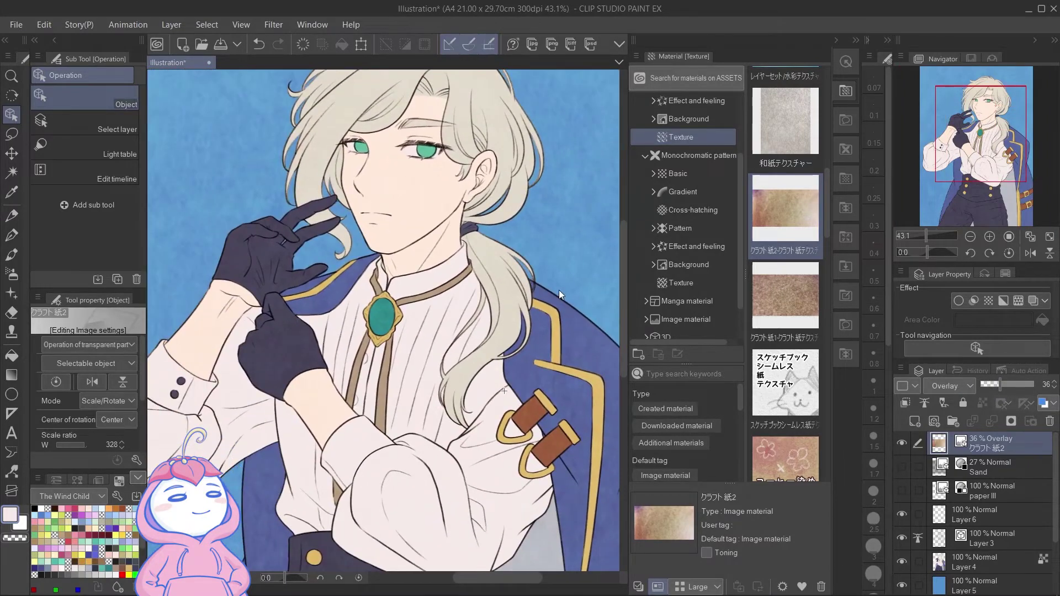
# - Enable tiling for the craft-paper texture, try the Flip mode, and return to plain repeated tiling
pyautogui.click(855, 40)
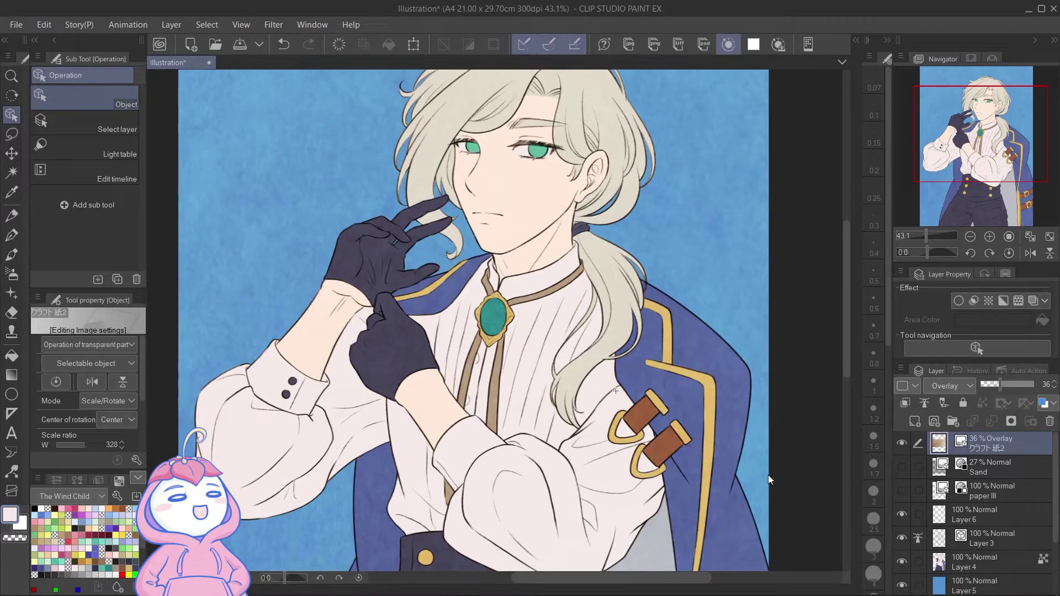
pyautogui.moveTo(143, 393); pyautogui.dragTo(153, 446)
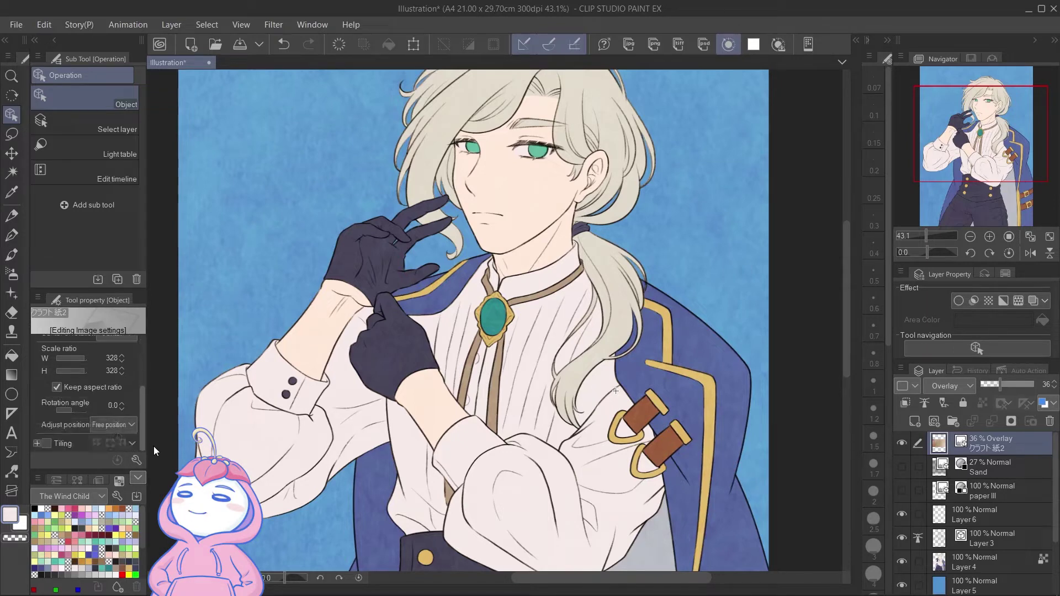
pyautogui.click(47, 444)
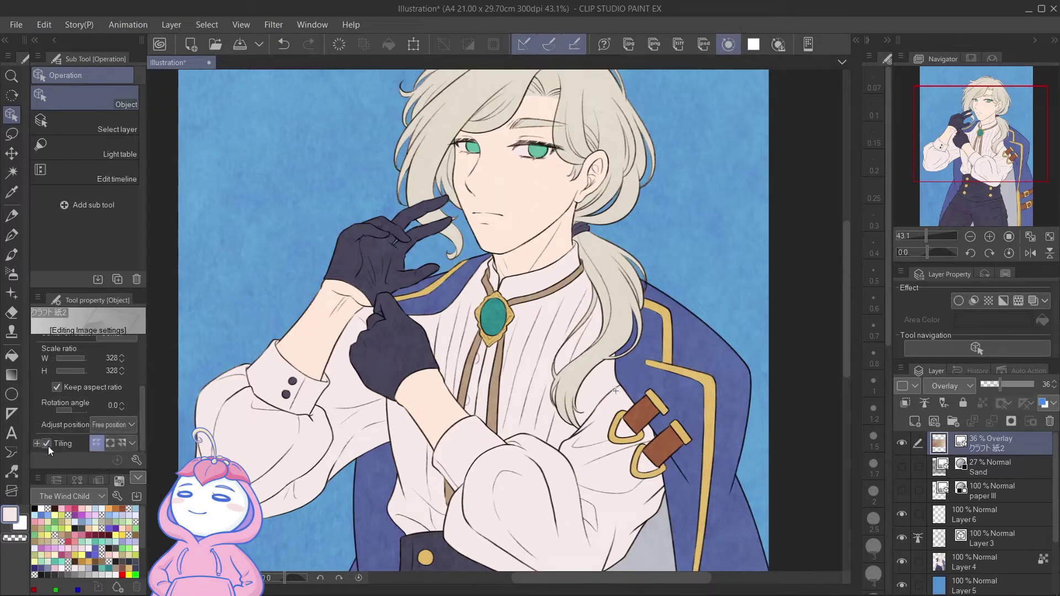
pyautogui.click(124, 445)
pyautogui.scroll(-5, 199, 395)
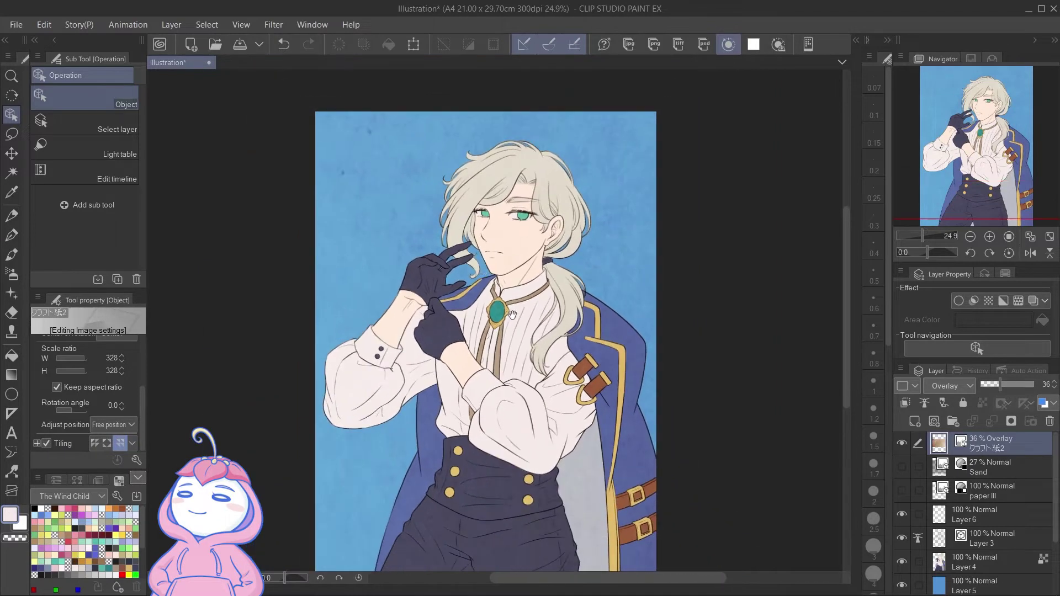
pyautogui.click(108, 445)
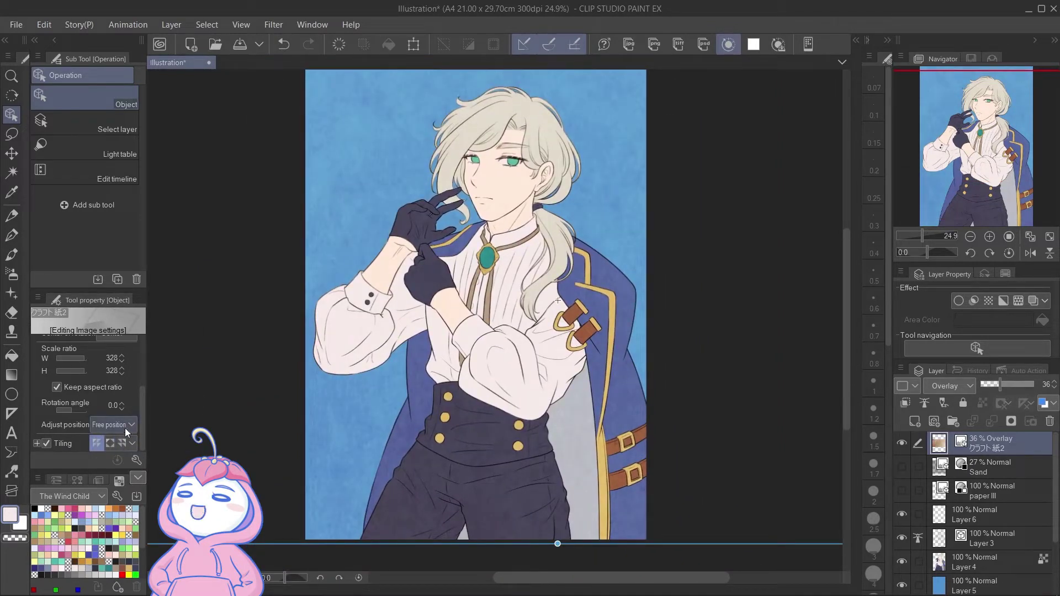
# - Set the craft-paper texture's position adjustment to Canvas and try its alternate tiling modes, including Flip
pyautogui.click(127, 425)
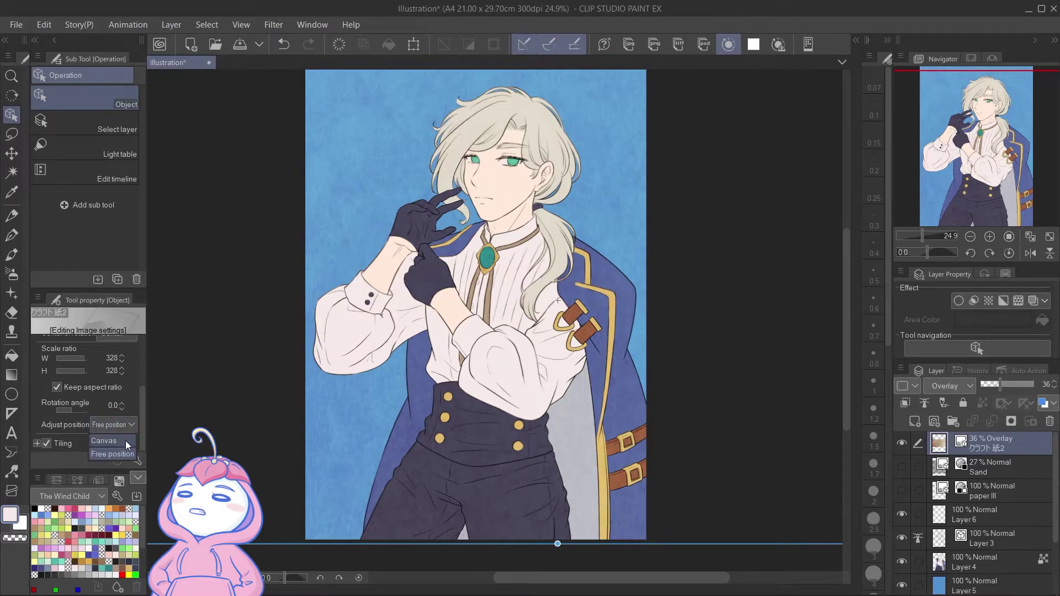
pyautogui.click(125, 440)
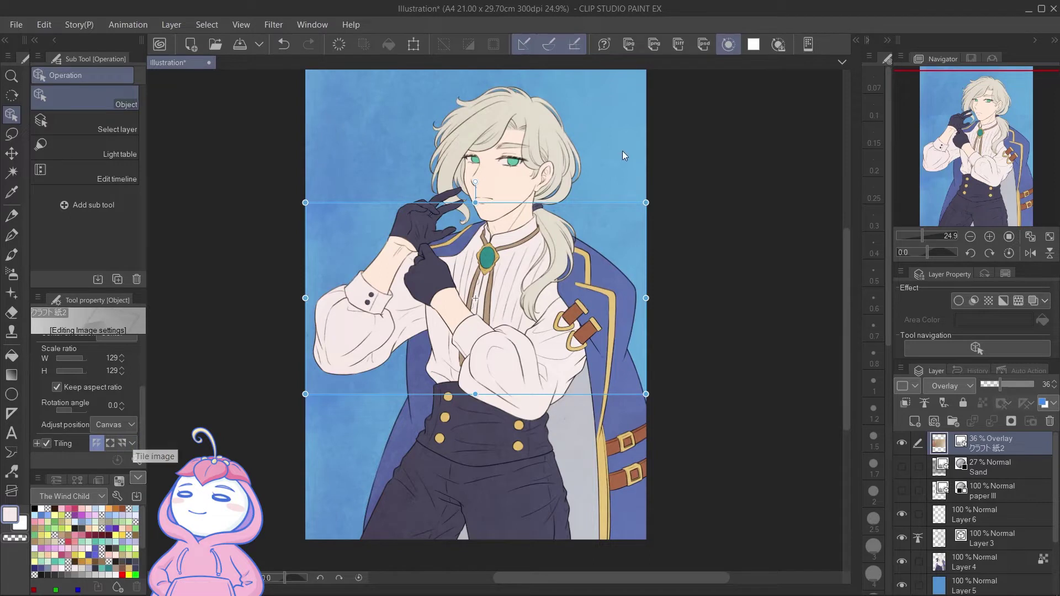
pyautogui.click(111, 445)
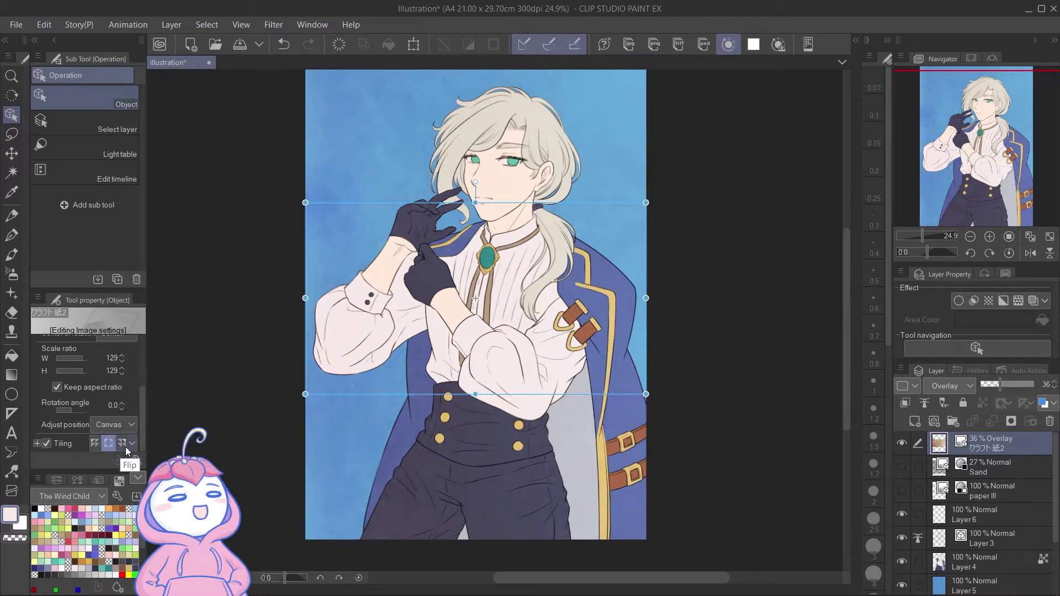
pyautogui.click(126, 445)
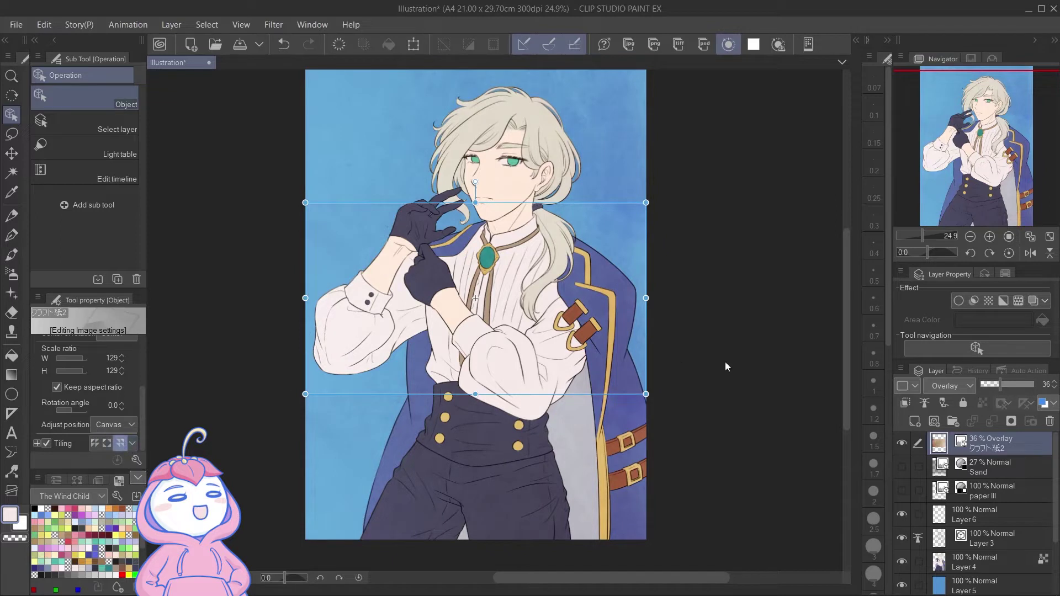
# - Examine the craft-paper tiling on the illustration with its layer selected and with the Sand layer selected
pyautogui.click(978, 474)
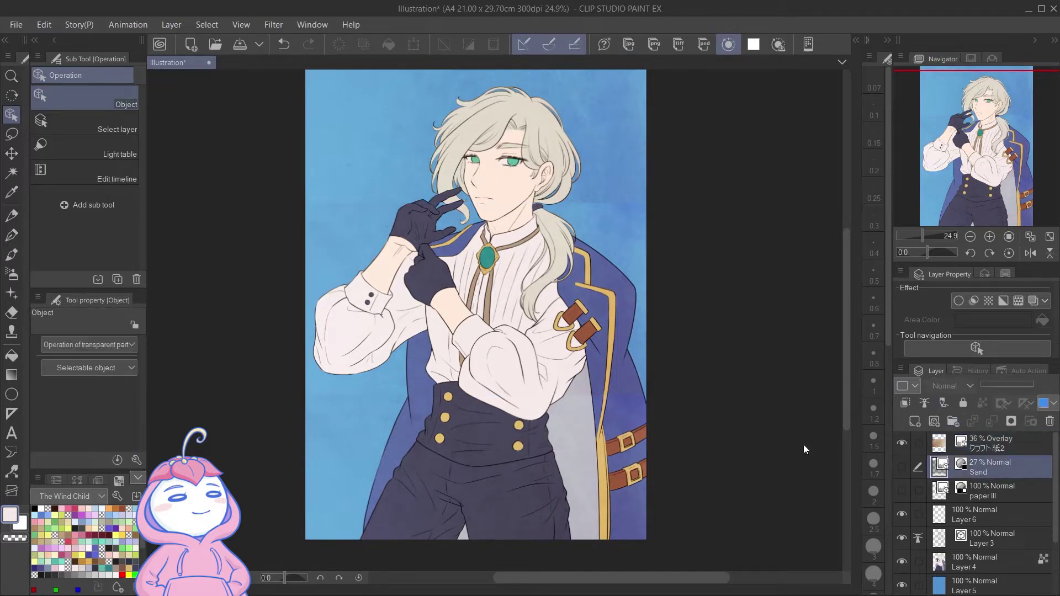
pyautogui.click(605, 209)
pyautogui.scroll(-3, 141, 425)
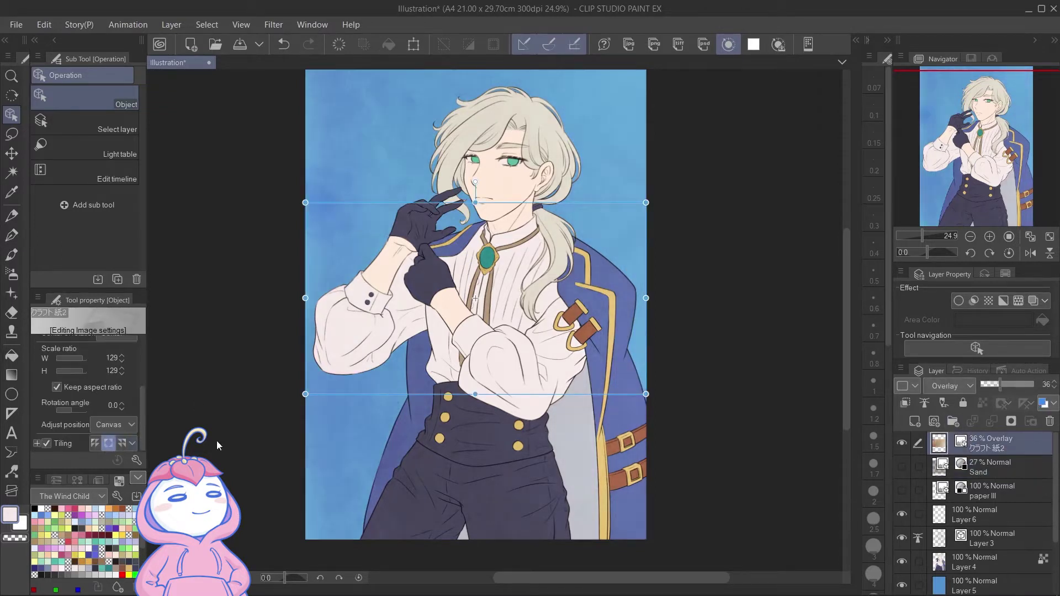
pyautogui.click(1021, 465)
pyautogui.click(1019, 445)
pyautogui.moveTo(143, 376); pyautogui.dragTo(143, 443)
pyautogui.click(1007, 473)
pyautogui.click(1008, 449)
pyautogui.click(989, 469)
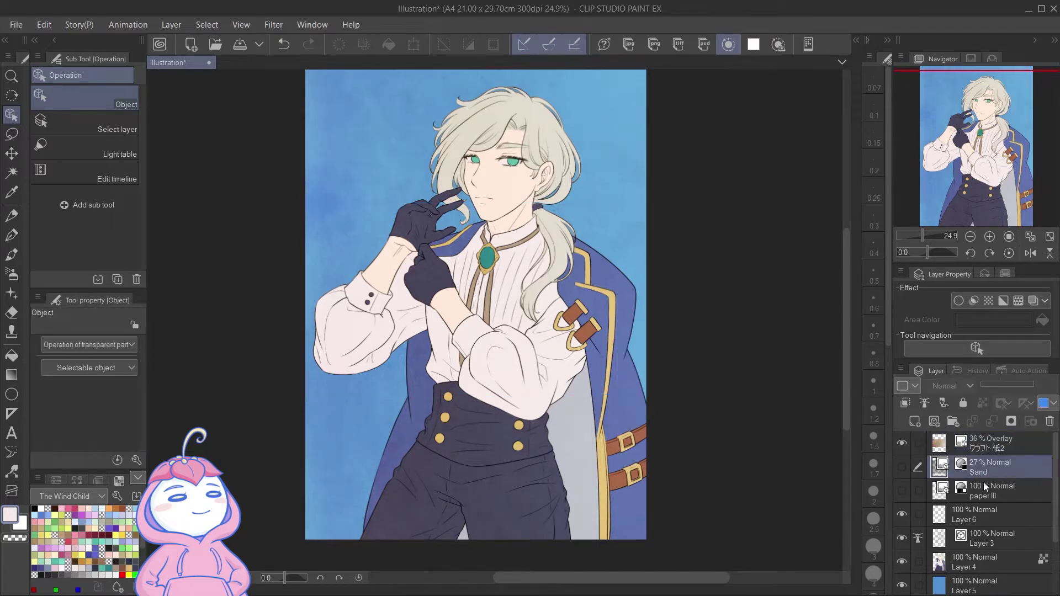
pyautogui.click(984, 454)
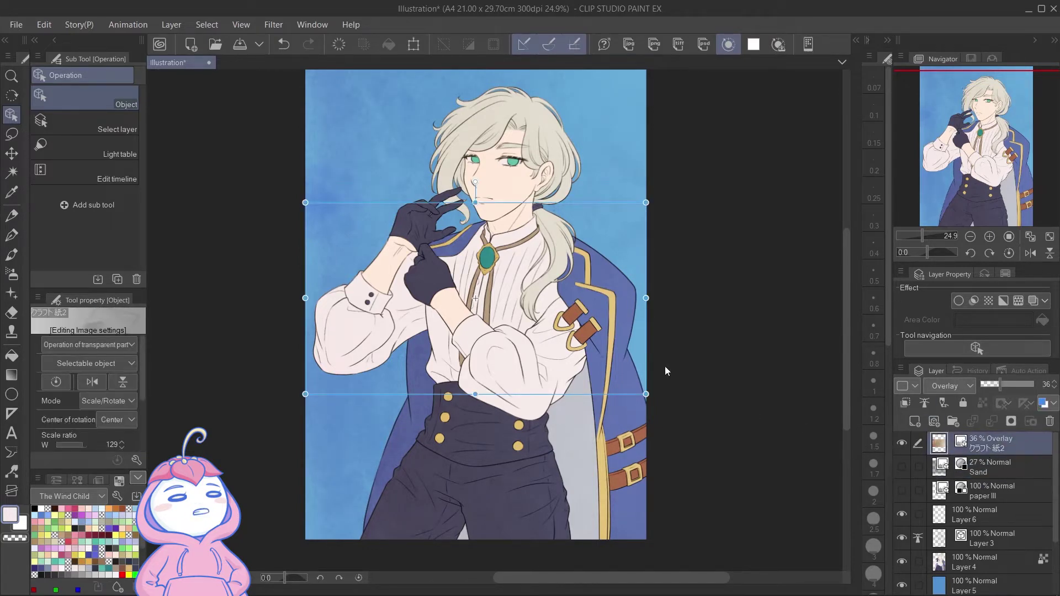
# - Shrink the tiled craft-paper texture to 82% and move its layer beneath Layer 4
pyautogui.moveTo(476, 202); pyautogui.dragTo(475, 273)
pyautogui.moveTo(143, 385); pyautogui.dragTo(144, 445)
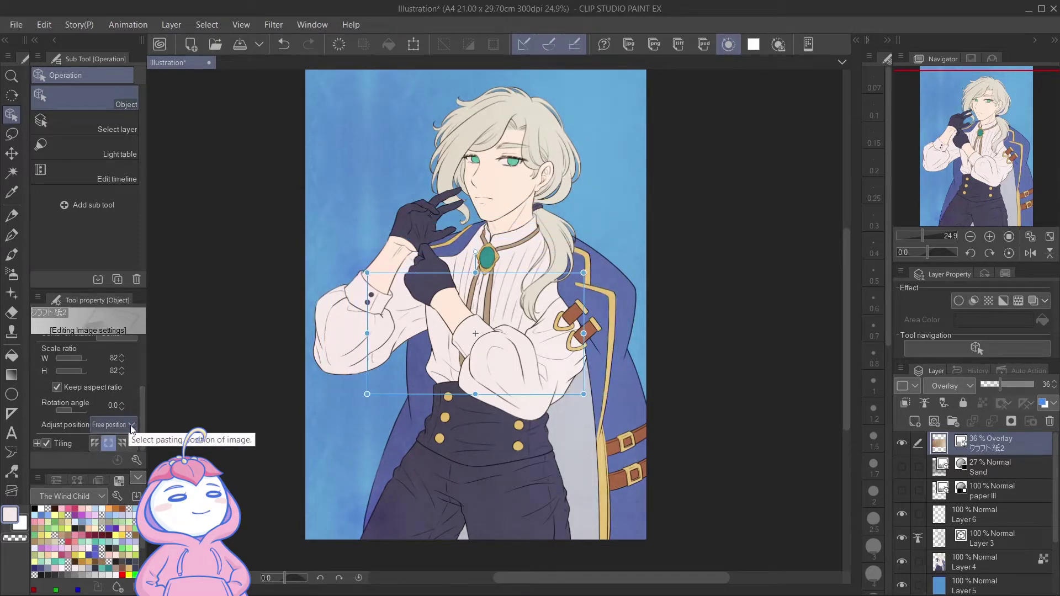
pyautogui.moveTo(1016, 451); pyautogui.dragTo(1010, 573)
# - Place the coat fiber texture above Layer 4 with Multiply blending at 58% opacity
pyautogui.click(984, 546)
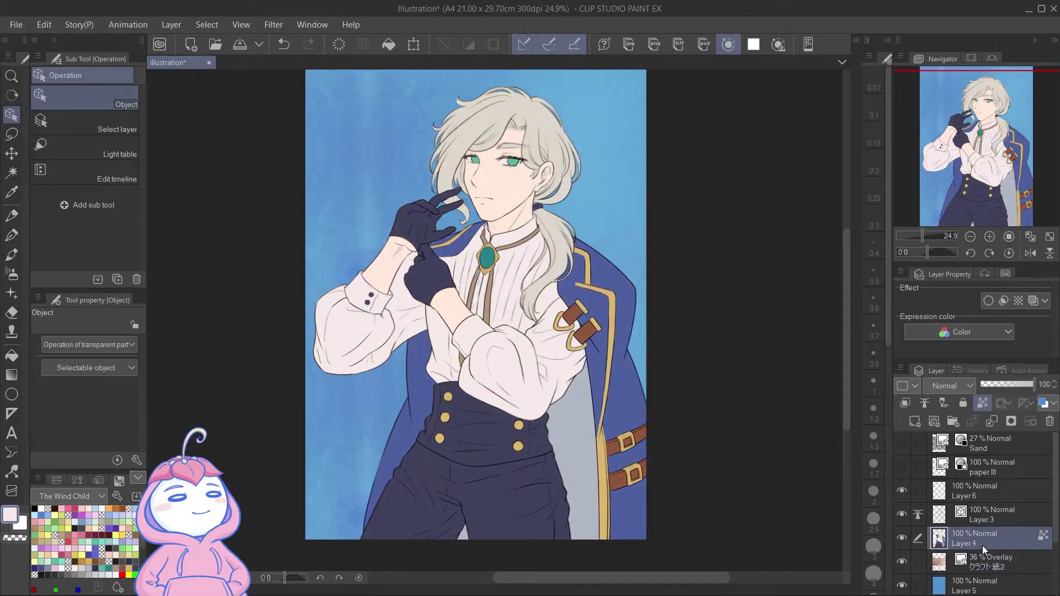
pyautogui.click(857, 42)
pyautogui.moveTo(785, 191); pyautogui.dragTo(487, 311)
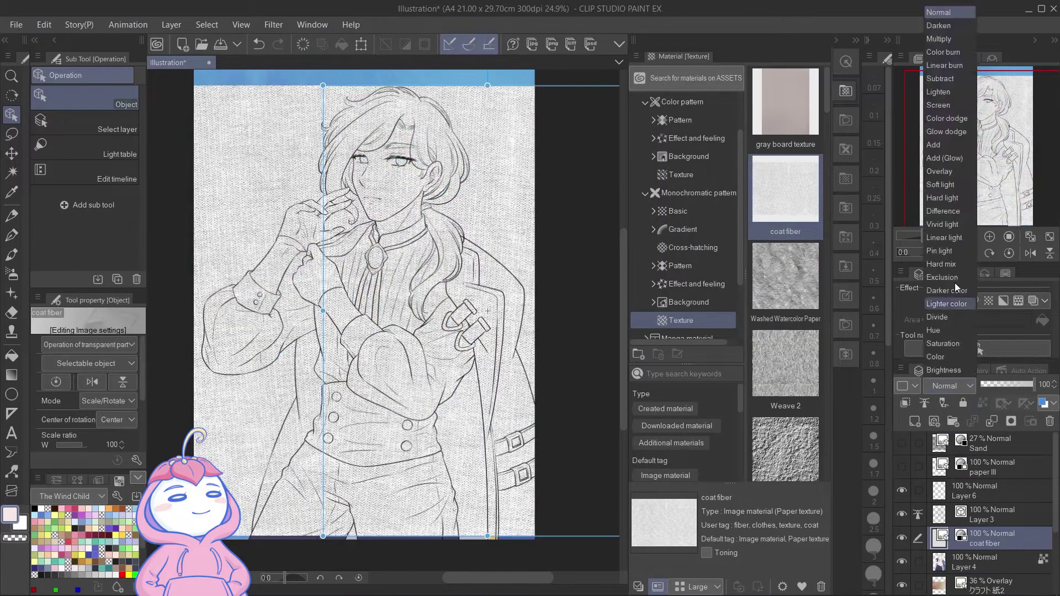
pyautogui.click(1005, 384)
pyautogui.moveTo(1013, 385); pyautogui.dragTo(1011, 386)
# - Fit the coat fiber texture to the canvas and enlarge it to 106% so it covers the whole illustration
pyautogui.moveTo(141, 394); pyautogui.dragTo(142, 444)
pyautogui.click(121, 426)
pyautogui.click(117, 449)
pyautogui.moveTo(374, 527); pyautogui.dragTo(374, 544)
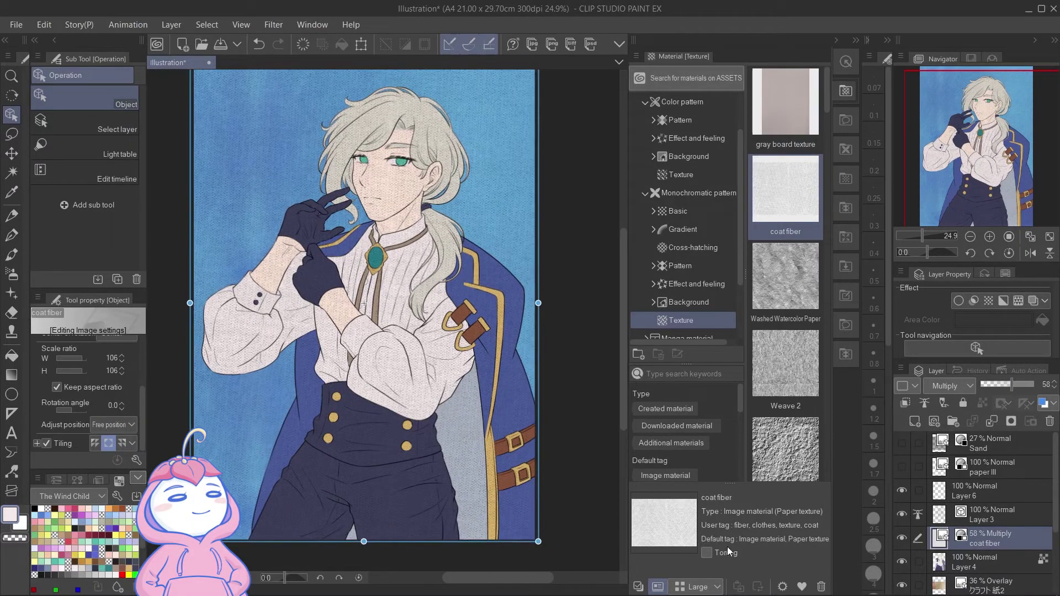
# - Add a layer mask to the coat fiber layer and erase the texture over the face, hair, shirt, gloves and background
pyautogui.click(1011, 423)
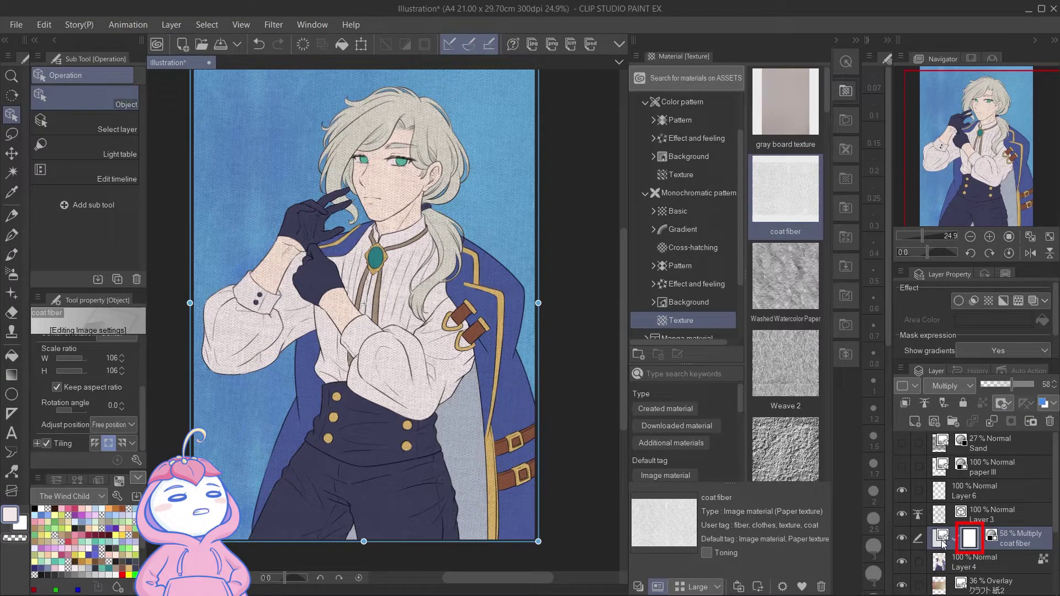
pyautogui.click(973, 542)
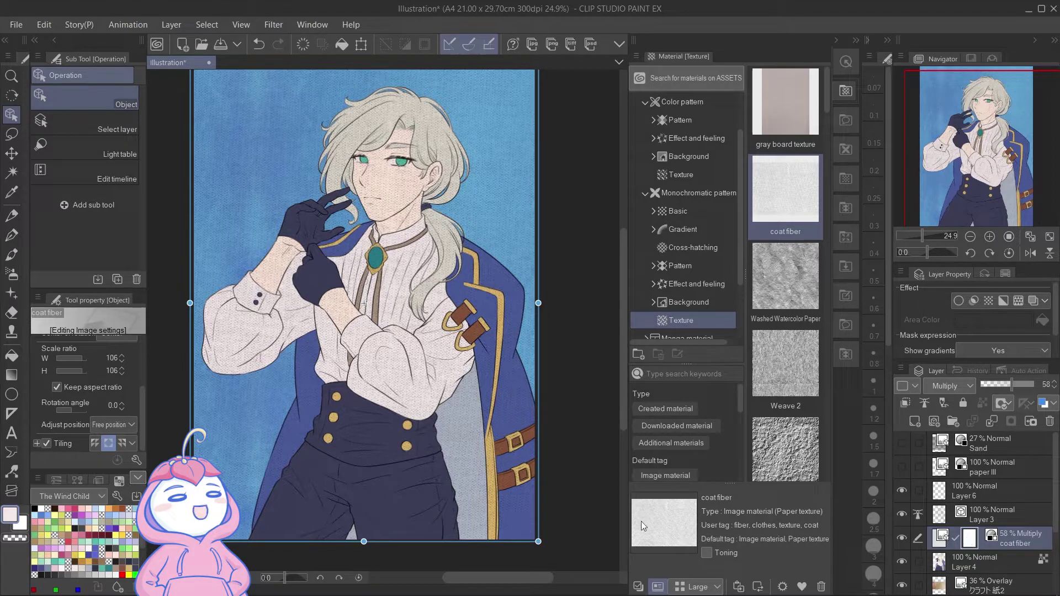
pyautogui.press('e')
pyautogui.moveTo(463, 139); pyautogui.dragTo(494, 150)
pyautogui.moveTo(495, 150)
pyautogui.mouseDown()
pyautogui.moveTo(473, 107)
pyautogui.moveTo(330, 91)
pyautogui.moveTo(554, 354)
pyautogui.mouseUp()
pyautogui.moveTo(246, 235)
pyautogui.mouseDown()
pyautogui.moveTo(226, 326)
pyautogui.moveTo(224, 428)
pyautogui.moveTo(246, 485)
pyautogui.mouseUp()
pyautogui.moveTo(367, 359)
pyautogui.mouseDown()
pyautogui.moveTo(370, 405)
pyautogui.moveTo(383, 197)
pyautogui.moveTo(418, 503)
pyautogui.moveTo(295, 530)
pyautogui.mouseUp()
pyautogui.moveTo(492, 287); pyautogui.dragTo(535, 288)
pyautogui.moveTo(400, 193)
pyautogui.mouseDown()
pyautogui.moveTo(346, 255)
pyautogui.moveTo(350, 371)
pyautogui.mouseUp()
pyautogui.moveTo(422, 315); pyautogui.dragTo(498, 367)
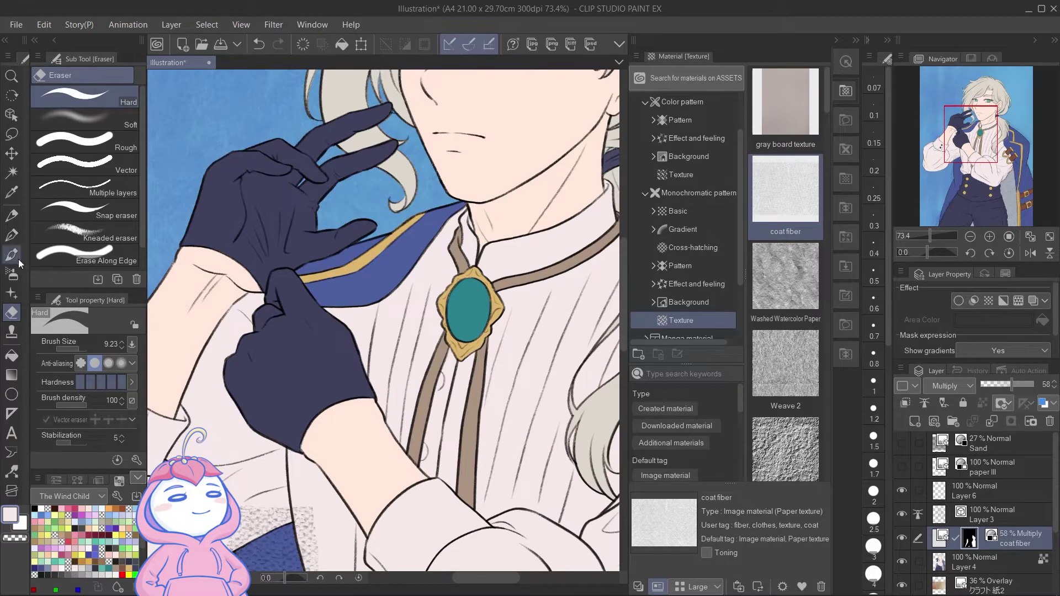
# - Erase the coat fiber texture on the mask over the ponytail, the background beside the coat, the shirt and the trousers
pyautogui.press('p')
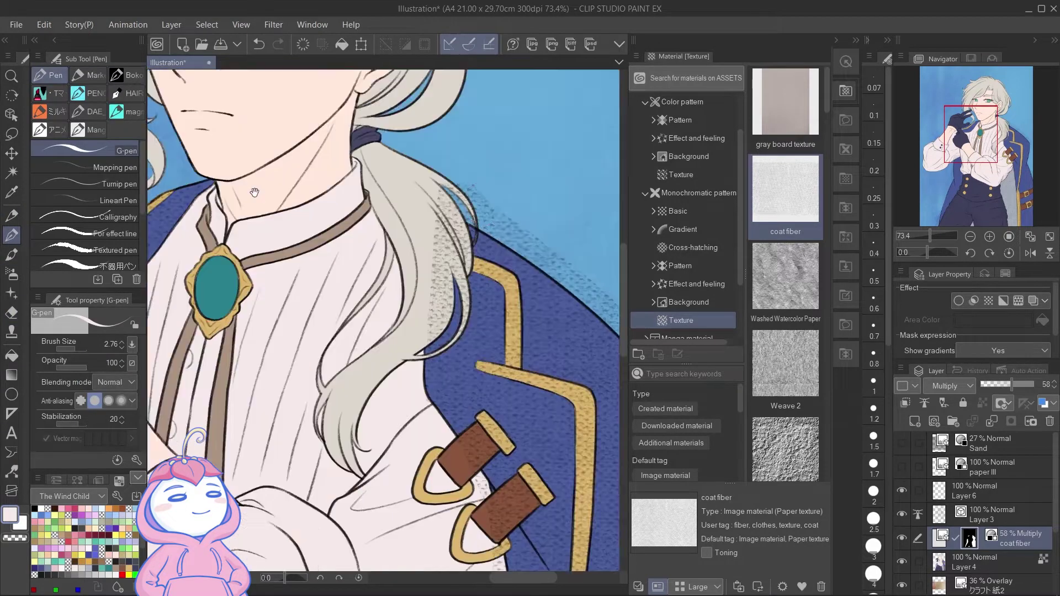
pyautogui.moveTo(255, 192); pyautogui.dragTo(153, 130)
pyautogui.press('e')
pyautogui.moveTo(390, 148)
pyautogui.mouseDown()
pyautogui.moveTo(503, 239)
pyautogui.moveTo(556, 301)
pyautogui.mouseUp()
pyautogui.moveTo(596, 503); pyautogui.dragTo(491, 202)
pyautogui.scroll(-2, 490, 265)
pyautogui.moveTo(365, 270); pyautogui.dragTo(444, 148)
pyautogui.moveTo(265, 260); pyautogui.dragTo(499, 275)
pyautogui.moveTo(409, 137); pyautogui.dragTo(418, 181)
pyautogui.moveTo(264, 448); pyautogui.dragTo(261, 479)
pyautogui.moveTo(336, 187); pyautogui.dragTo(309, 317)
# - Using a 6.61 eraser, mask the coat fiber texture off the belts, buckles, sleeve edge and the background along the coat
pyautogui.moveTo(581, 401); pyautogui.dragTo(360, 277)
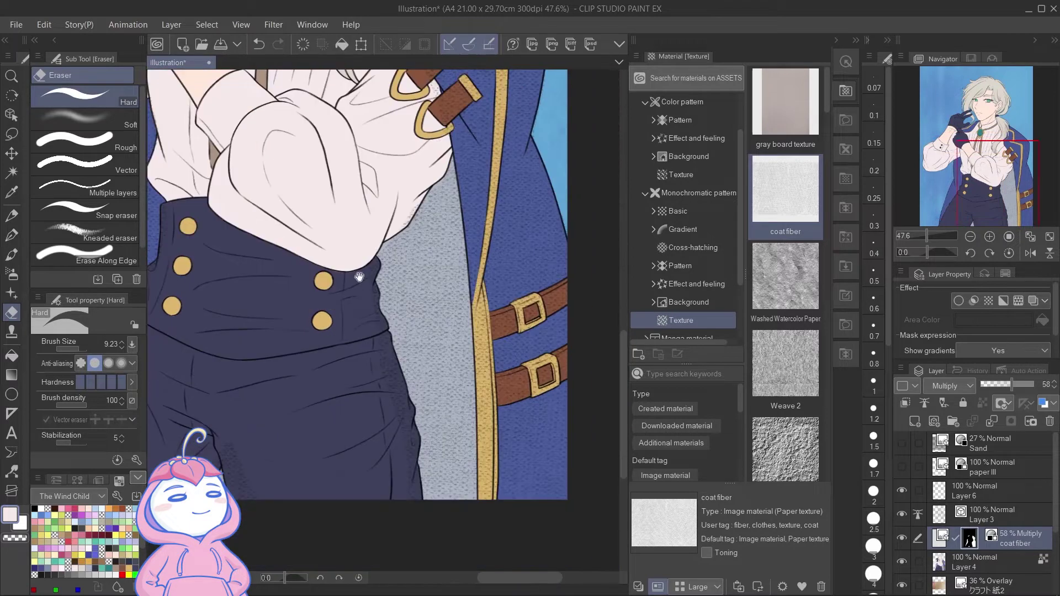
pyautogui.press('[')
pyautogui.moveTo(500, 319); pyautogui.dragTo(541, 310)
pyautogui.moveTo(537, 366); pyautogui.dragTo(535, 377)
pyautogui.moveTo(552, 220); pyautogui.dragTo(539, 362)
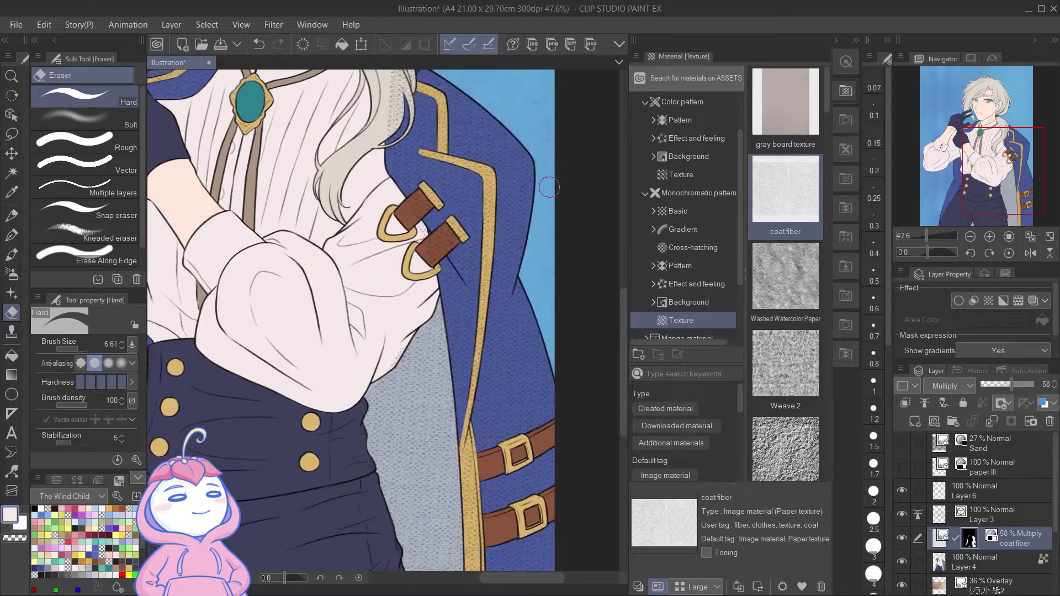
pyautogui.moveTo(549, 188); pyautogui.dragTo(562, 225)
pyautogui.moveTo(440, 293)
pyautogui.mouseDown()
pyautogui.moveTo(469, 263)
pyautogui.moveTo(420, 257)
pyautogui.mouseUp()
pyautogui.moveTo(406, 121); pyautogui.dragTo(397, 217)
pyautogui.moveTo(412, 243)
pyautogui.mouseDown()
pyautogui.moveTo(409, 272)
pyautogui.moveTo(415, 247)
pyautogui.mouseUp()
pyautogui.moveTo(280, 217); pyautogui.dragTo(436, 207)
pyautogui.moveTo(497, 298)
pyautogui.mouseDown()
pyautogui.moveTo(403, 134)
pyautogui.moveTo(328, 193)
pyautogui.mouseUp()
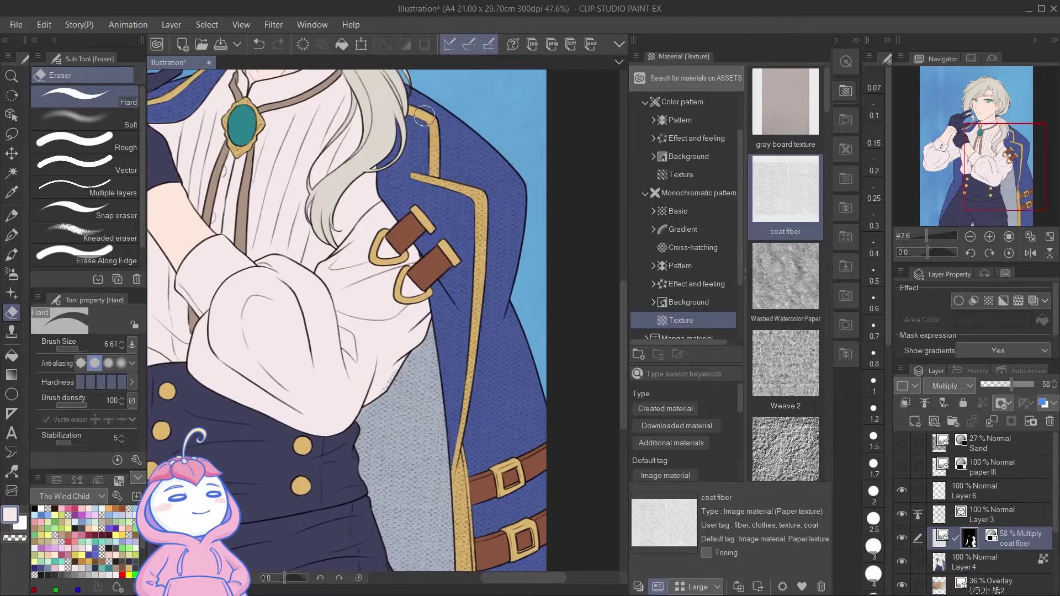
# - Touch up the coat fiber mask around the coat so the texture remains only on the coat fabric
pyautogui.scroll(-4, 458, 337)
pyautogui.press('p')
pyautogui.moveTo(477, 167); pyautogui.dragTo(419, 199)
pyautogui.press('e')
pyautogui.moveTo(443, 395); pyautogui.dragTo(387, 386)
pyautogui.moveTo(444, 279); pyautogui.dragTo(510, 365)
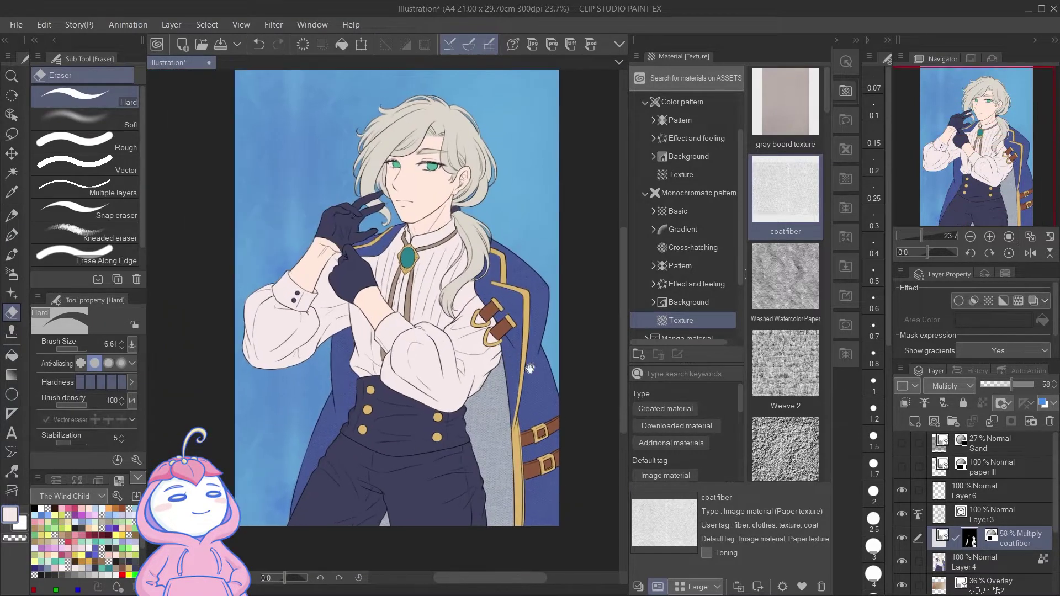
# - With the coat fiber layer hidden, add Washed Watercolor Paper above Layer 4, enlarge it to cover the canvas and clip it to the layer below
pyautogui.click(902, 538)
pyautogui.click(982, 562)
pyautogui.moveTo(785, 276); pyautogui.dragTo(440, 302)
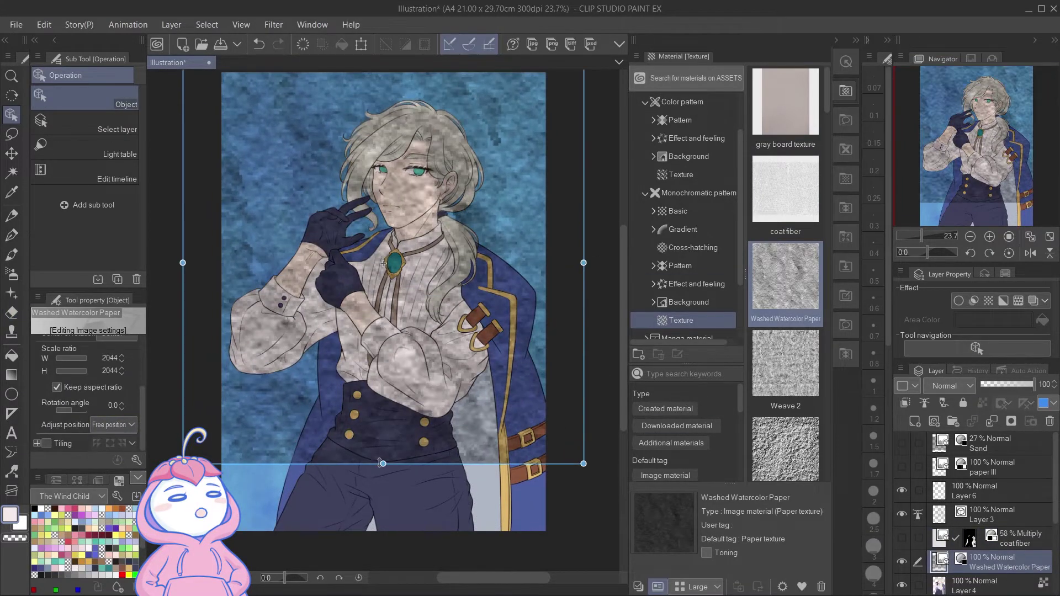
pyautogui.moveTo(373, 459); pyautogui.dragTo(373, 537)
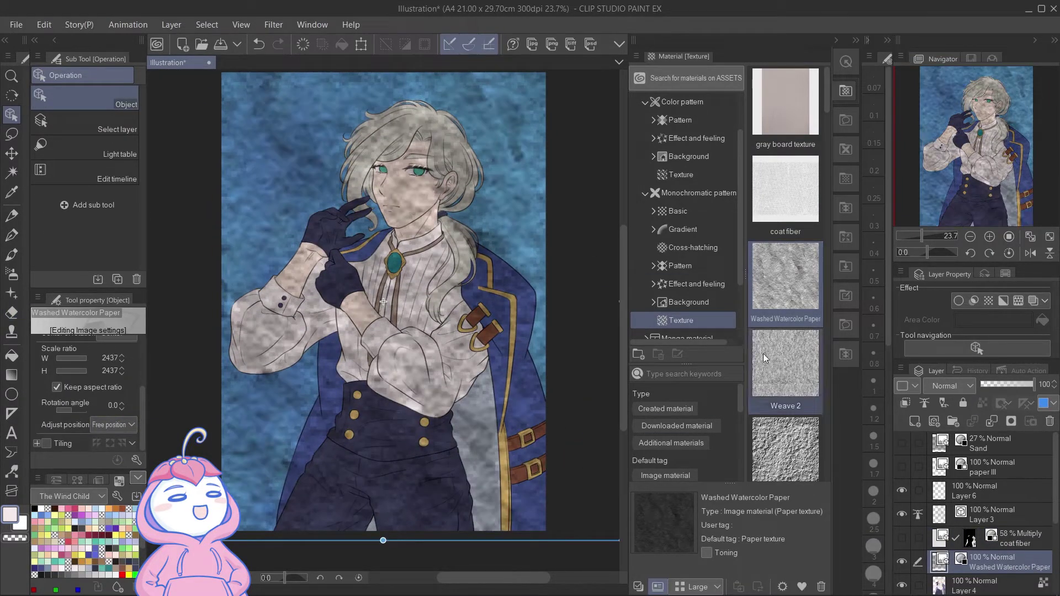
pyautogui.click(909, 406)
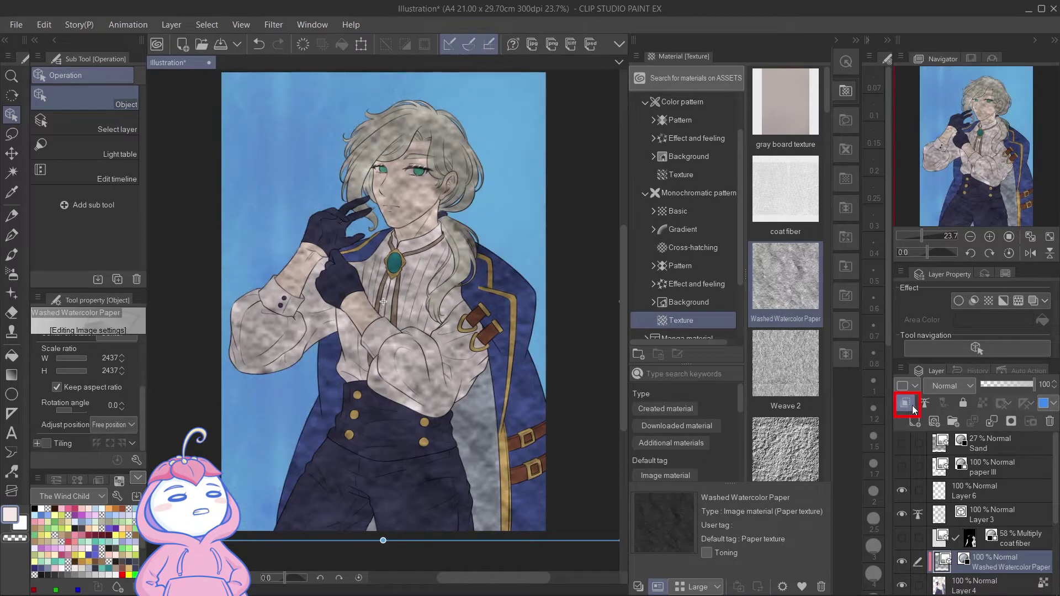
pyautogui.click(992, 384)
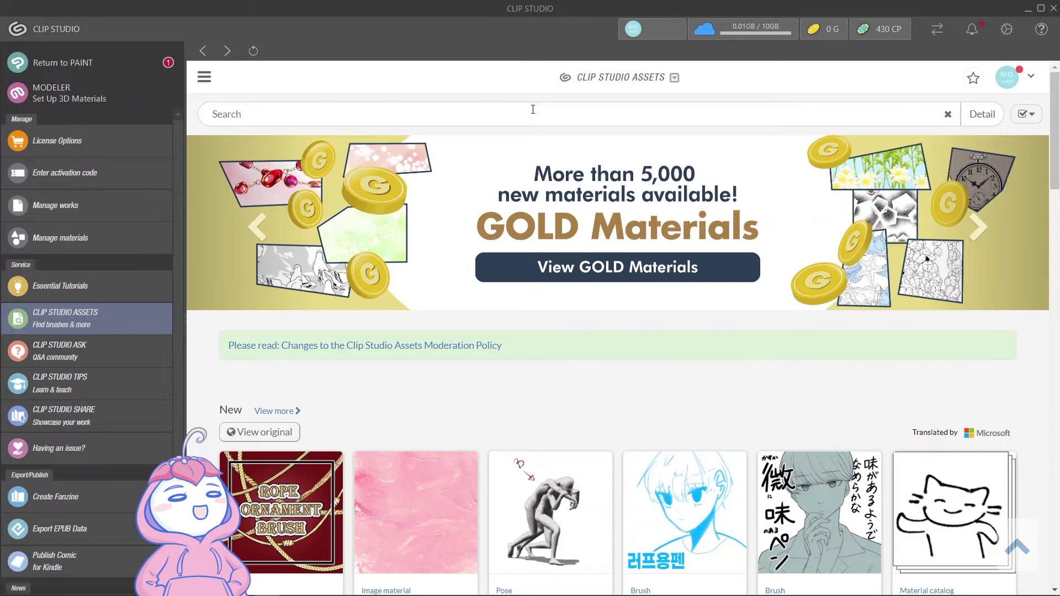
# - Search CLIP STUDIO ASSETS for "texture" and look through the materials found
pyautogui.click(533, 109)
pyautogui.write('texture')
pyautogui.press('Return')
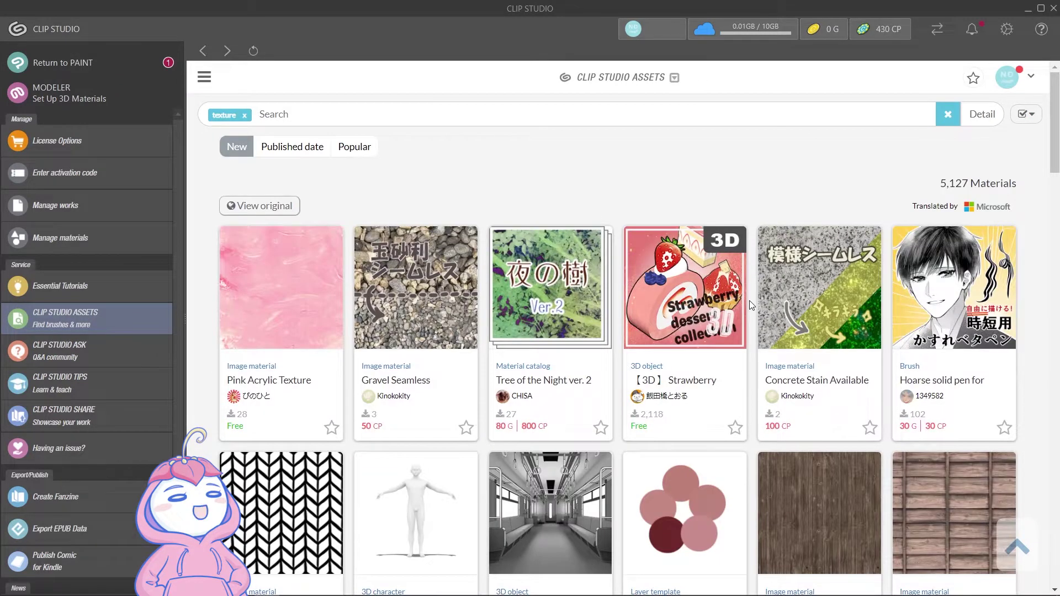
pyautogui.moveTo(1057, 145); pyautogui.dragTo(1058, 290)
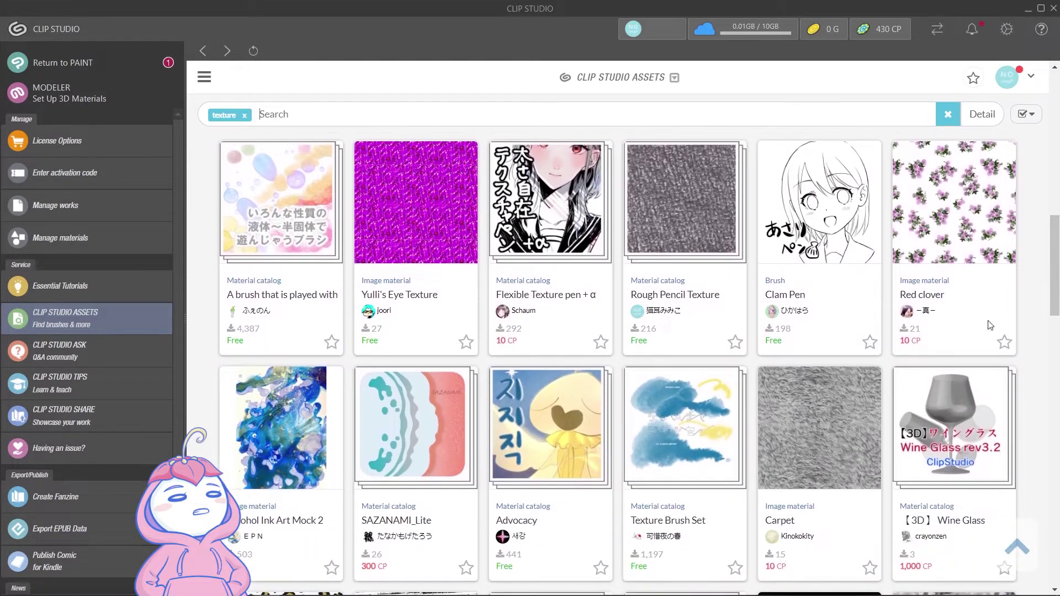
# - Open the Carpet material's page to read its description, and look through texture images on Freepik in the browser
pyautogui.click(865, 411)
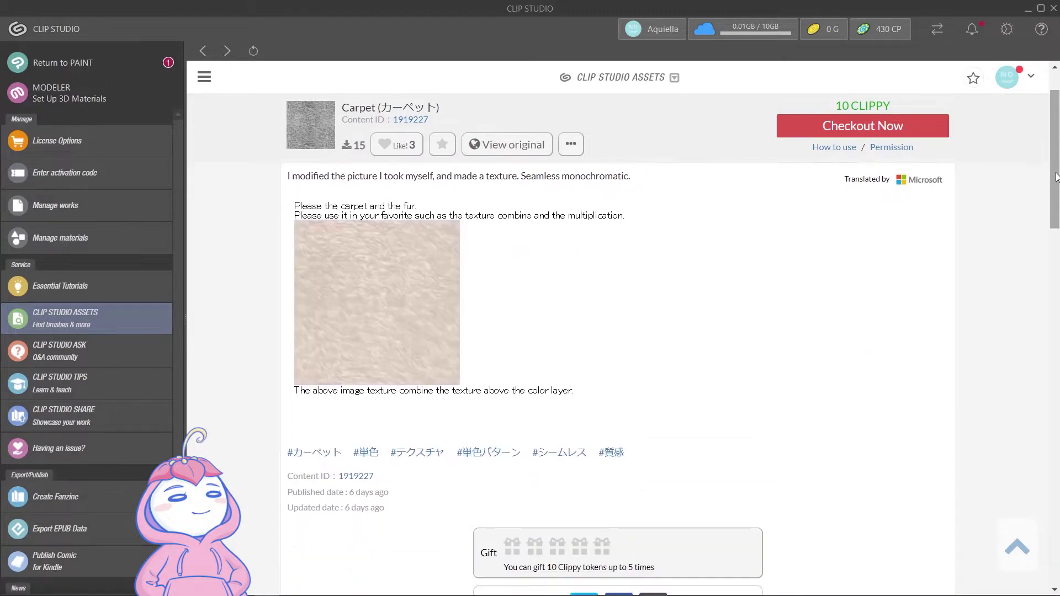
pyautogui.scroll(-2, 605, 320)
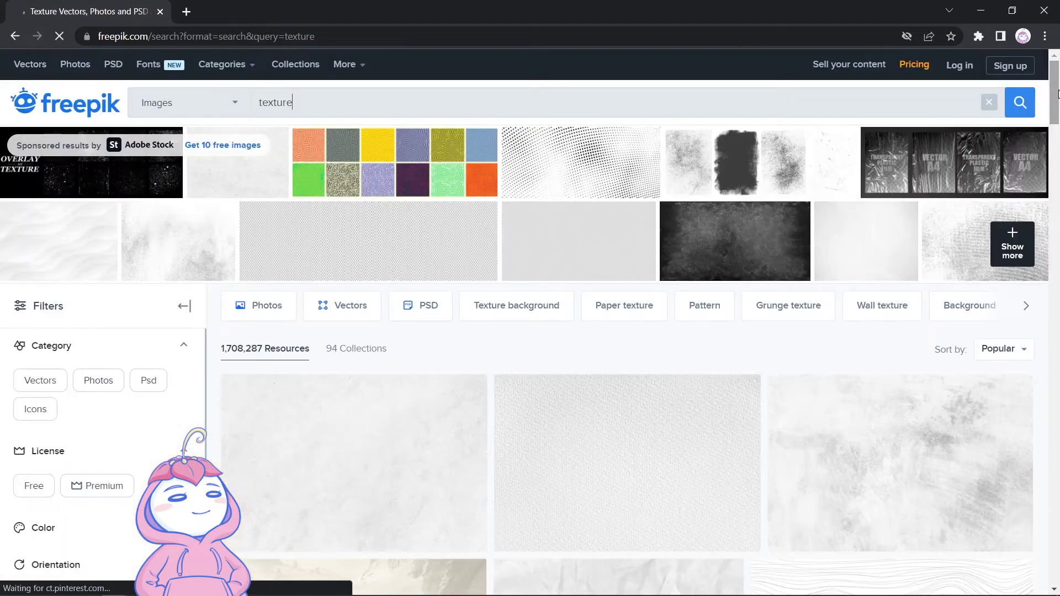
pyautogui.moveTo(1059, 94); pyautogui.dragTo(1058, 198)
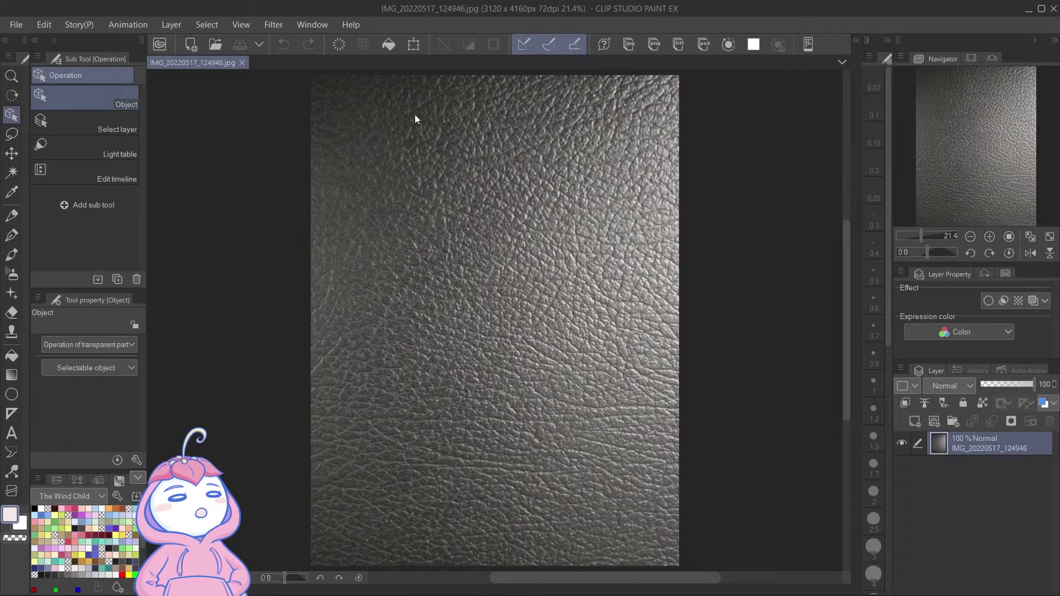
# - Apply a Level Correction to the leather photo, moving the shadow and highlight points inward and the midtone point toward the highlights, comparing with the original
pyautogui.click(48, 28)
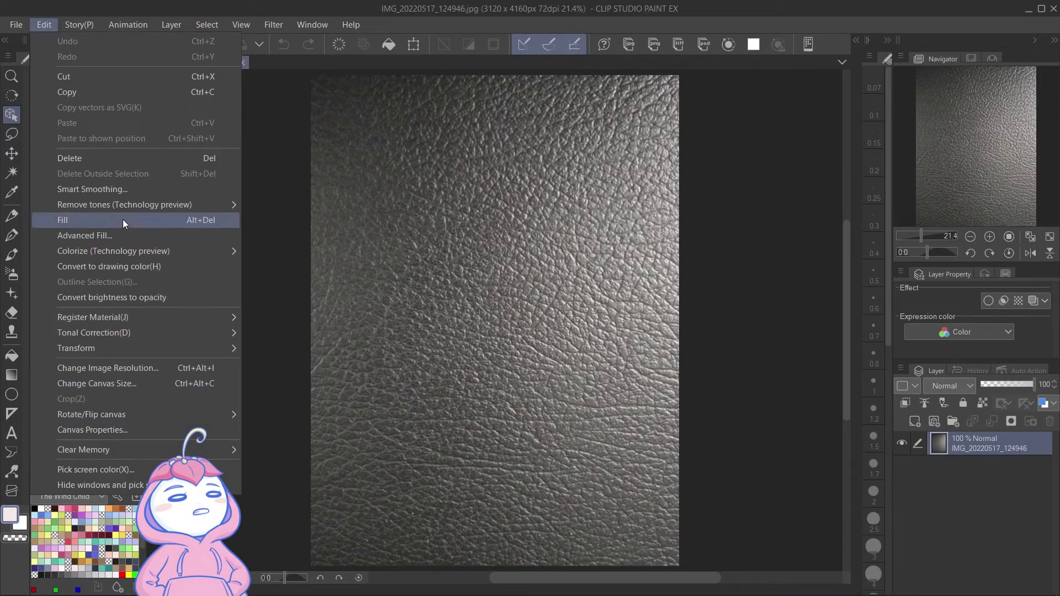
pyautogui.moveTo(161, 331)
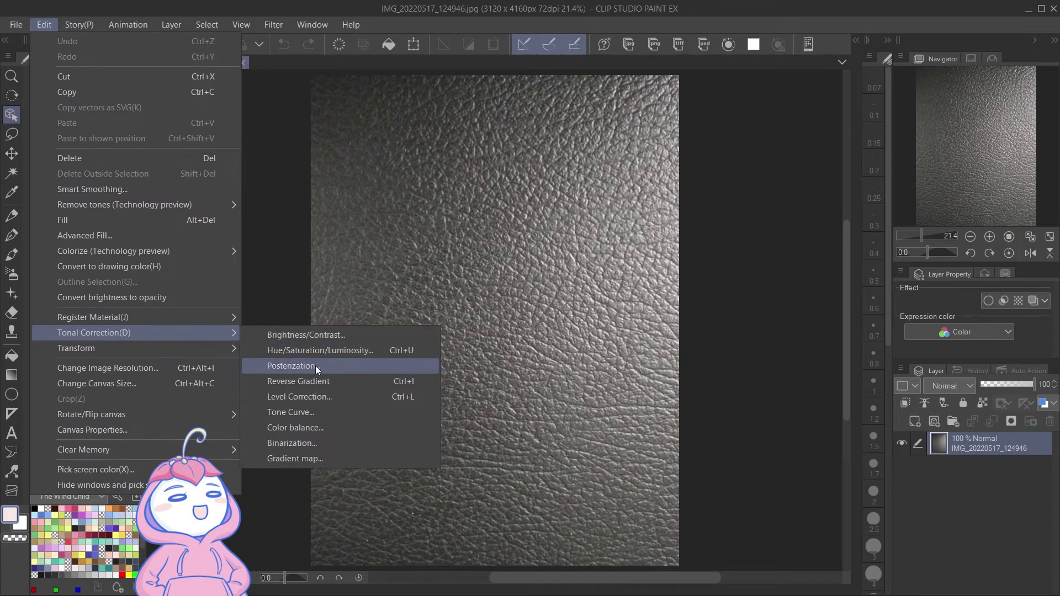
pyautogui.click(323, 394)
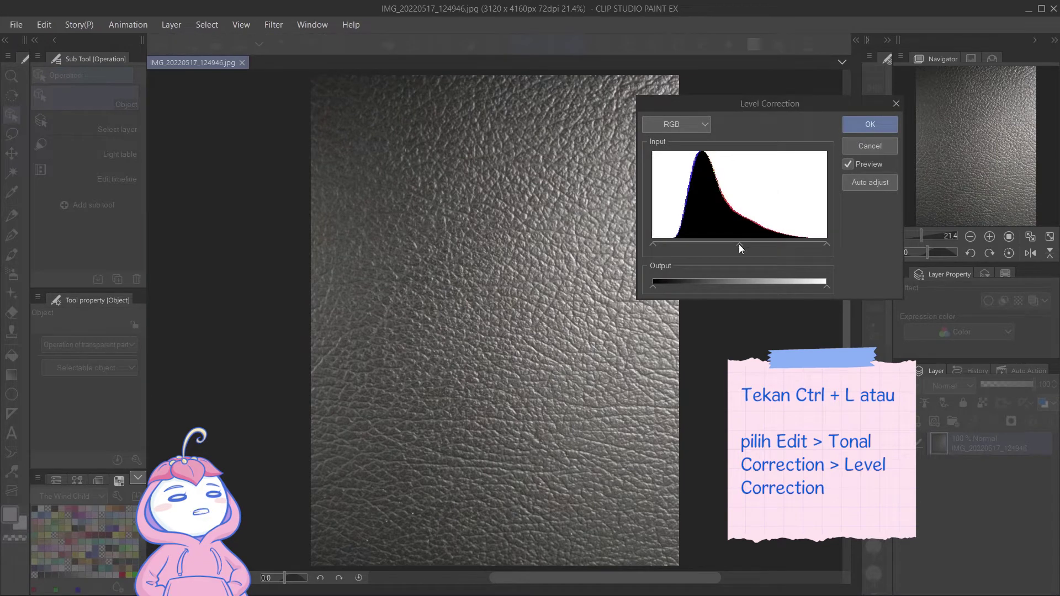
pyautogui.moveTo(738, 244); pyautogui.dragTo(728, 245)
pyautogui.moveTo(652, 245); pyautogui.dragTo(675, 246)
pyautogui.moveTo(827, 246); pyautogui.dragTo(802, 243)
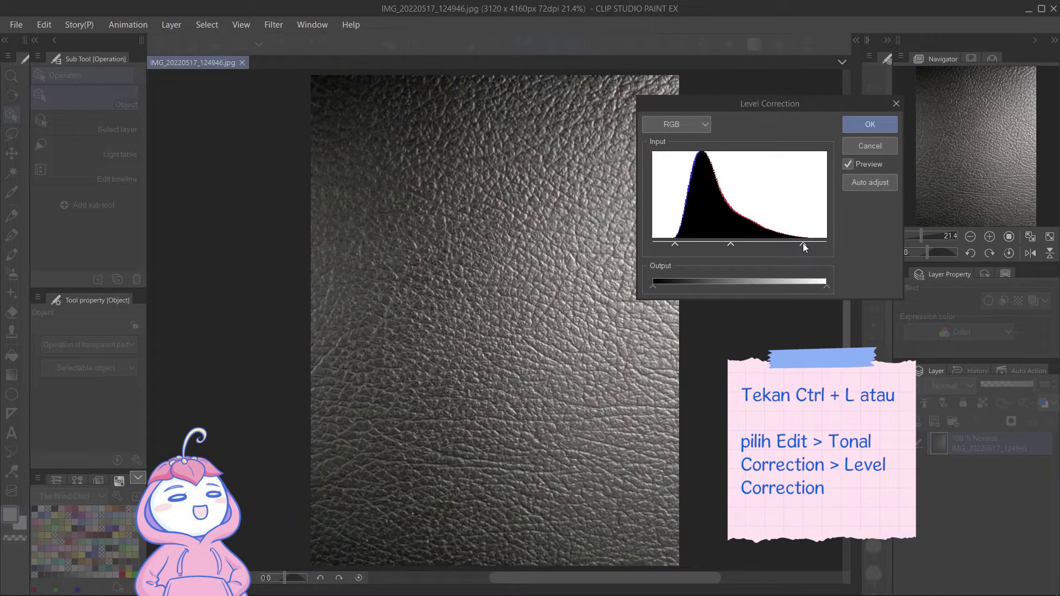
pyautogui.moveTo(731, 245)
pyautogui.mouseDown()
pyautogui.moveTo(714, 244)
pyautogui.moveTo(748, 246)
pyautogui.mouseUp()
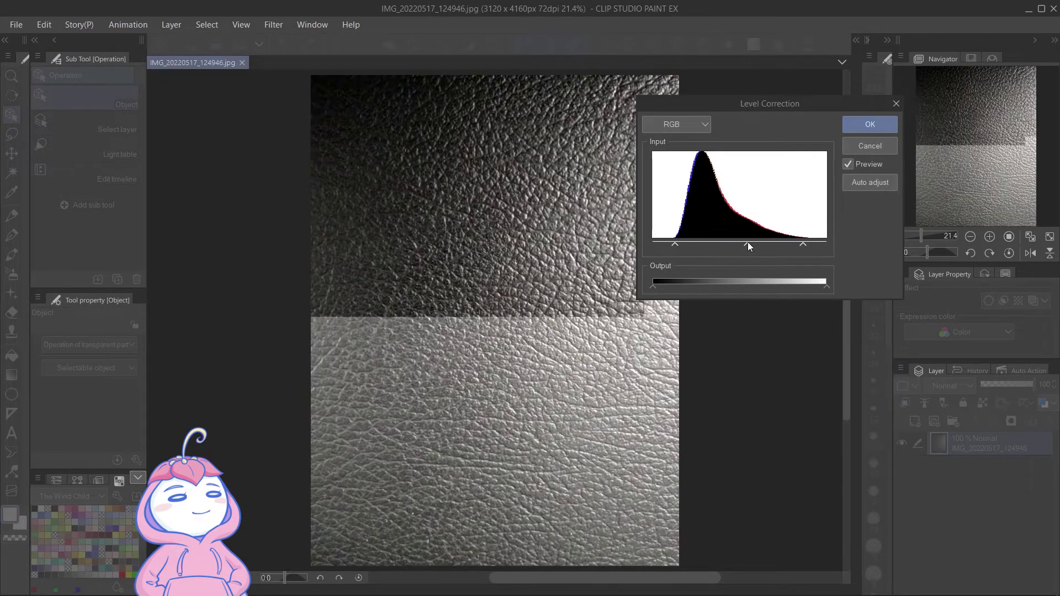
pyautogui.click(861, 161)
pyautogui.click(861, 161)
pyautogui.click(873, 127)
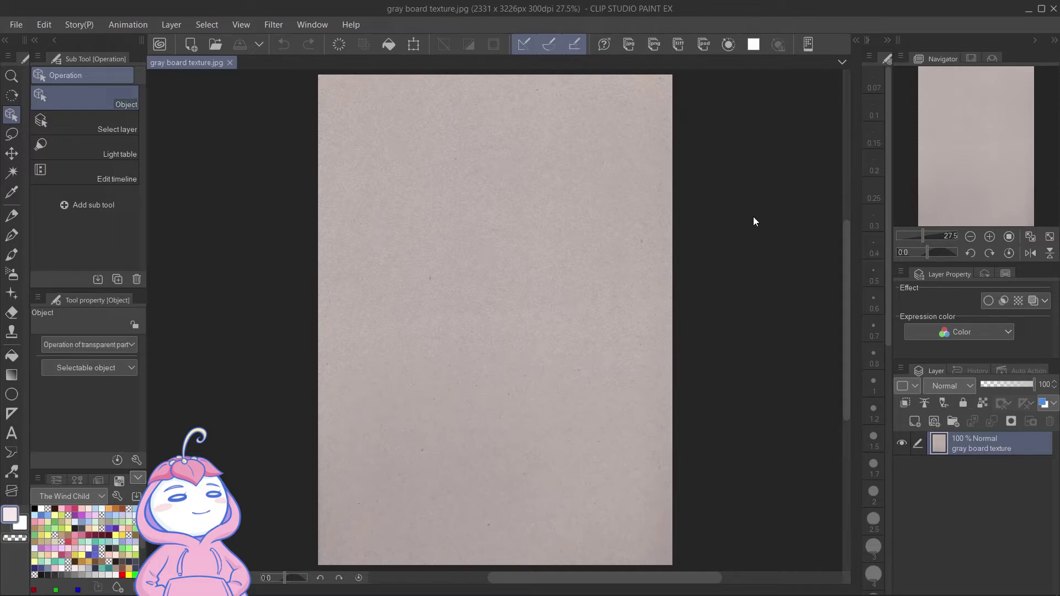
# - Begin registering the gray board texture as a material usable as paper texture, with scaling enabled and set to Adjust after pasting
pyautogui.click(49, 24)
pyautogui.moveTo(183, 313)
pyautogui.click(310, 320)
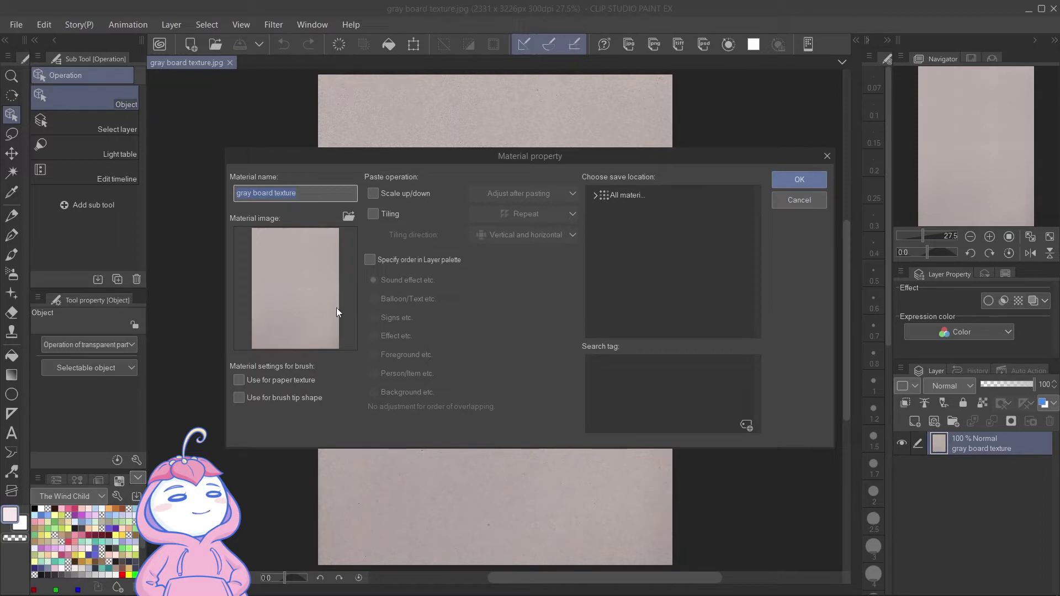
pyautogui.click(286, 378)
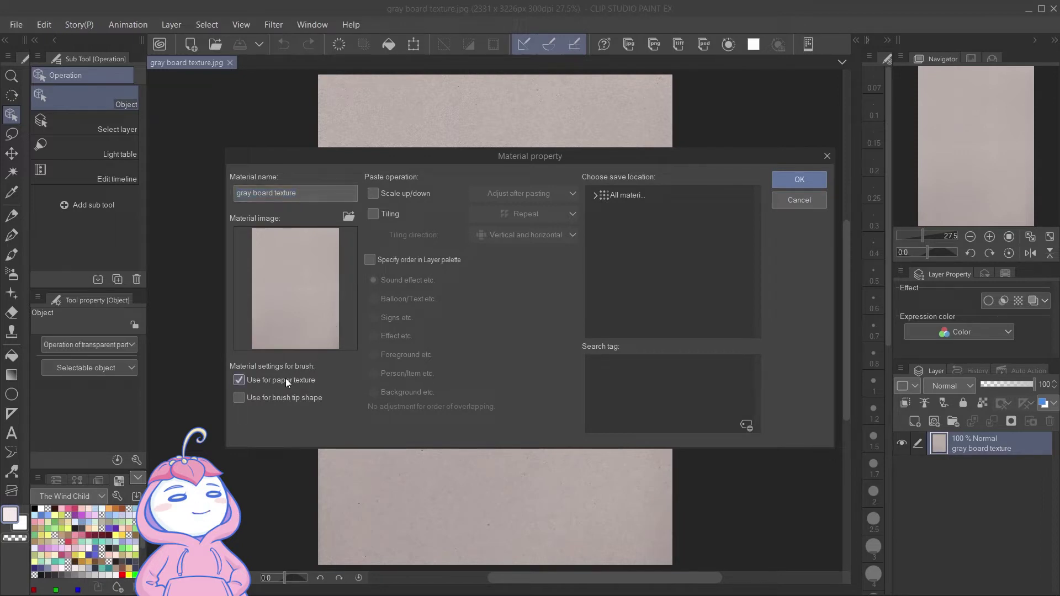
pyautogui.click(422, 195)
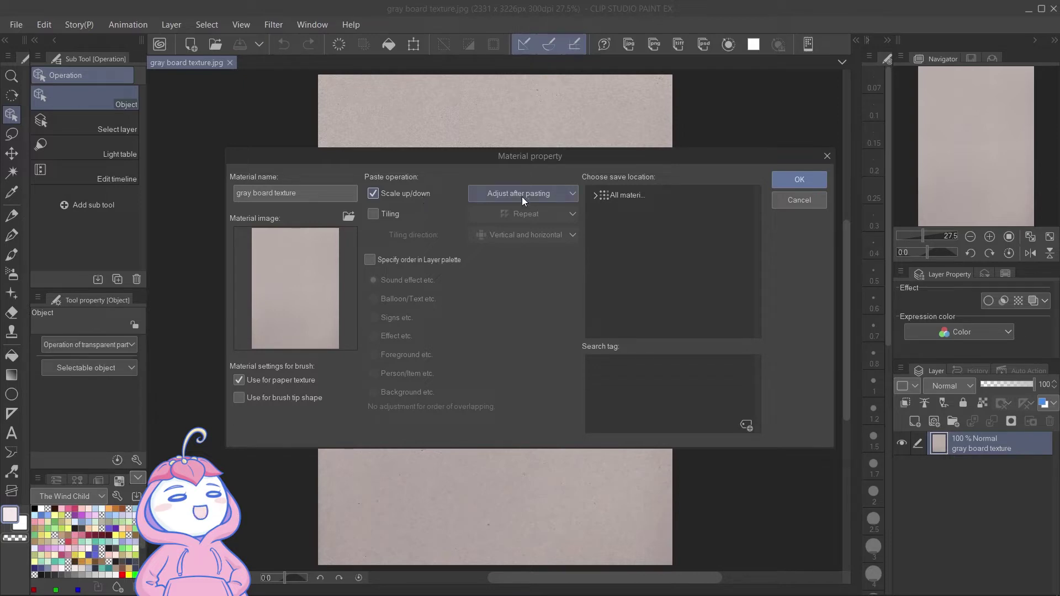
pyautogui.click(565, 195)
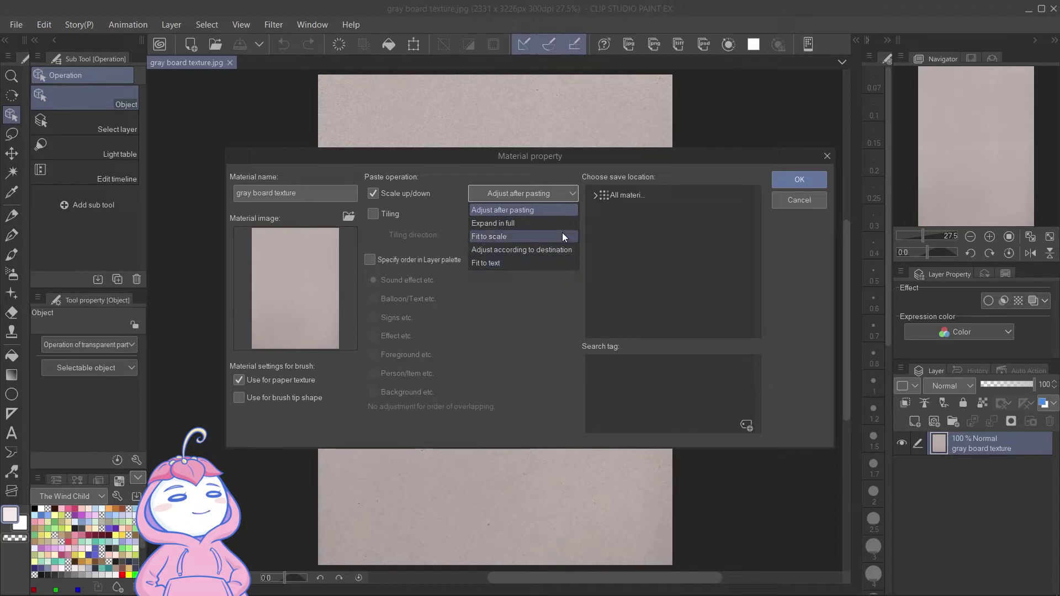
pyautogui.click(567, 210)
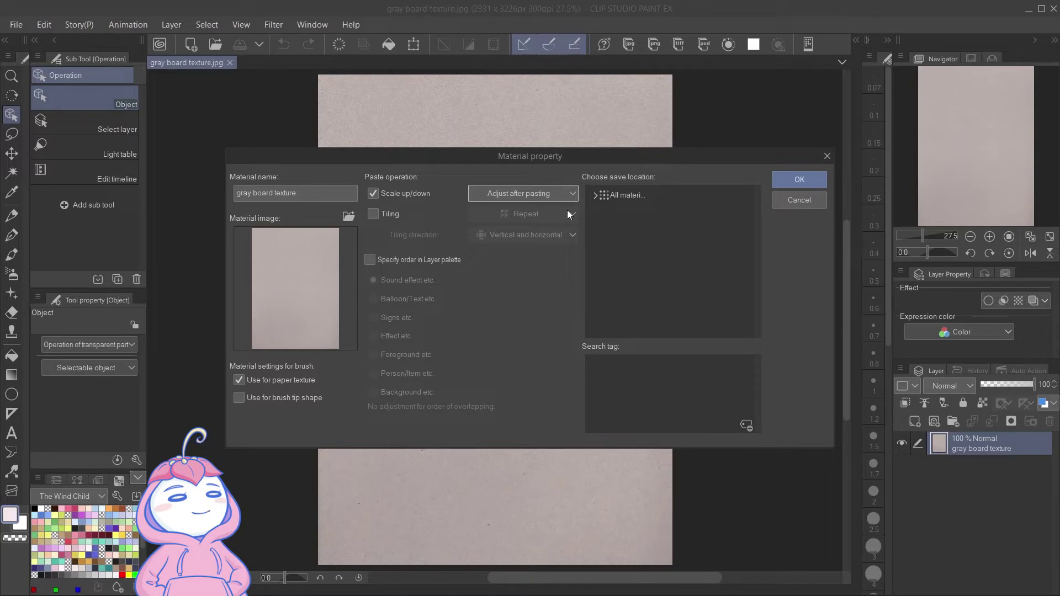
# - Enable tiling for the gray board material, compare the Reverse and Flip methods, and choose Reverse
pyautogui.click(388, 215)
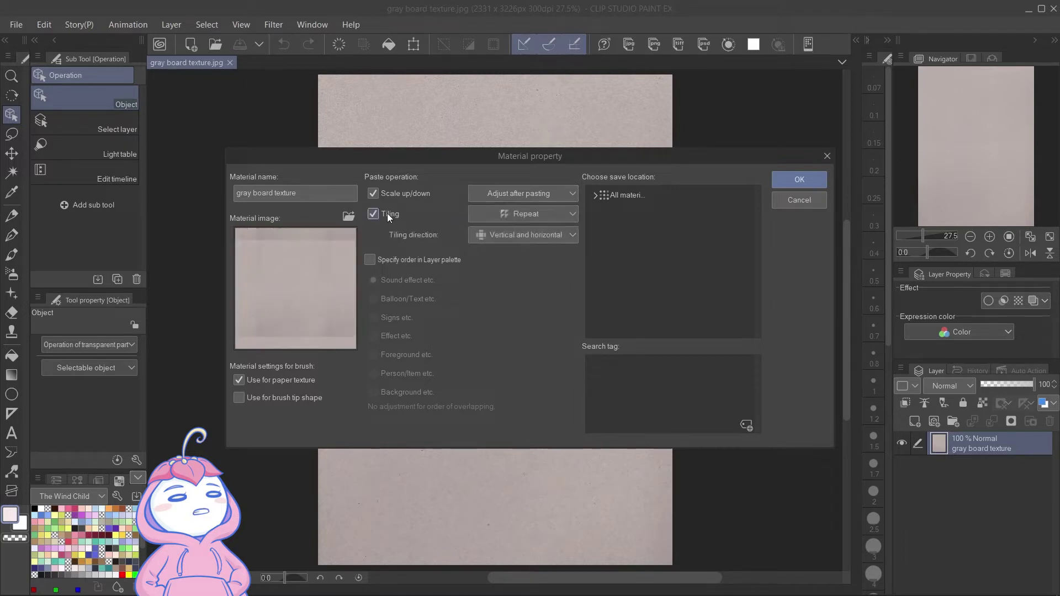
pyautogui.click(557, 215)
pyautogui.click(558, 248)
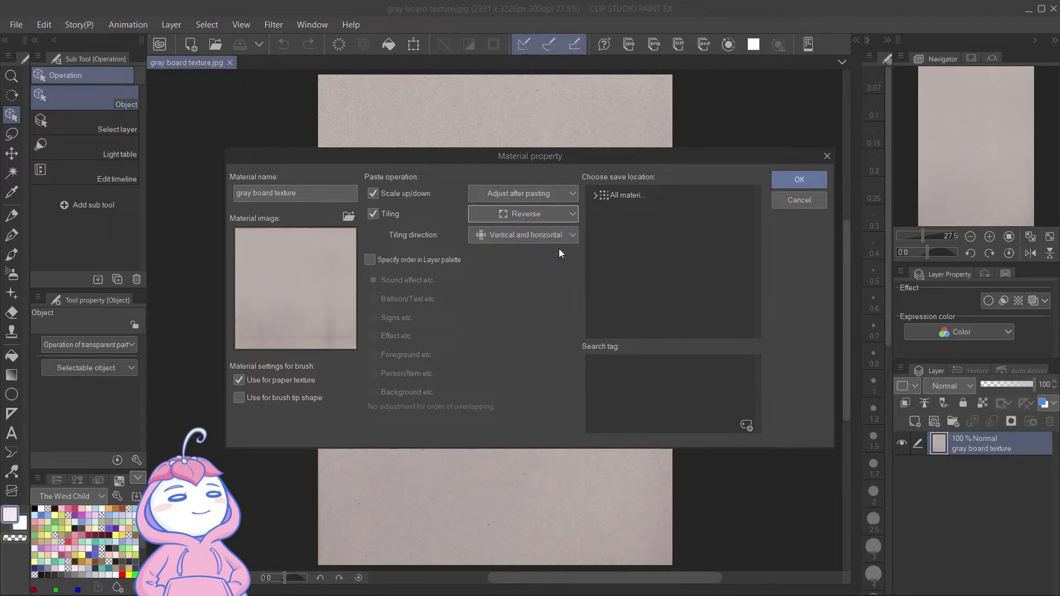
pyautogui.click(559, 215)
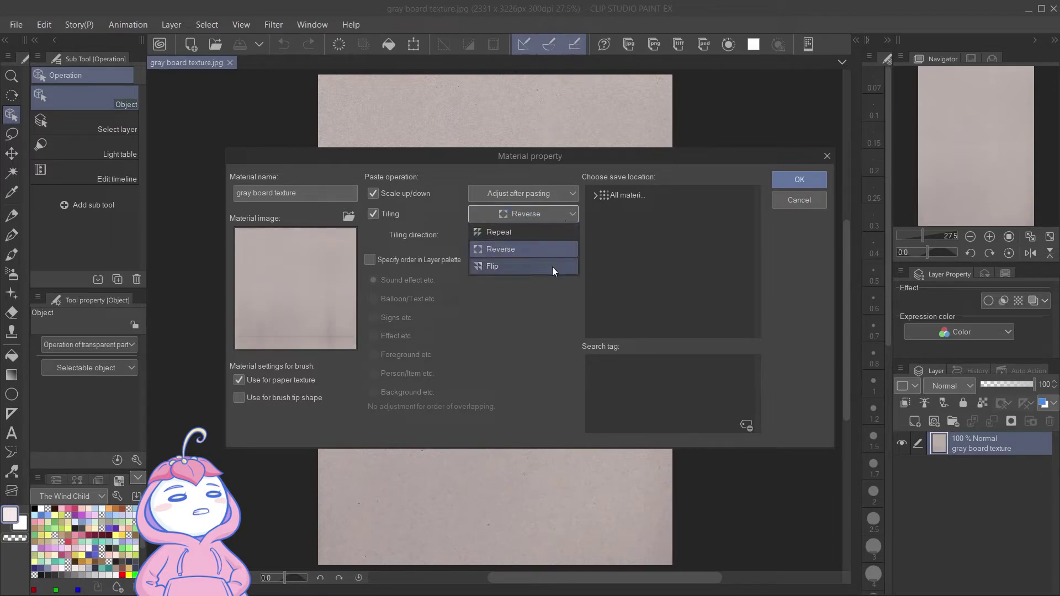
pyautogui.click(552, 267)
pyautogui.click(556, 216)
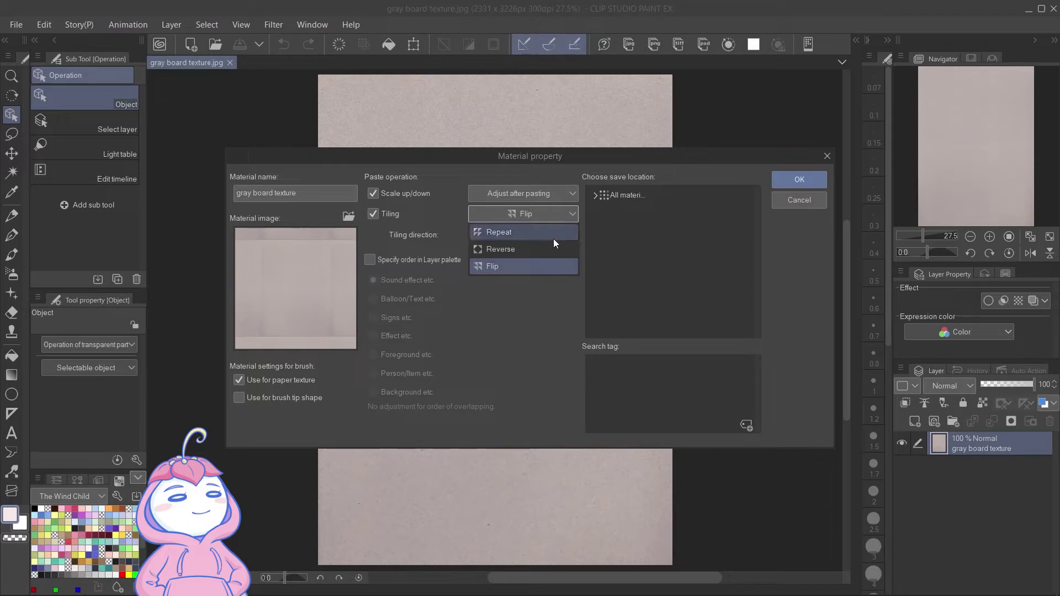
pyautogui.click(554, 247)
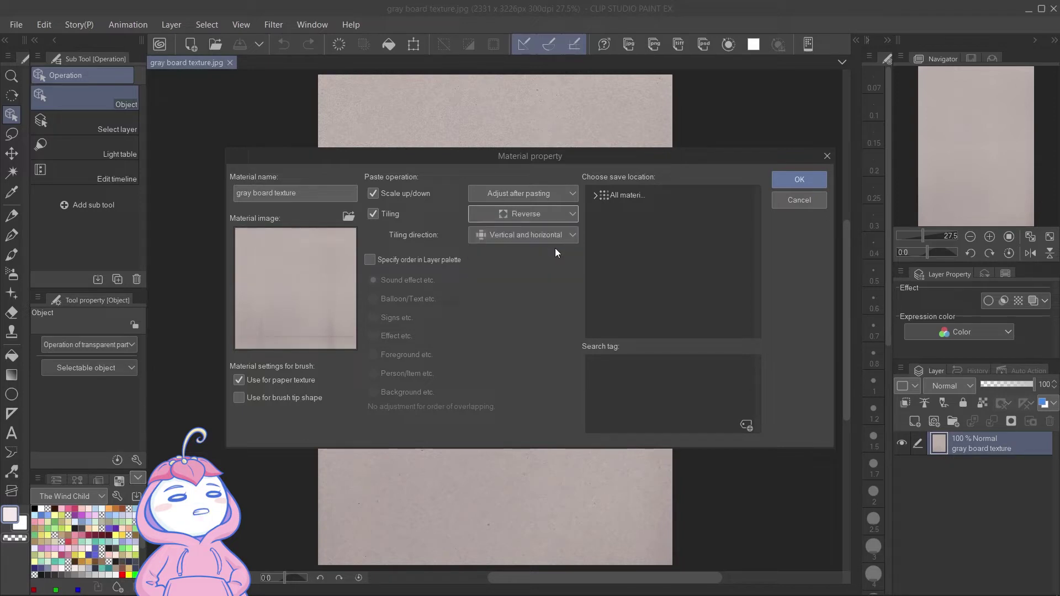
# - Try horizontal-only tiling for the material and set the tiling direction to Only vertical
pyautogui.click(526, 238)
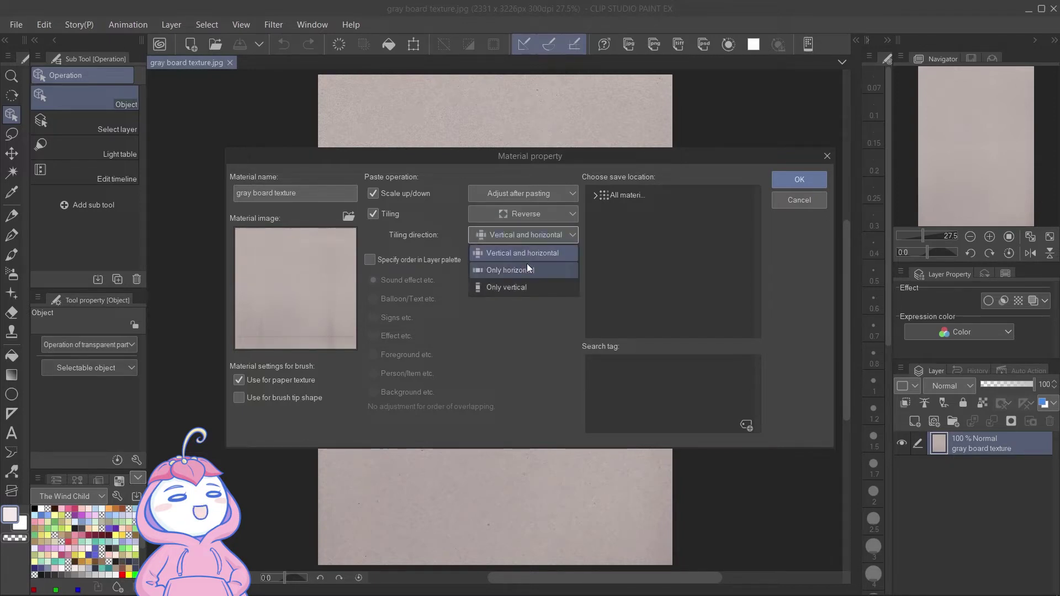
pyautogui.click(527, 263)
pyautogui.click(538, 234)
pyautogui.click(532, 290)
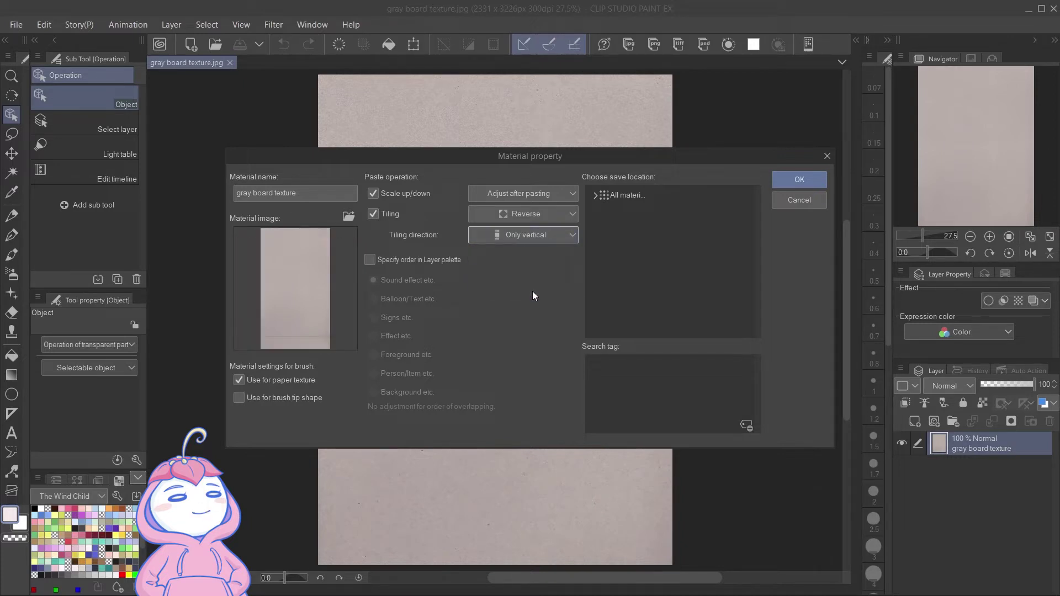
# - Choose the Texture folder under Color pattern as the material's save location
pyautogui.click(595, 196)
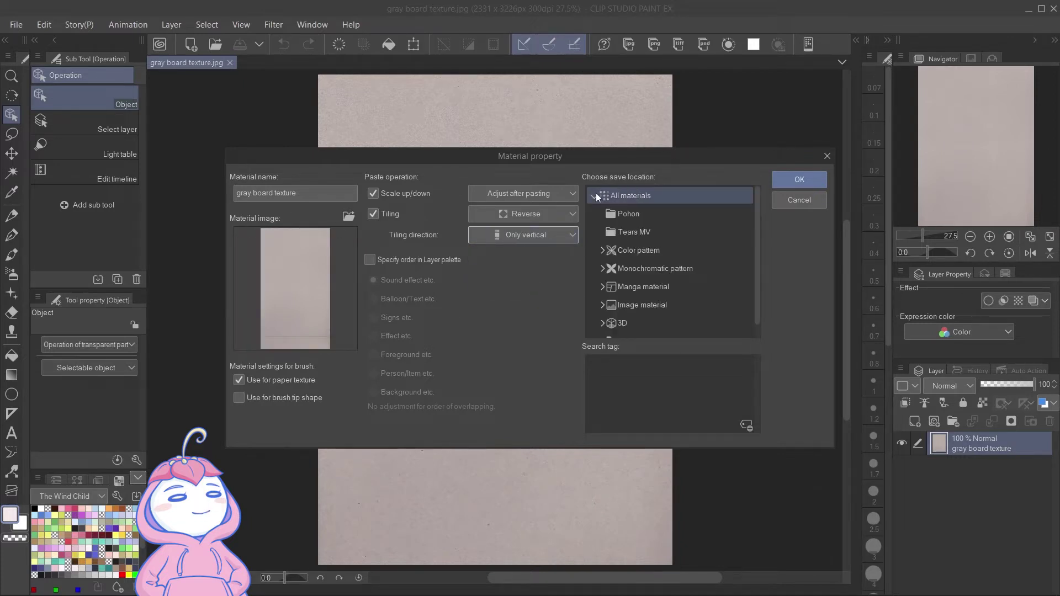
pyautogui.scroll(-1, 645, 280)
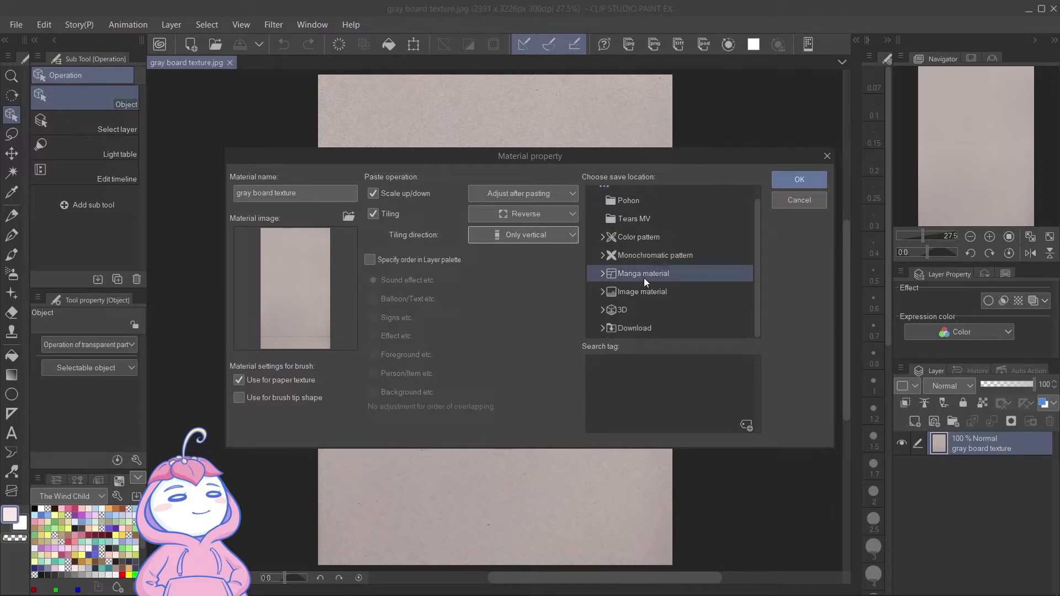
pyautogui.click(601, 238)
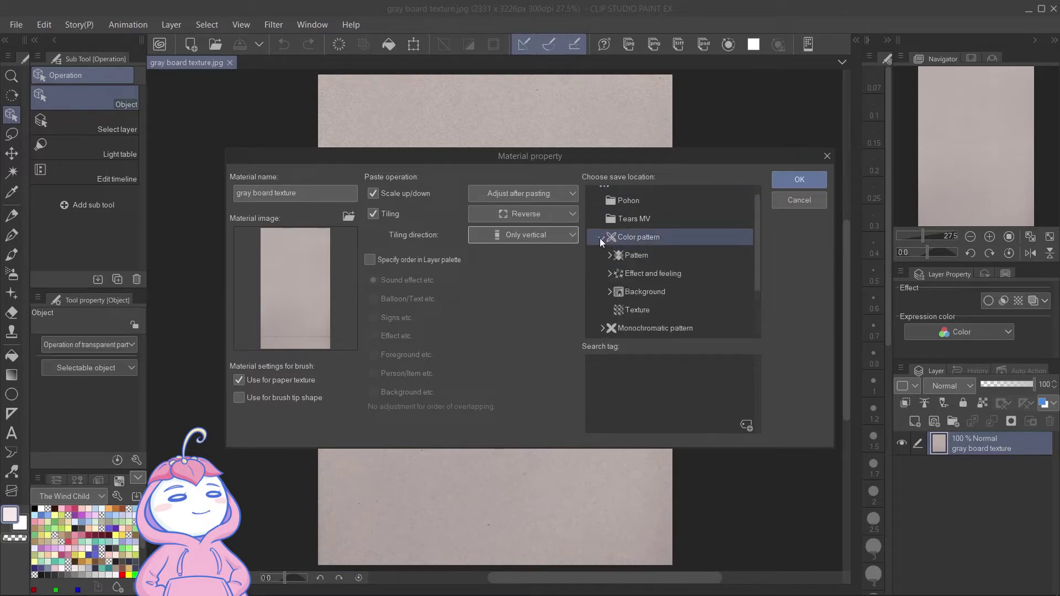
pyautogui.click(638, 306)
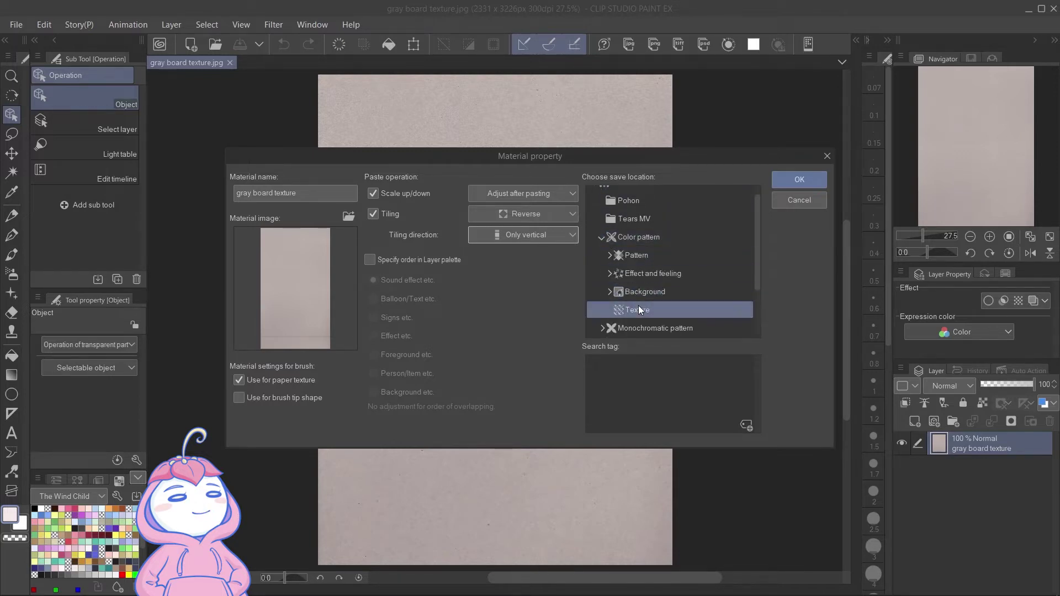
# - Add the search tags "paper" and "texture" to the material and complete its registration
pyautogui.click(747, 425)
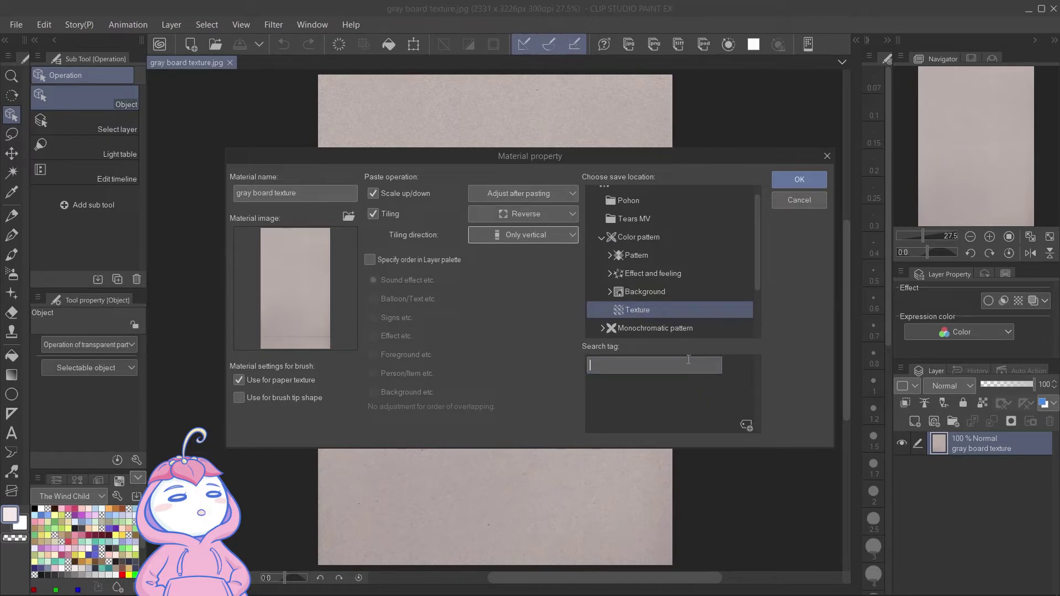
pyautogui.write('paper')
pyautogui.click(747, 425)
pyautogui.write('texture')
pyautogui.press('Return')
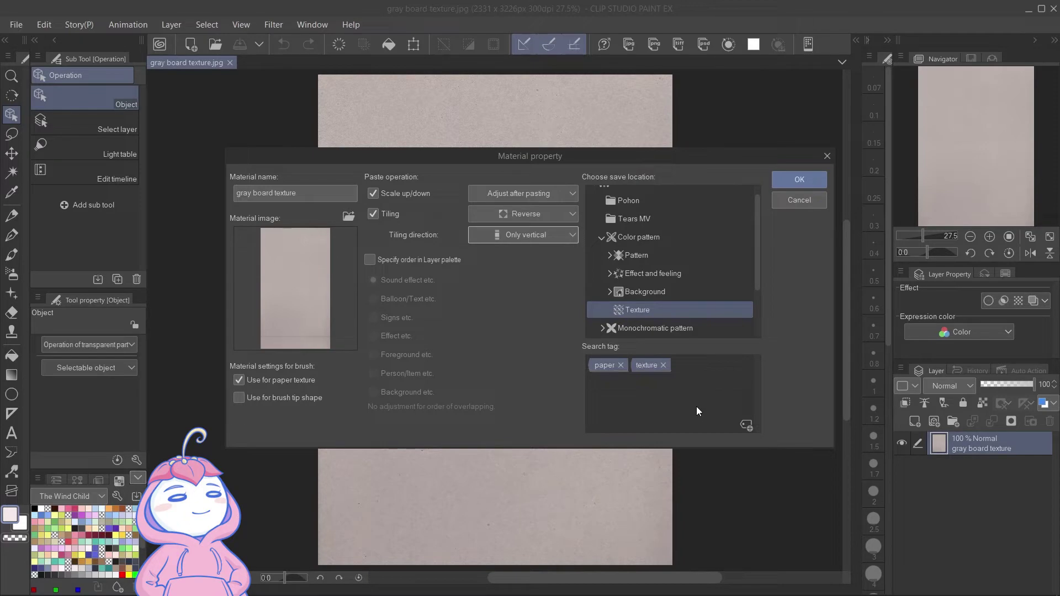
pyautogui.click(784, 177)
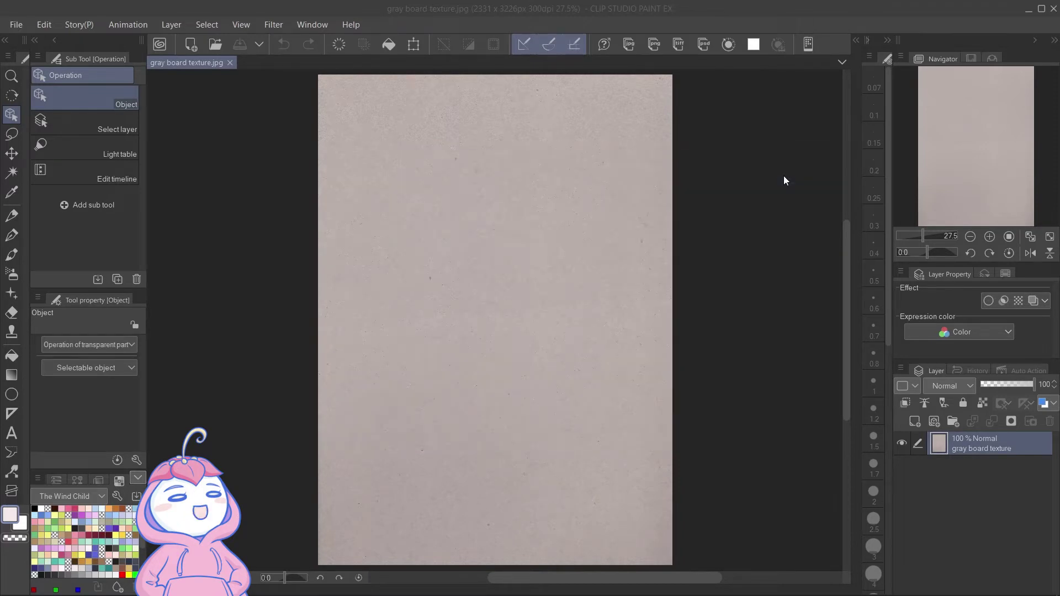
# - Show the Color pattern Texture folder in the material library to check the registered gray board texture
pyautogui.click(854, 40)
pyautogui.click(684, 175)
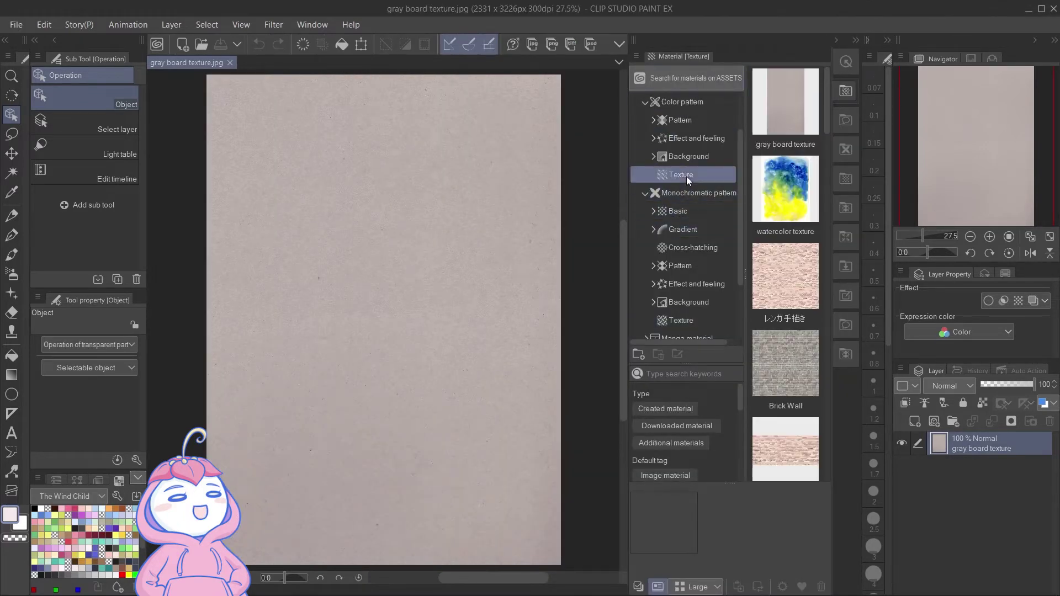
pyautogui.click(801, 124)
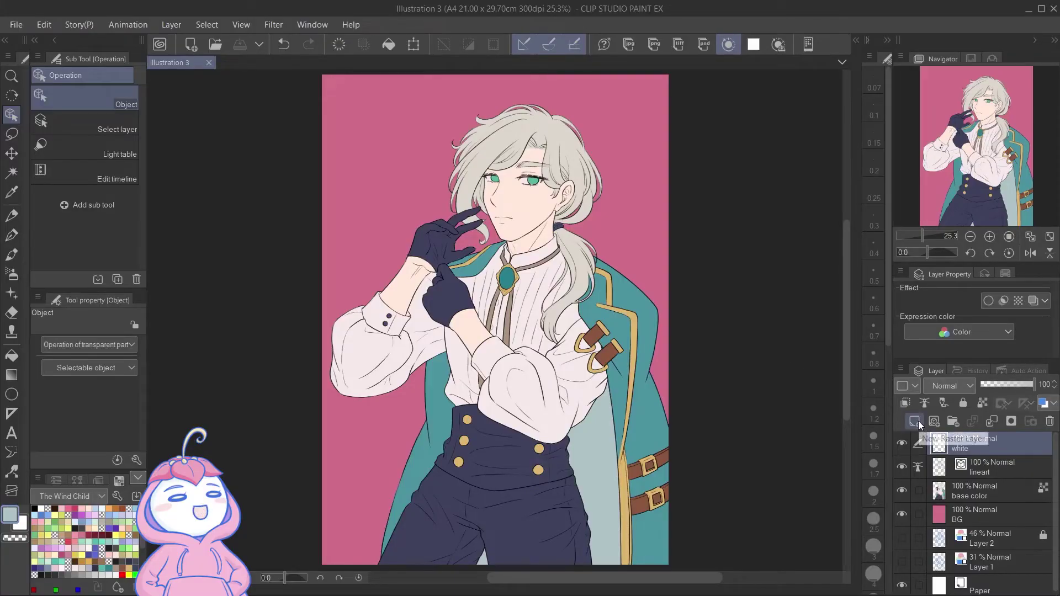
# - Add a new raster layer above the illustration and start a Perlin noise render on it with a scale of 10.80
pyautogui.click(915, 422)
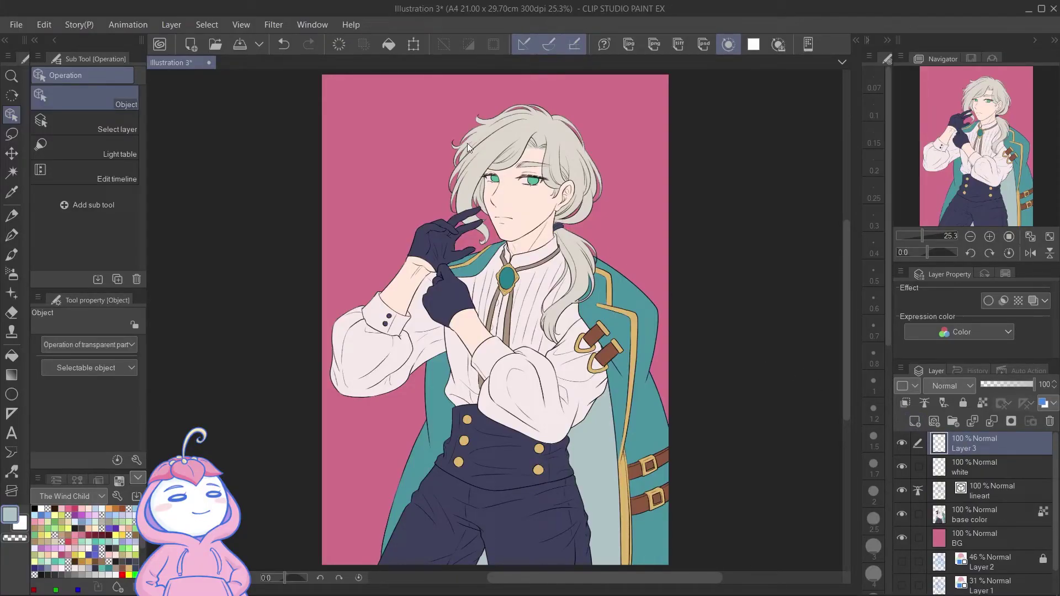
pyautogui.click(273, 25)
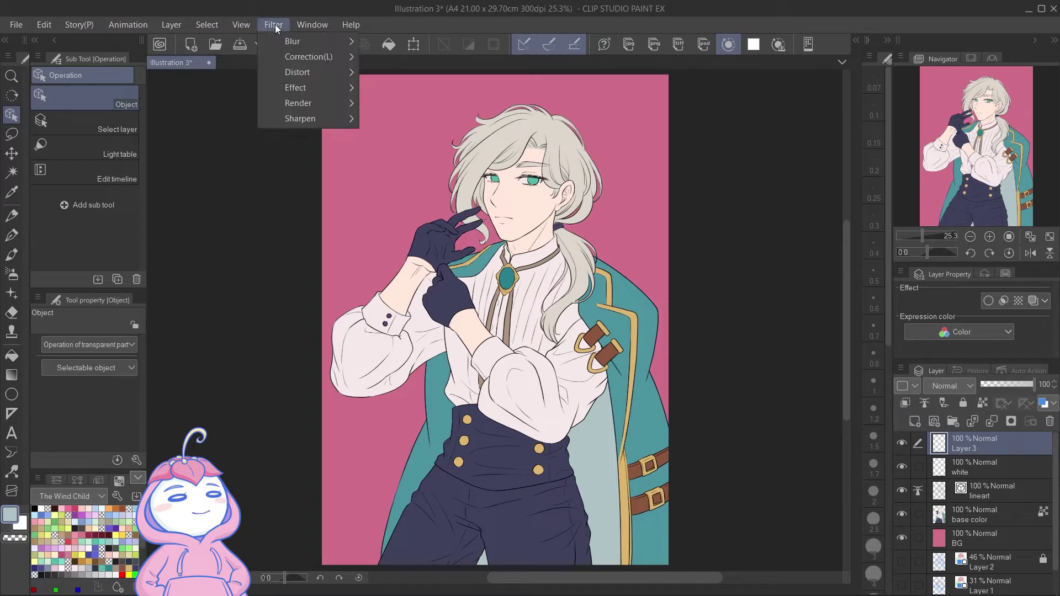
pyautogui.moveTo(327, 104)
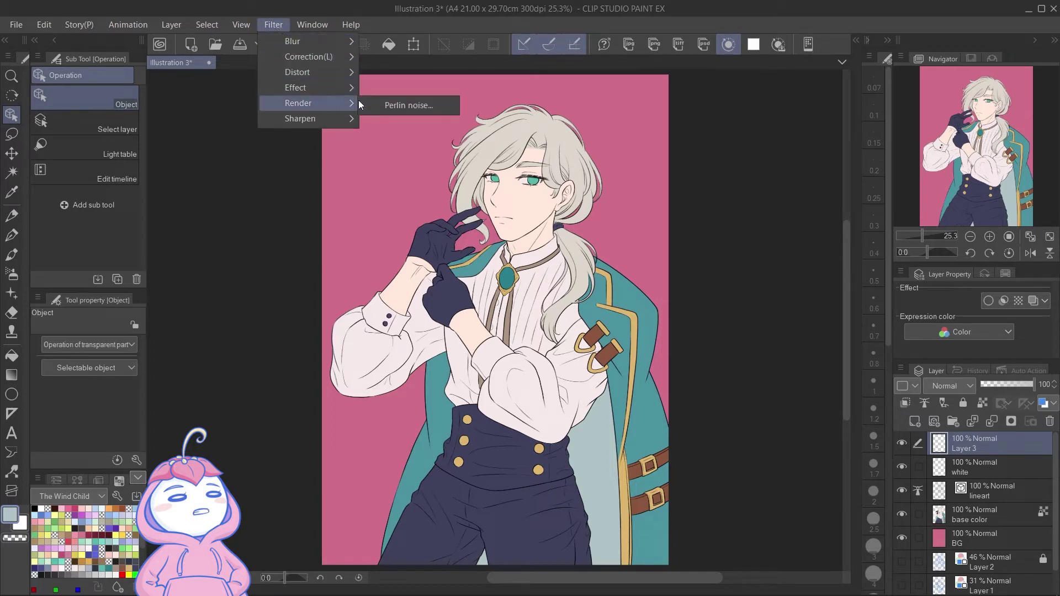
pyautogui.click(383, 103)
pyautogui.moveTo(851, 124); pyautogui.dragTo(881, 156)
pyautogui.moveTo(665, 197); pyautogui.dragTo(638, 198)
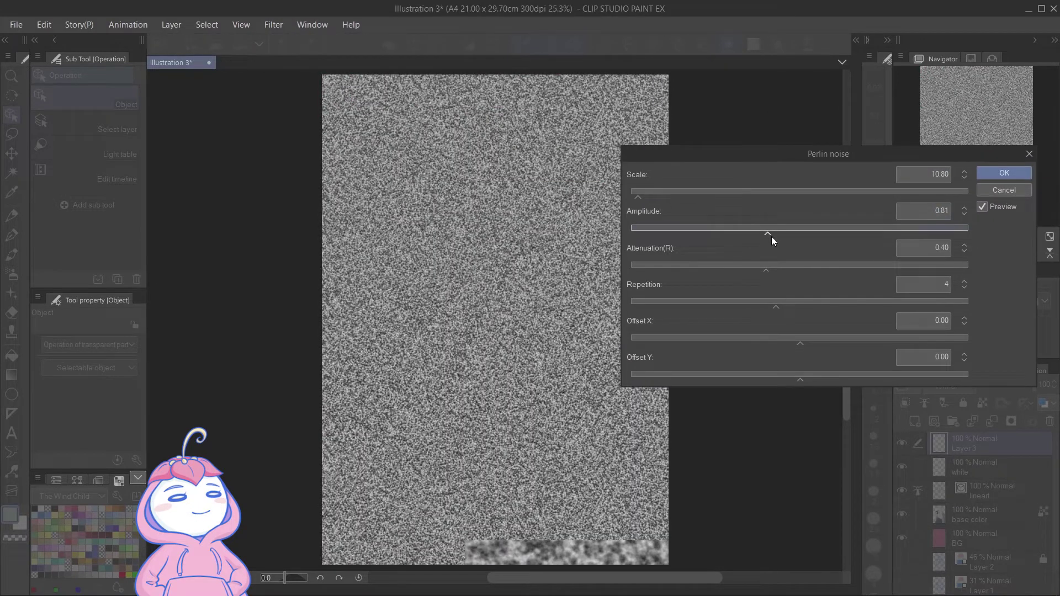
# - Set the Perlin noise amplitude to 1.13 and attenuation to 0.63, shift the X and Y offsets, and apply the filter
pyautogui.moveTo(771, 237); pyautogui.dragTo(823, 232)
pyautogui.moveTo(738, 267); pyautogui.dragTo(849, 268)
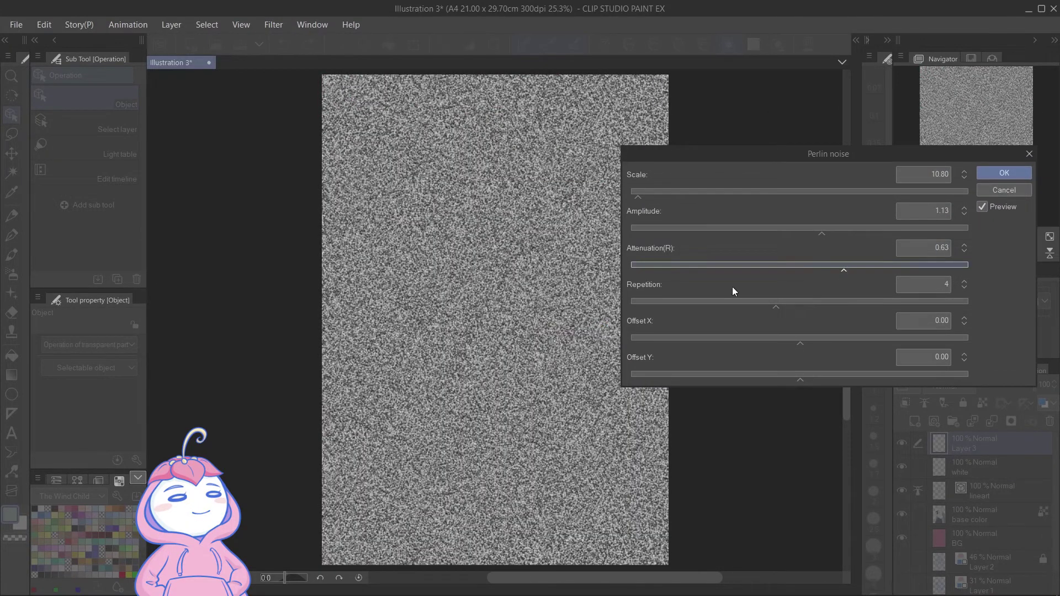
pyautogui.moveTo(768, 341); pyautogui.dragTo(846, 338)
pyautogui.moveTo(789, 382); pyautogui.dragTo(757, 377)
pyautogui.click(998, 175)
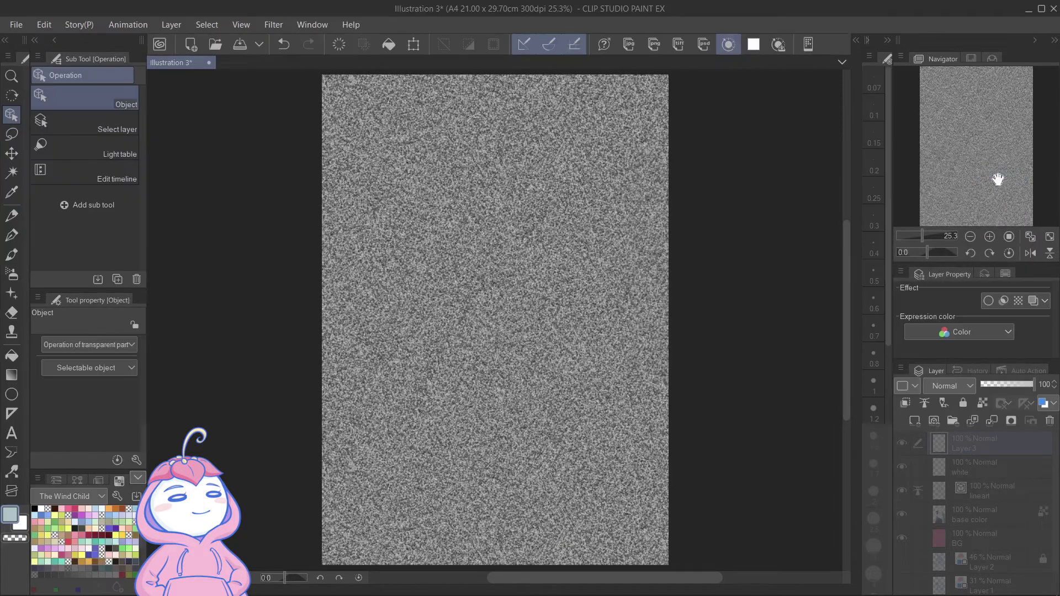
# - Try the noise layer in Multiply mode at 38% opacity
pyautogui.click(938, 386)
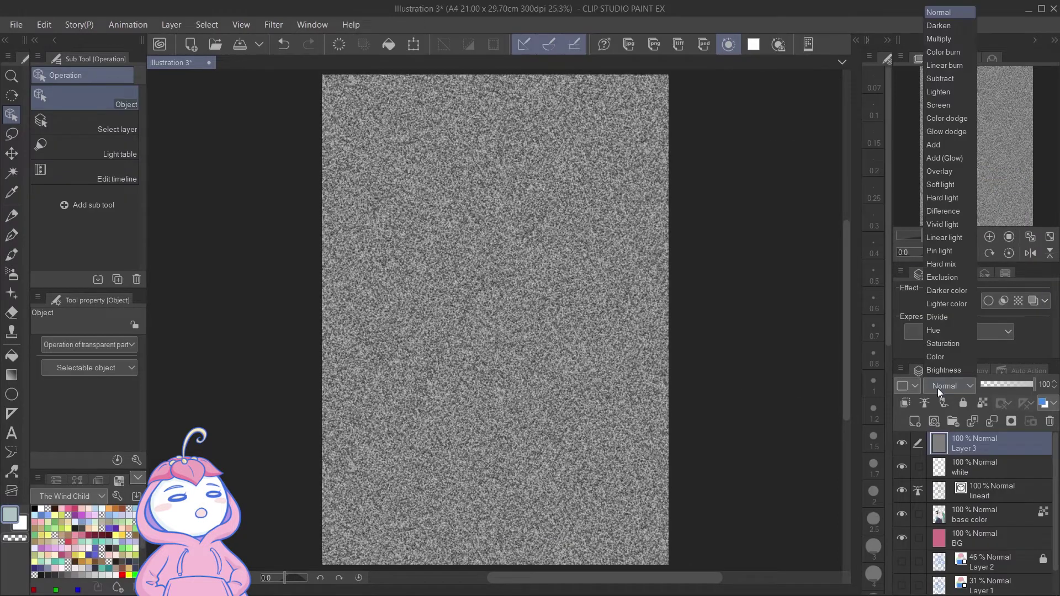
pyautogui.click(941, 38)
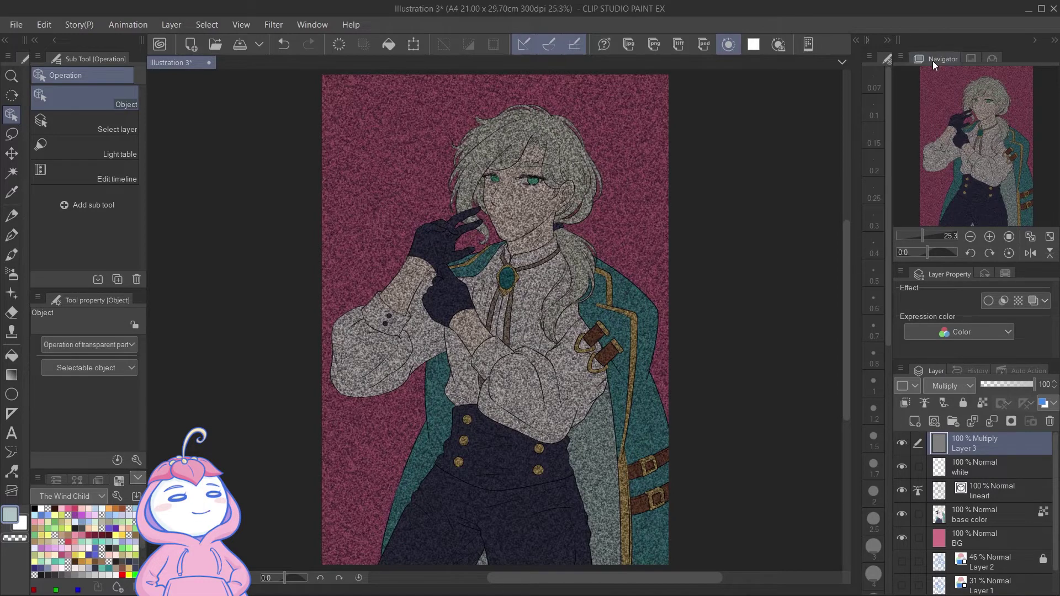
pyautogui.moveTo(992, 385); pyautogui.dragTo(1002, 387)
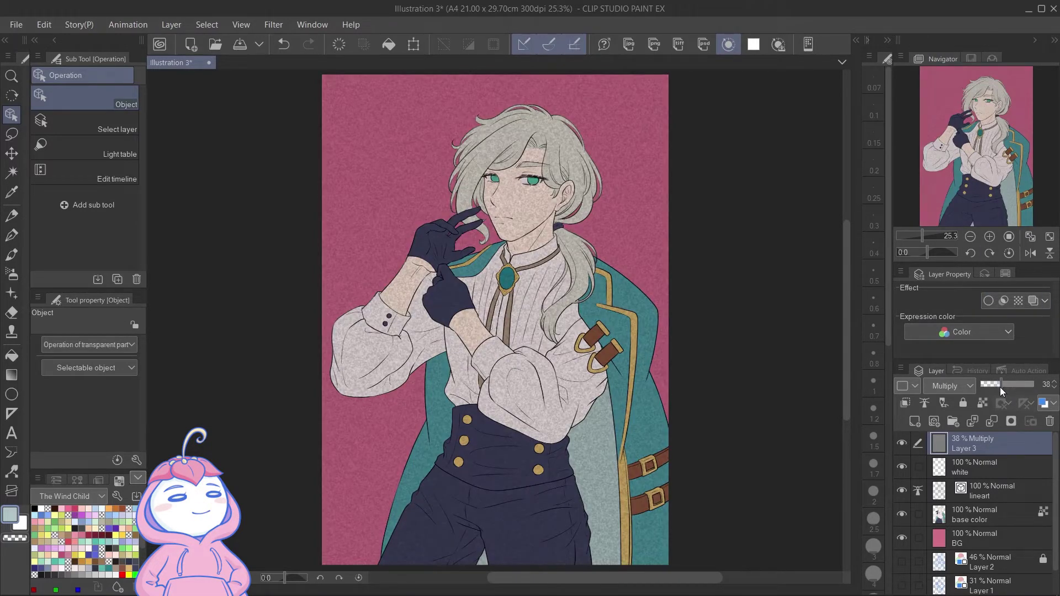
# - Set the noise layer to Overlay at 29% opacity and hide it
pyautogui.click(943, 385)
pyautogui.click(955, 176)
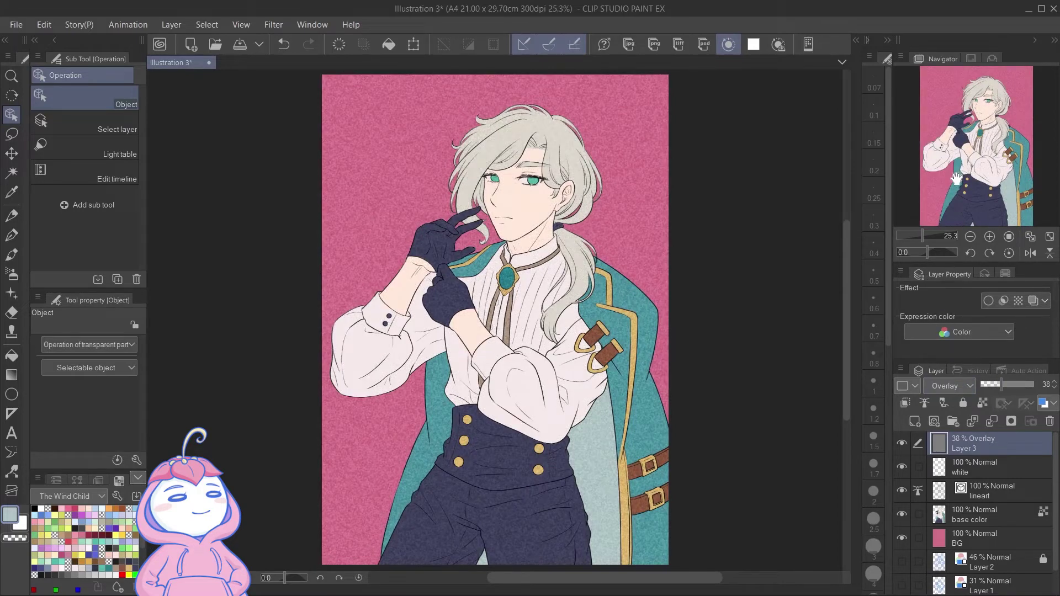
pyautogui.click(997, 387)
pyautogui.click(902, 443)
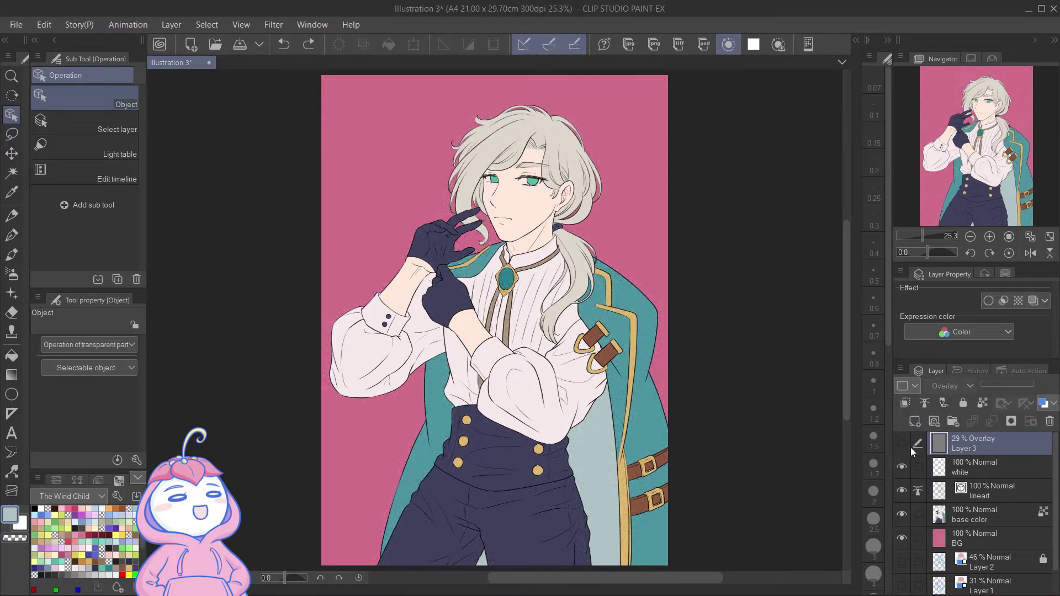
# - Browse the Dot, Parallel line and Sand pattern materials under the Basic monochromatic patterns
pyautogui.click(857, 39)
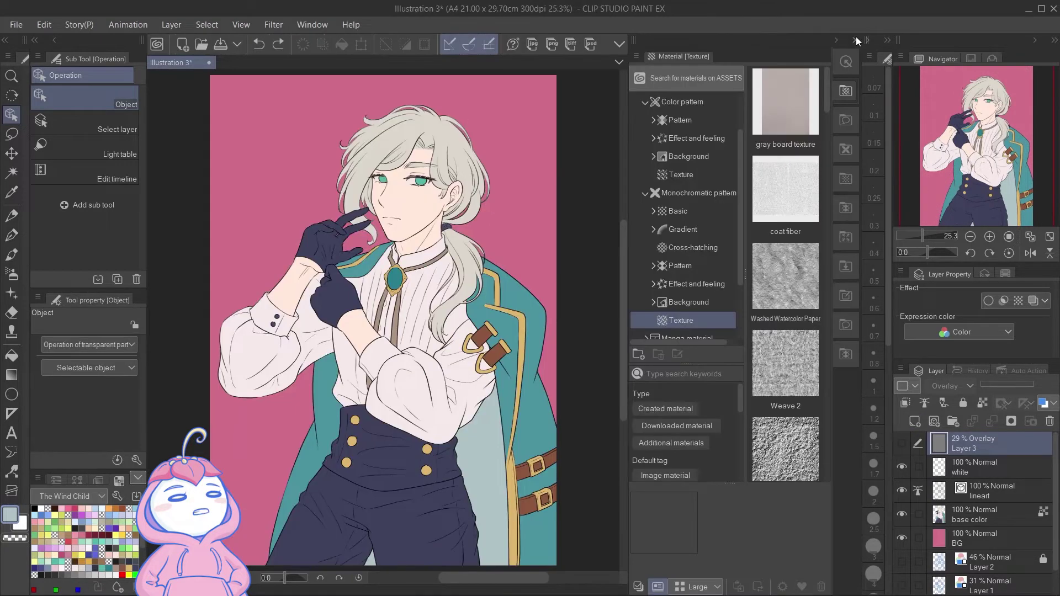
pyautogui.click(677, 205)
pyautogui.click(653, 211)
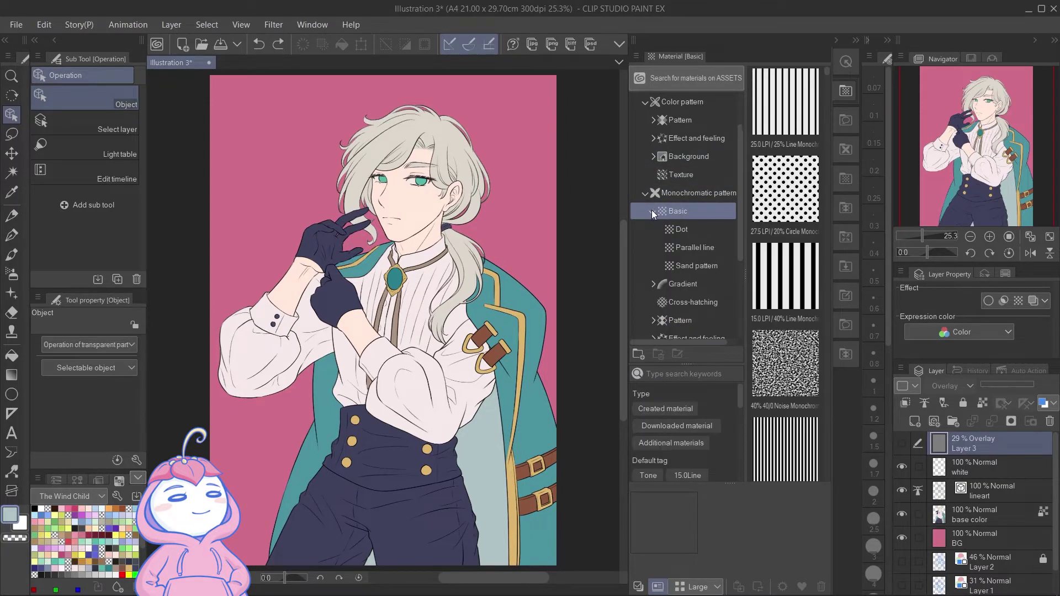
pyautogui.click(680, 230)
pyautogui.click(683, 247)
pyautogui.click(684, 264)
pyautogui.click(690, 228)
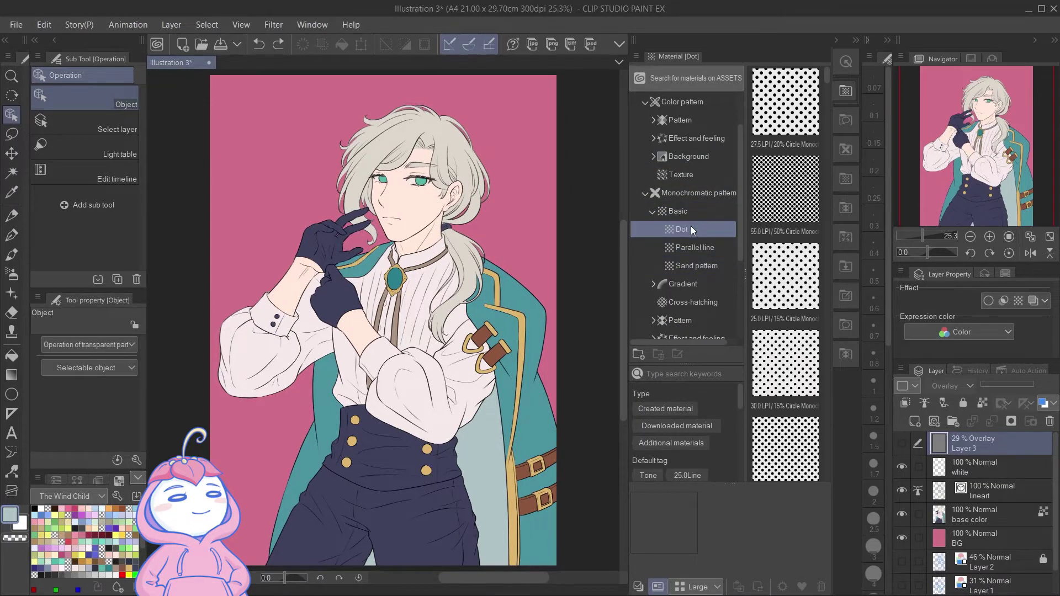
# - Place the white 30.0 LPI / 20% circle dot tone on the illustration and set its frequency to 5.0
pyautogui.moveTo(826, 77); pyautogui.dragTo(828, 133)
pyautogui.moveTo(786, 324); pyautogui.dragTo(498, 315)
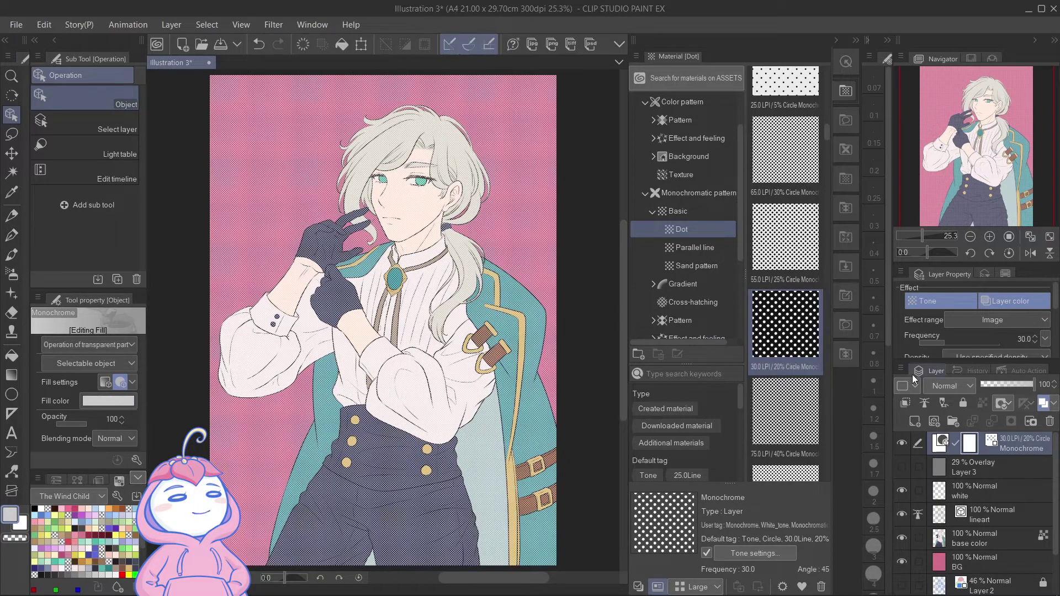
pyautogui.click(927, 342)
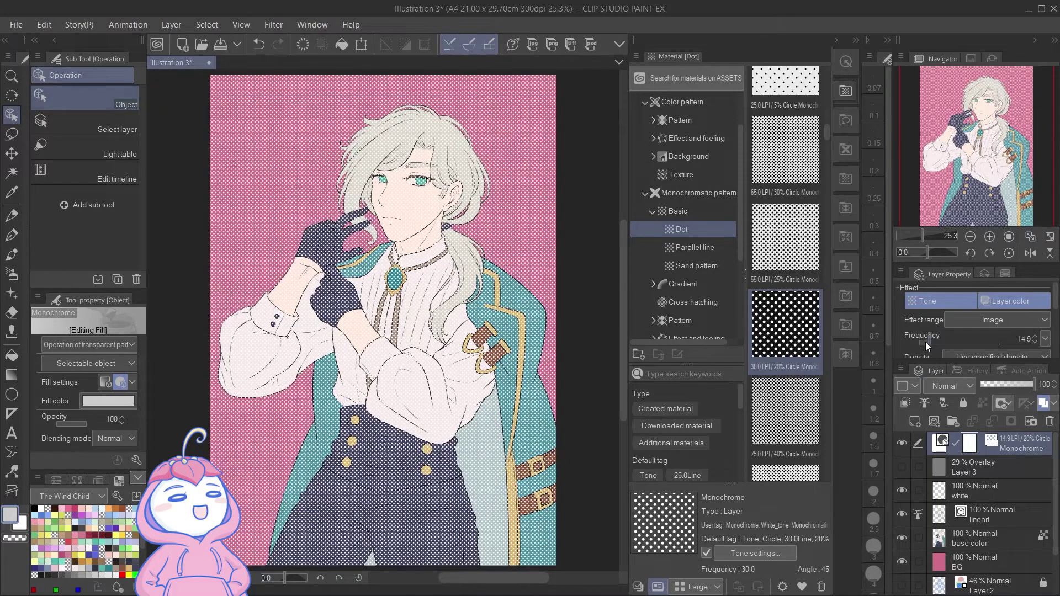
pyautogui.moveTo(925, 342); pyautogui.dragTo(913, 346)
# - Clip the dot tone to the base color layer and erase it everywhere except on the coat's inner lining
pyautogui.moveTo(983, 452); pyautogui.dragTo(996, 528)
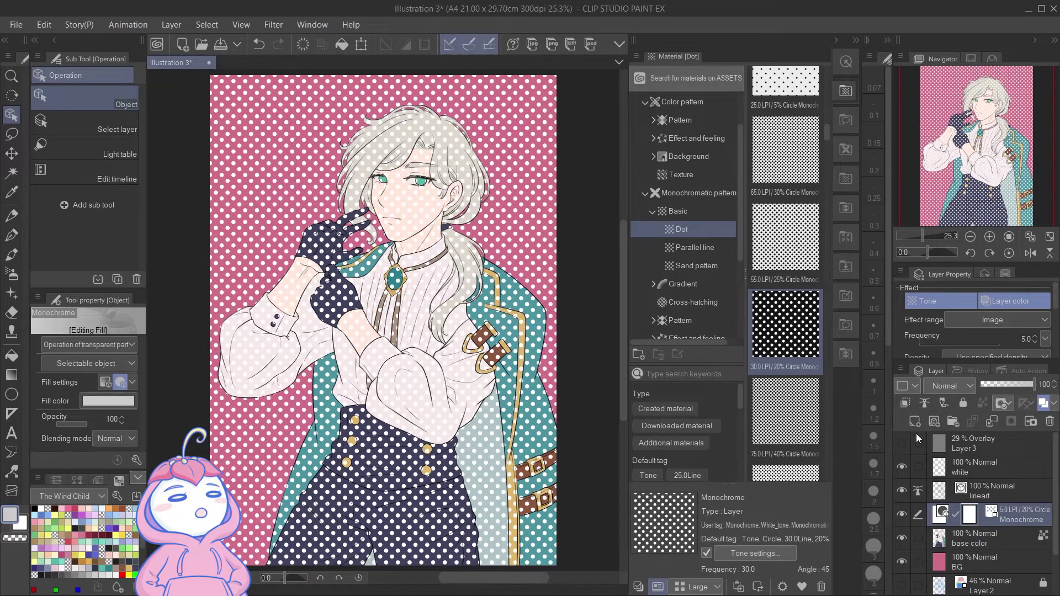
pyautogui.click(906, 403)
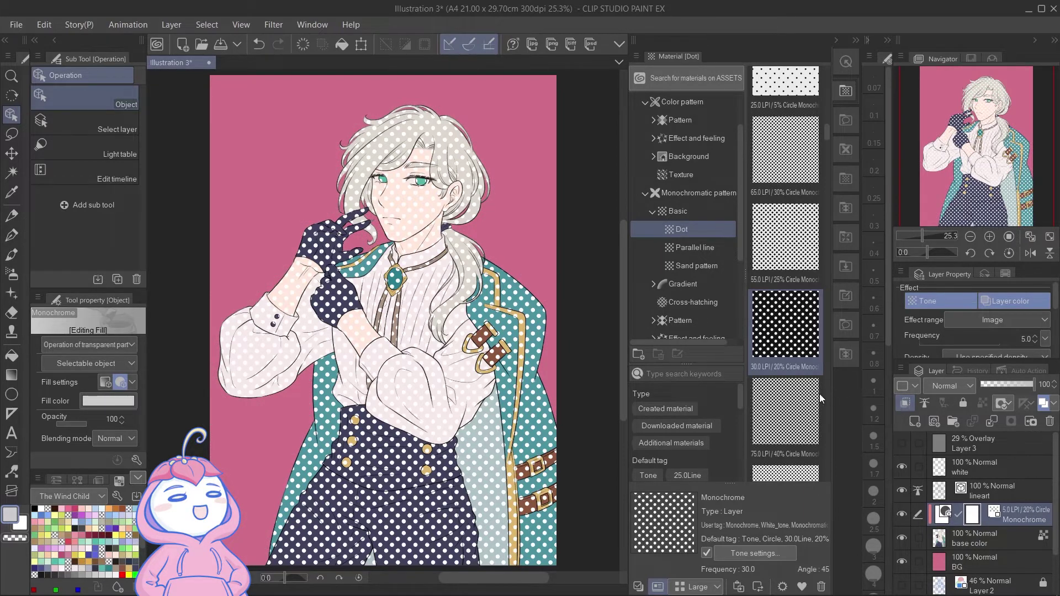
pyautogui.press('e')
pyautogui.moveTo(390, 160)
pyautogui.mouseDown()
pyautogui.moveTo(386, 180)
pyautogui.moveTo(299, 270)
pyautogui.moveTo(305, 357)
pyautogui.moveTo(563, 456)
pyautogui.moveTo(561, 470)
pyautogui.moveTo(406, 456)
pyautogui.moveTo(339, 468)
pyautogui.moveTo(343, 516)
pyautogui.moveTo(432, 504)
pyautogui.moveTo(421, 453)
pyautogui.moveTo(431, 387)
pyautogui.moveTo(464, 367)
pyautogui.mouseUp()
pyautogui.press('[')
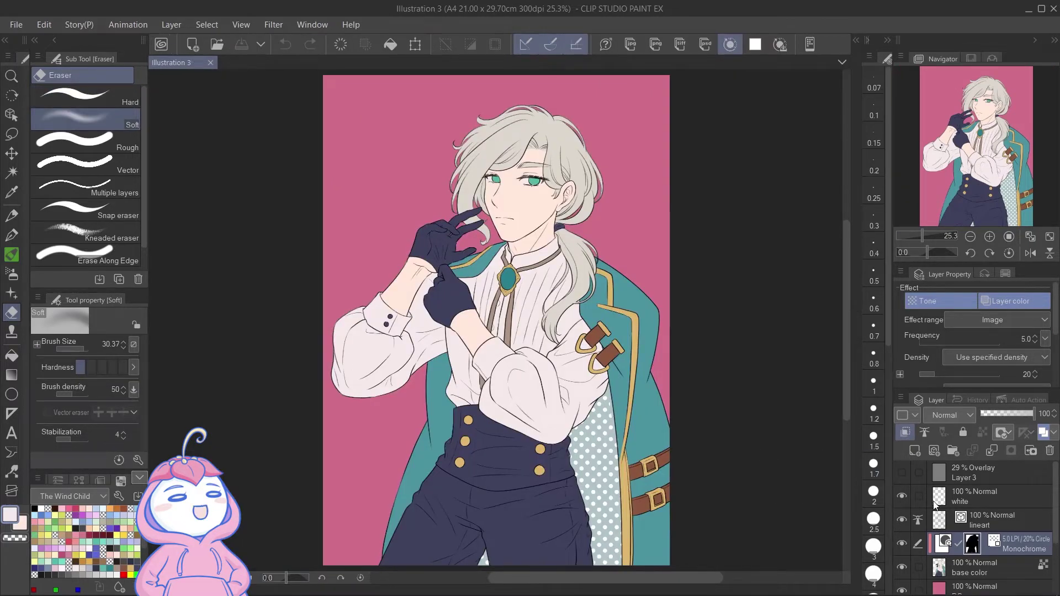
# - Put the dot tone layer into a new folder and clip that folder to the base color layer
pyautogui.click(955, 455)
pyautogui.click(987, 569)
pyautogui.moveTo(999, 568); pyautogui.dragTo(1005, 545)
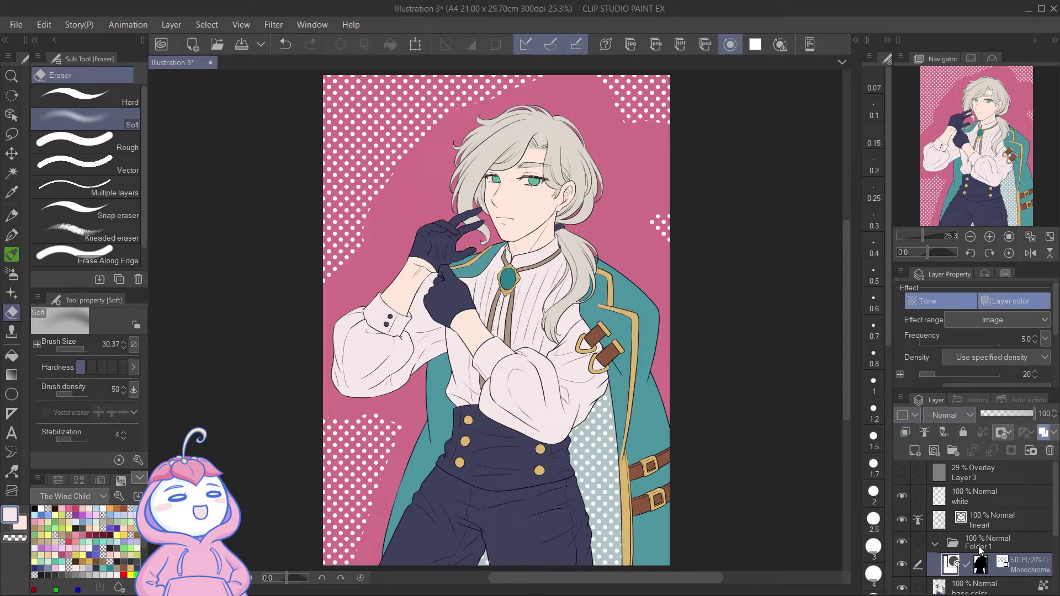
pyautogui.click(980, 551)
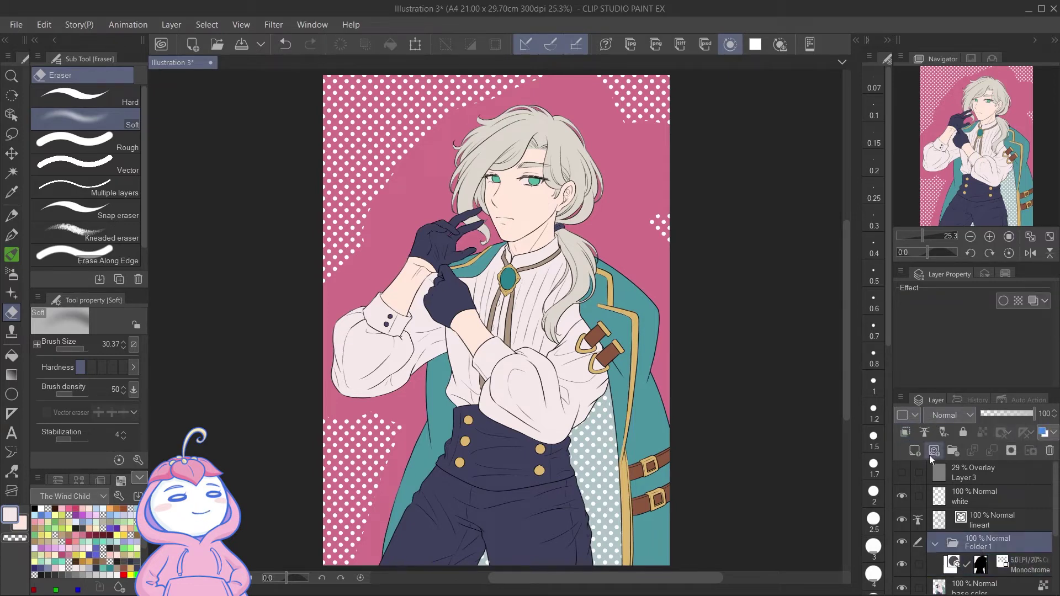
pyautogui.click(906, 433)
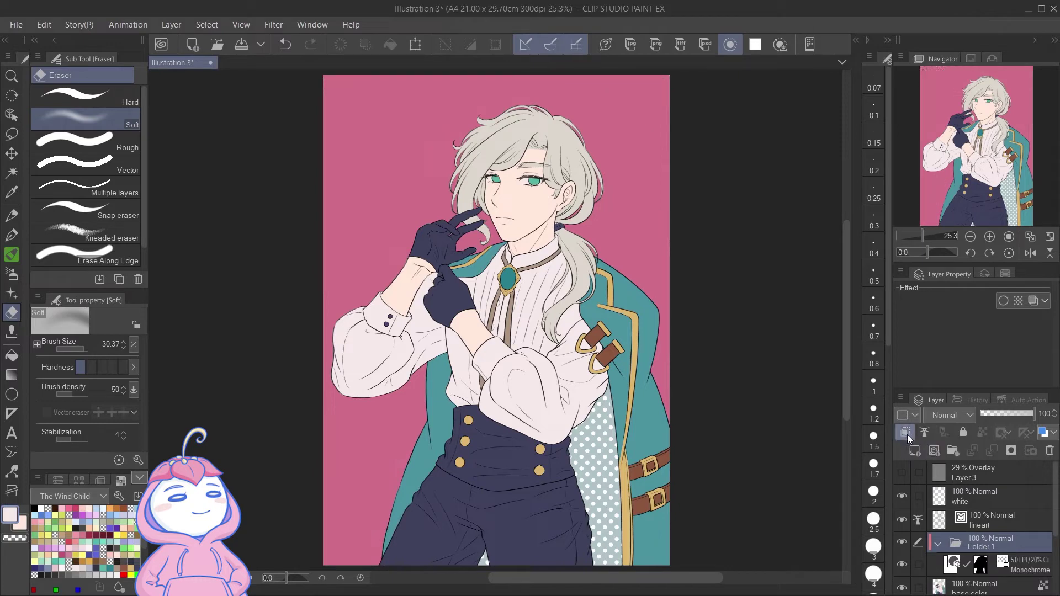
# - Add a new raster layer clipped to the dot tone and fill it with teal to color the dots
pyautogui.click(1014, 569)
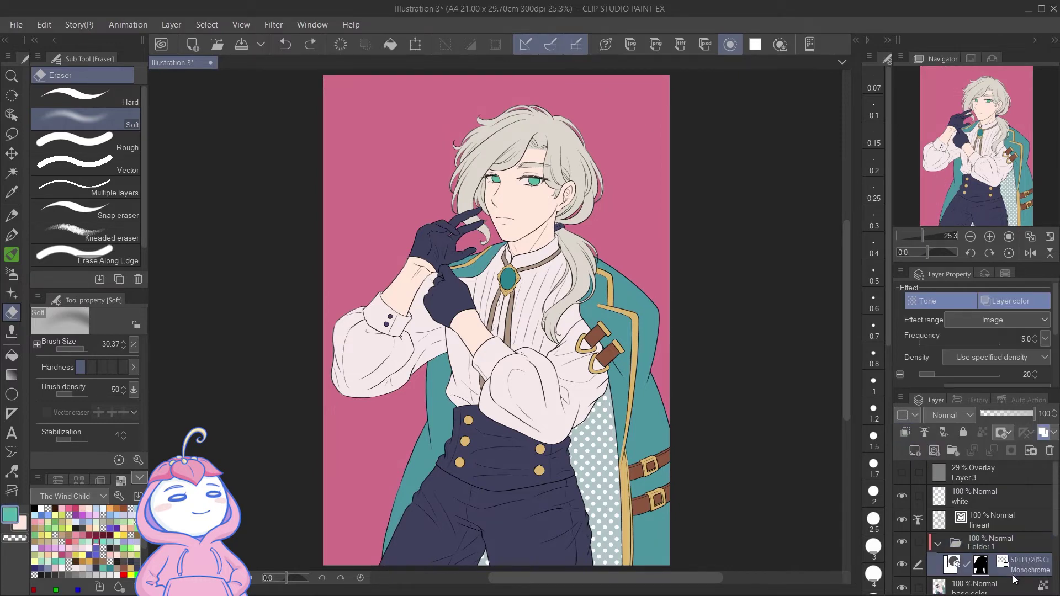
pyautogui.click(909, 448)
pyautogui.click(902, 434)
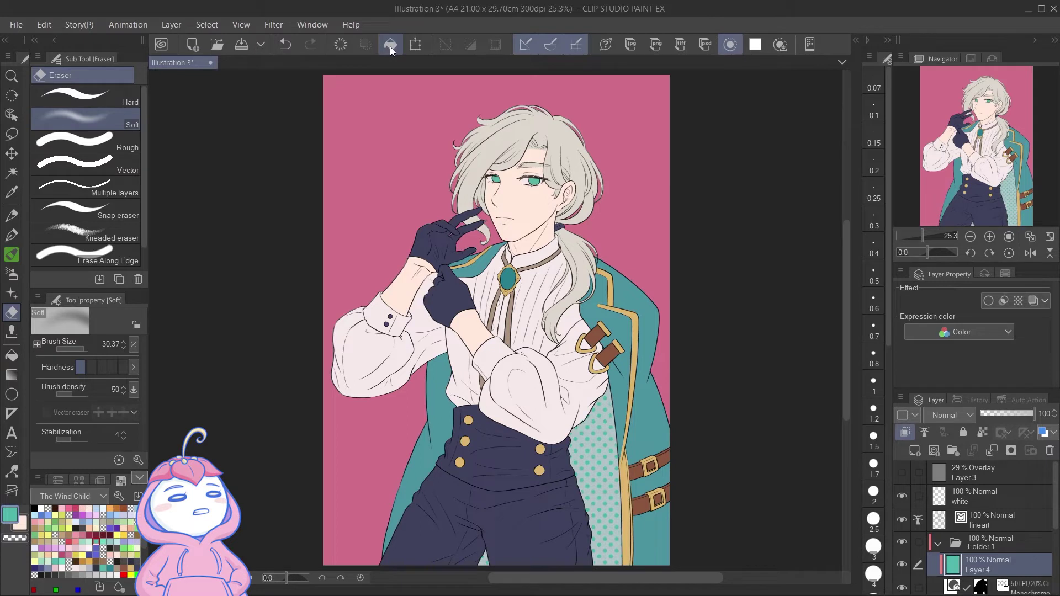
# - Recolor the dots' fill layer with hue 73, saturation 3 and luminosity 38
pyautogui.hotkey('ctrl', 'u')
pyautogui.moveTo(859, 75); pyautogui.dragTo(916, 96)
pyautogui.click(867, 114)
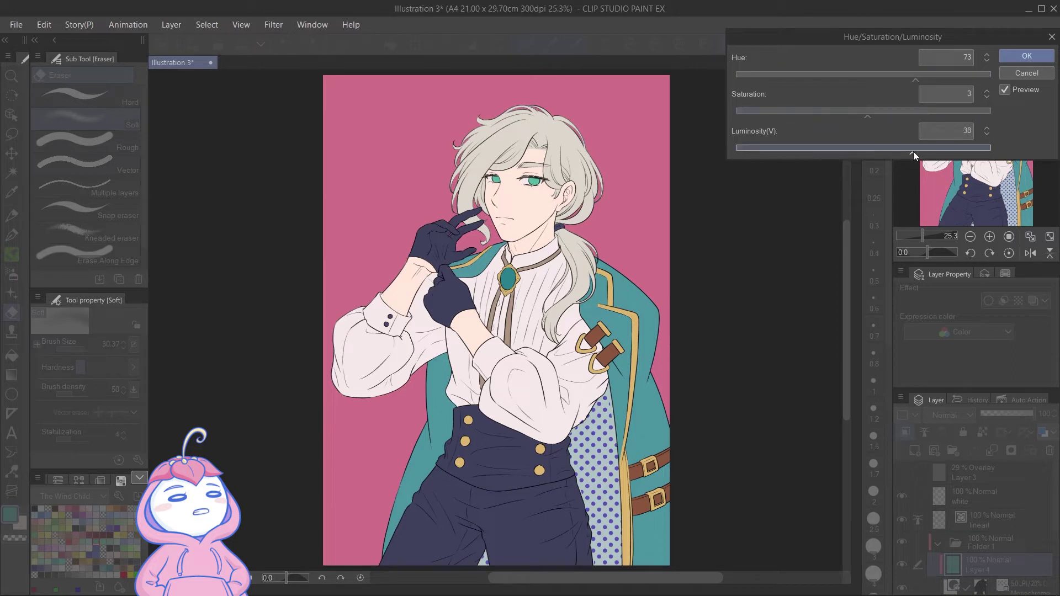
pyautogui.moveTo(913, 152)
pyautogui.mouseDown()
pyautogui.moveTo(930, 156)
pyautogui.moveTo(913, 155)
pyautogui.mouseUp()
pyautogui.click(1026, 56)
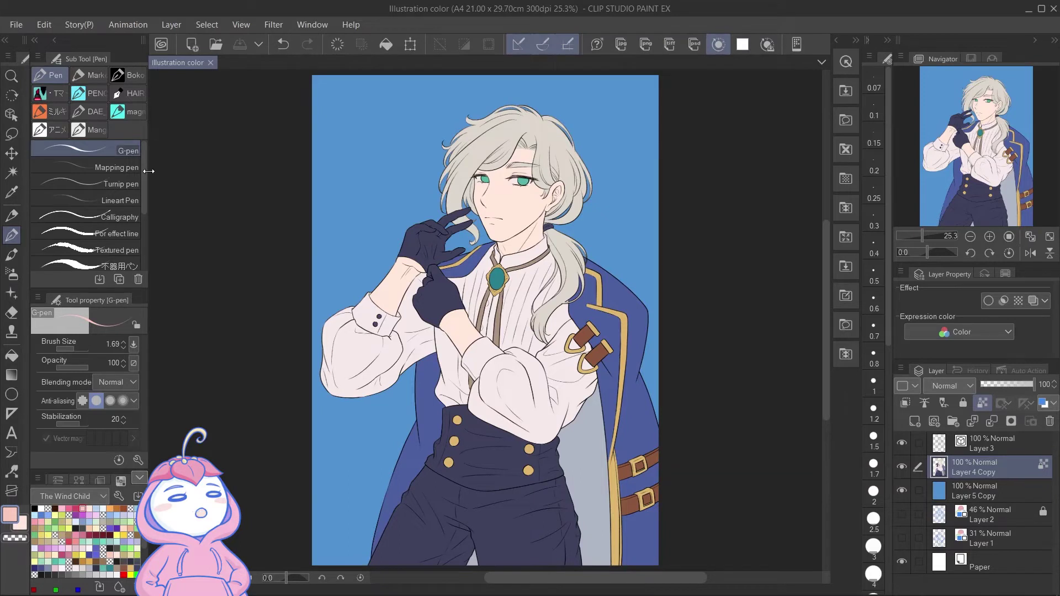
# - Paint a dark blue test patch on a new layer beside the character's head with the Round watercolor brush
pyautogui.click(12, 256)
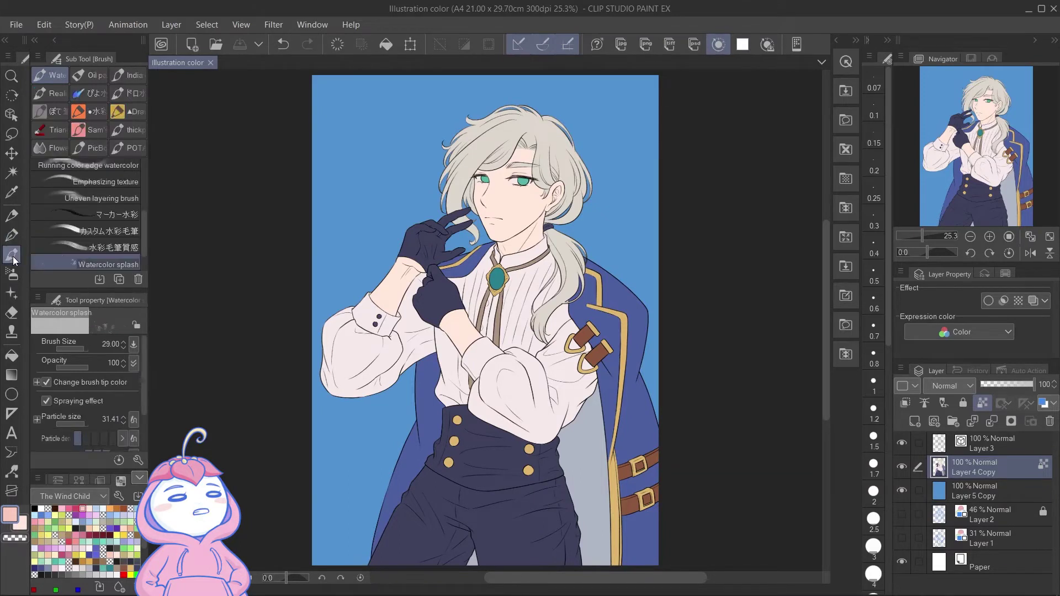
pyautogui.click(55, 96)
pyautogui.moveTo(143, 214); pyautogui.dragTo(144, 203)
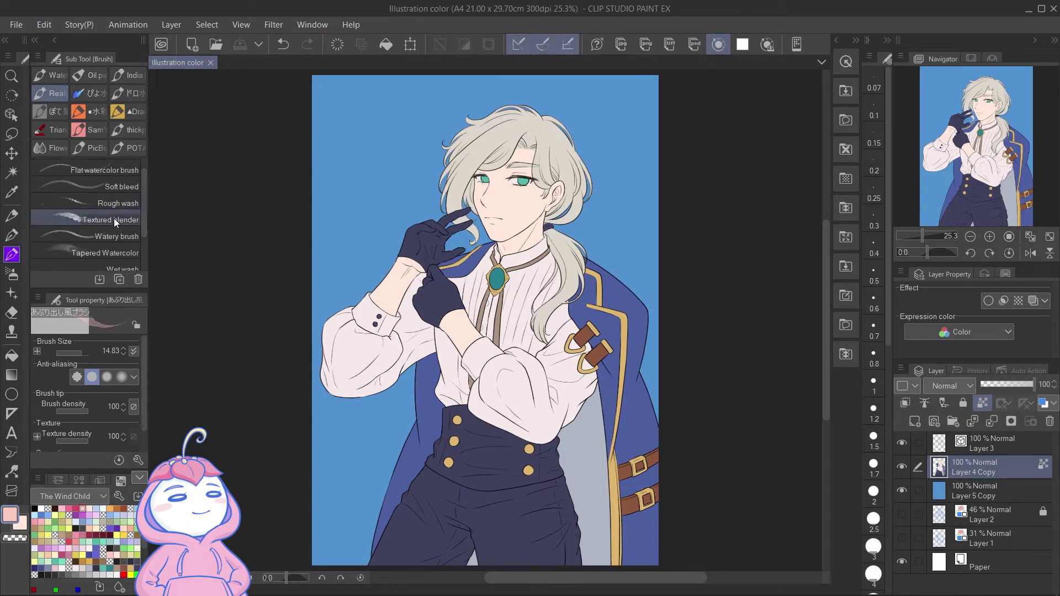
pyautogui.scroll(1, 143, 200)
pyautogui.click(120, 167)
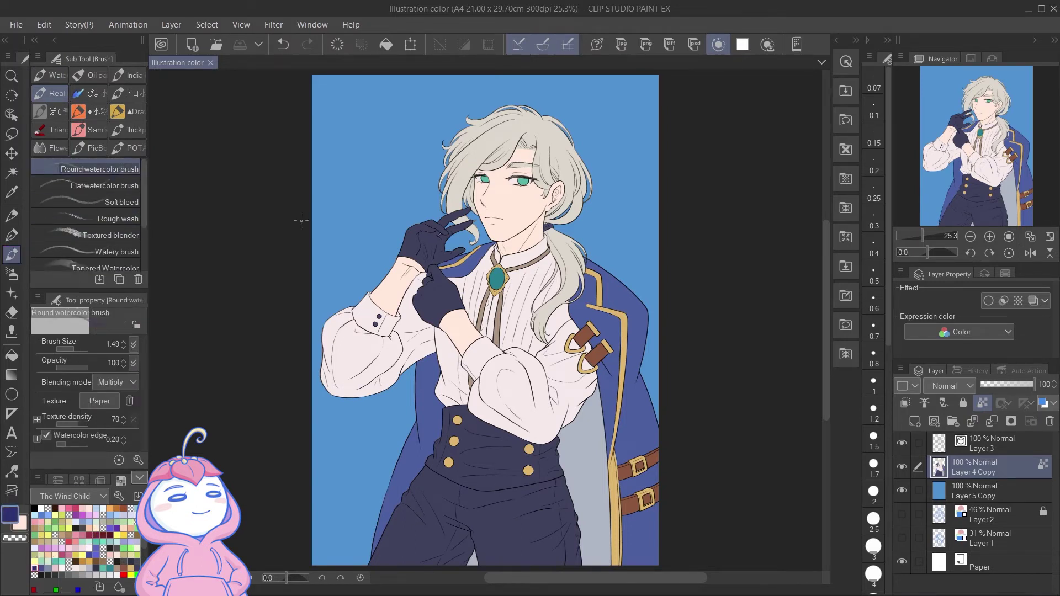
pyautogui.click(914, 421)
pyautogui.moveTo(334, 134)
pyautogui.mouseDown()
pyautogui.moveTo(390, 125)
pyautogui.moveTo(393, 178)
pyautogui.mouseUp()
pyautogui.moveTo(368, 135); pyautogui.dragTo(413, 179)
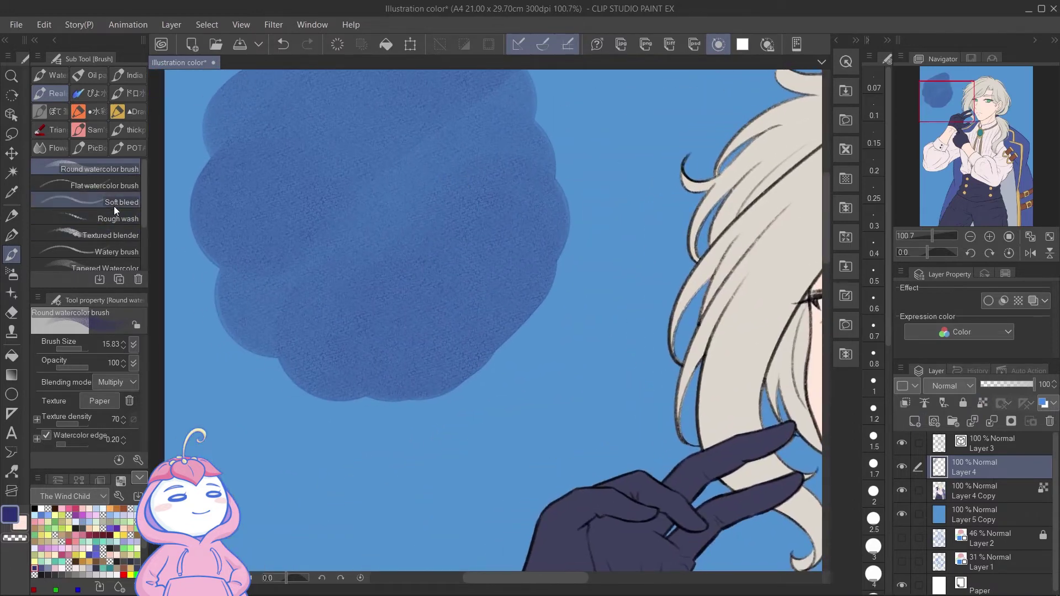
# - Paint a zigzag test stroke below the patch with the Flat watercolor brush
pyautogui.click(115, 187)
pyautogui.moveTo(257, 518)
pyautogui.mouseDown()
pyautogui.moveTo(347, 468)
pyautogui.moveTo(590, 422)
pyautogui.moveTo(580, 461)
pyautogui.mouseUp()
pyautogui.scroll(-5, 617, 298)
pyautogui.moveTo(632, 268); pyautogui.dragTo(562, 281)
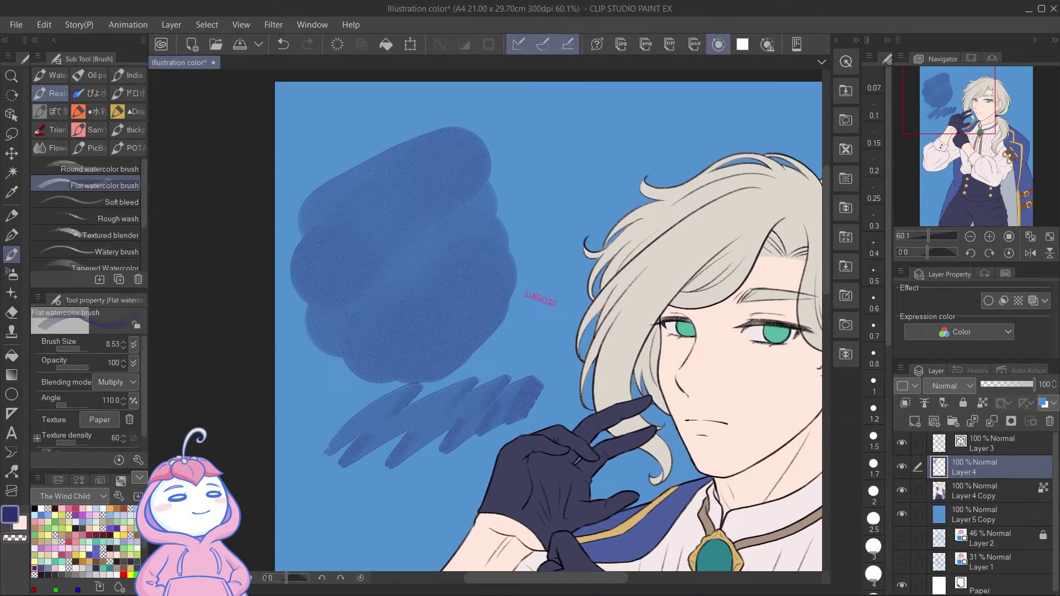
# - Clear the watercolor test strokes and paint a dark blue patch with the Dry Gouache brush
pyautogui.press('Delete')
pyautogui.click(94, 79)
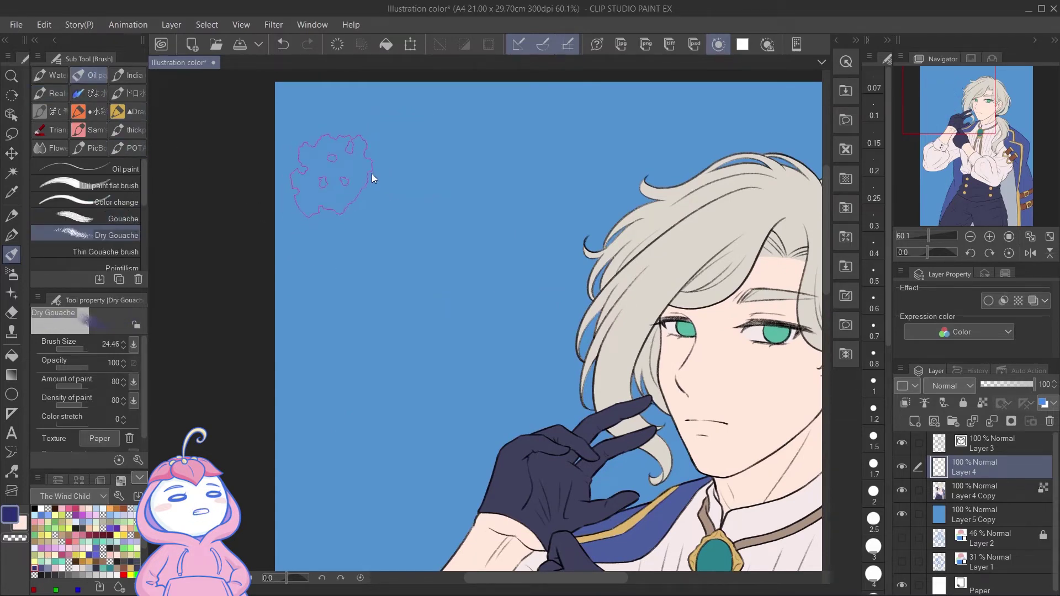
pyautogui.moveTo(329, 192)
pyautogui.mouseDown()
pyautogui.moveTo(496, 188)
pyautogui.moveTo(496, 221)
pyautogui.moveTo(525, 242)
pyautogui.mouseUp()
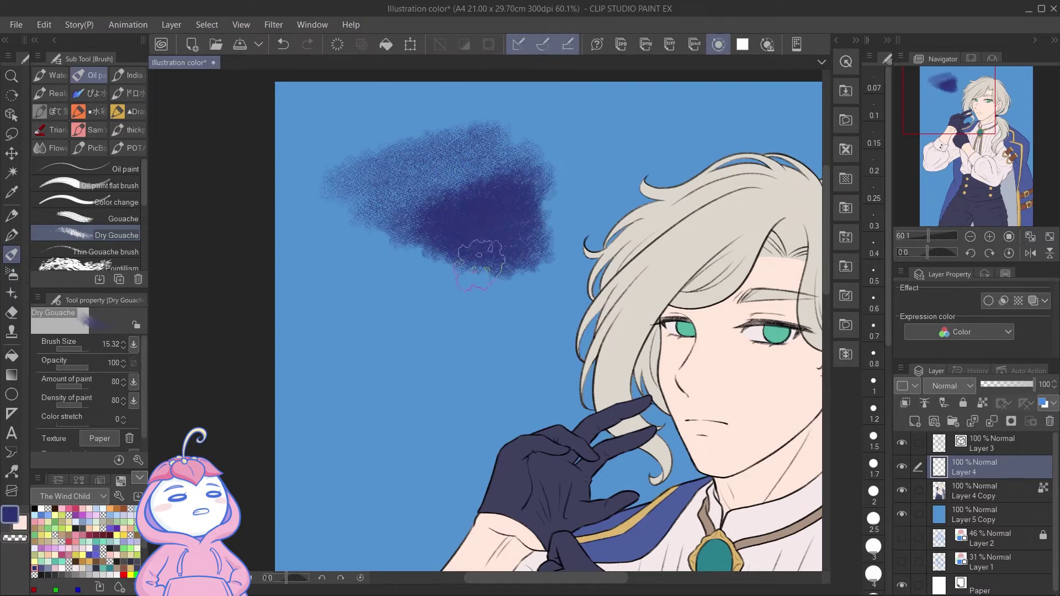
# - Paint a zigzag test patch below the gouache sample with the Oil paint flat brush
pyautogui.click(122, 188)
pyautogui.moveTo(320, 309)
pyautogui.mouseDown()
pyautogui.moveTo(402, 290)
pyautogui.moveTo(398, 311)
pyautogui.moveTo(431, 325)
pyautogui.moveTo(429, 380)
pyautogui.moveTo(462, 391)
pyautogui.moveTo(519, 391)
pyautogui.mouseUp()
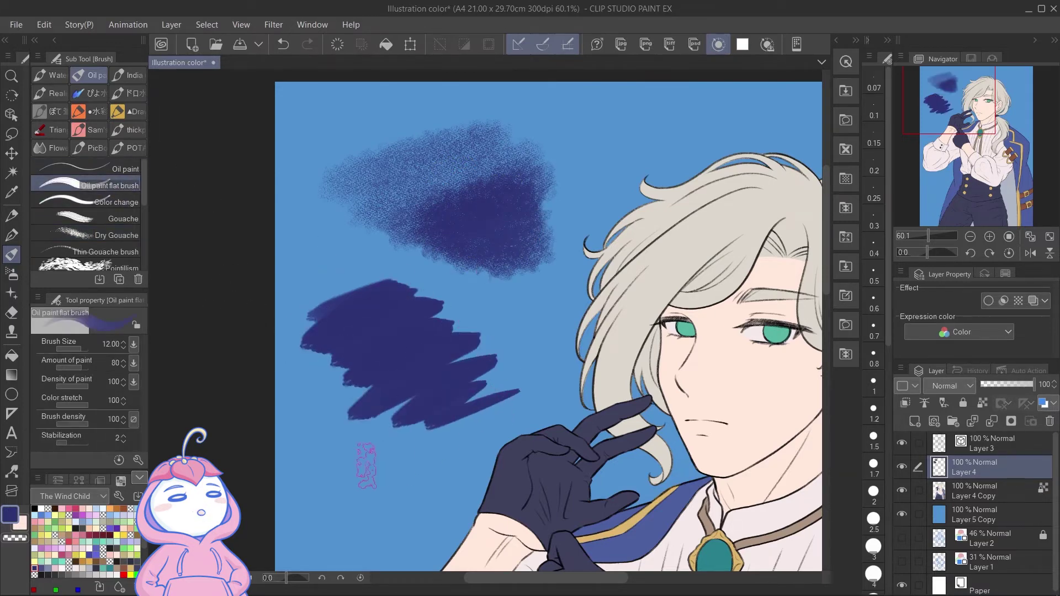
# - Paint a dark blue test patch below the oil paint flat brush sample with the Gouache brush
pyautogui.click(123, 218)
pyautogui.moveTo(308, 432)
pyautogui.mouseDown()
pyautogui.moveTo(323, 461)
pyautogui.moveTo(391, 473)
pyautogui.moveTo(403, 496)
pyautogui.mouseUp()
# - Duplicate the Dry Gouache brush as a new sub tool named "Dry Gouache texture"
pyautogui.click(101, 239)
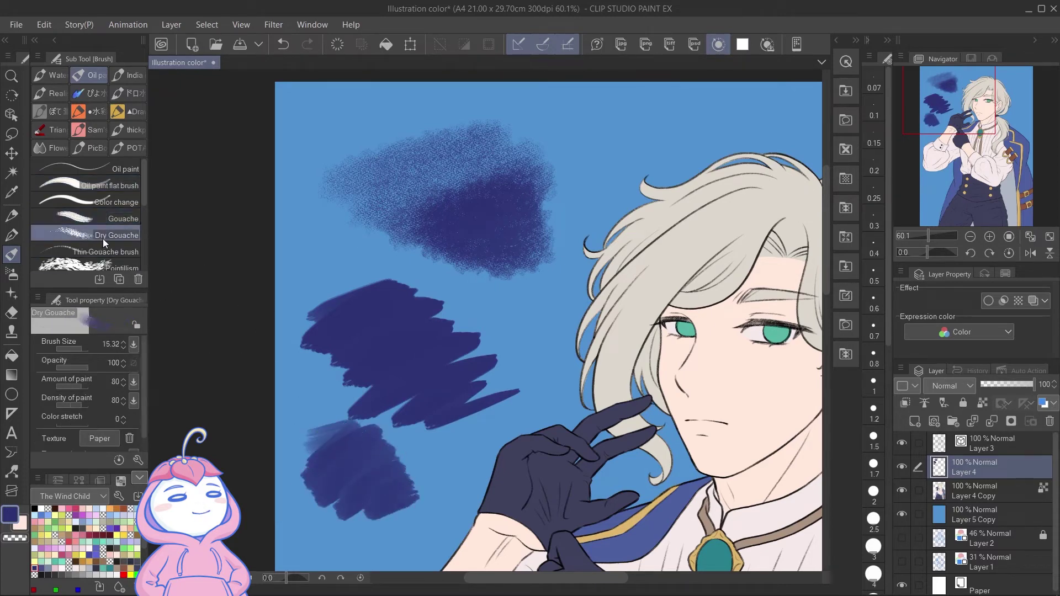
pyautogui.click(121, 281)
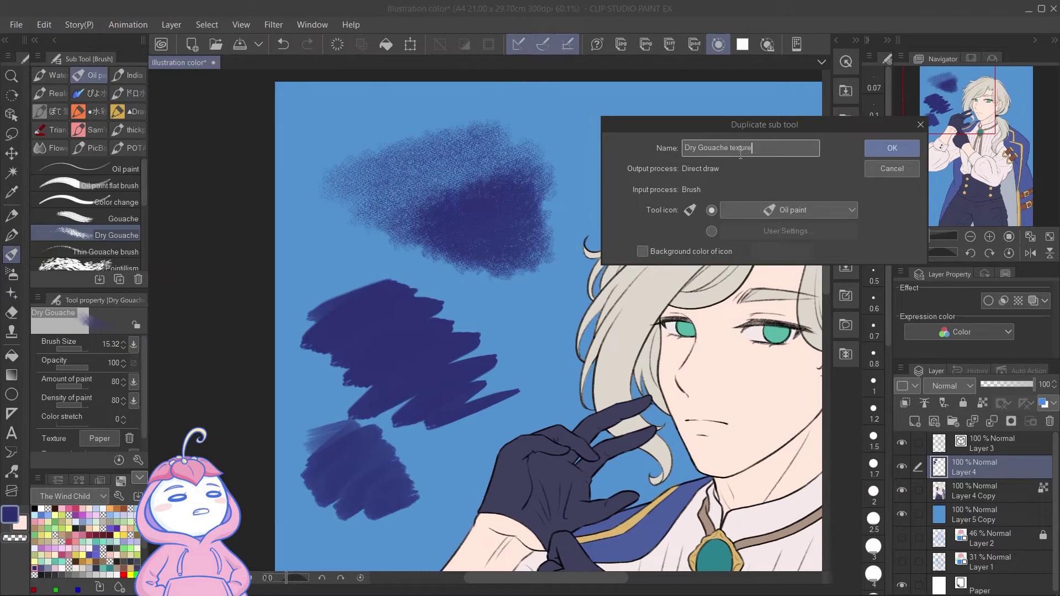
pyautogui.press('Return')
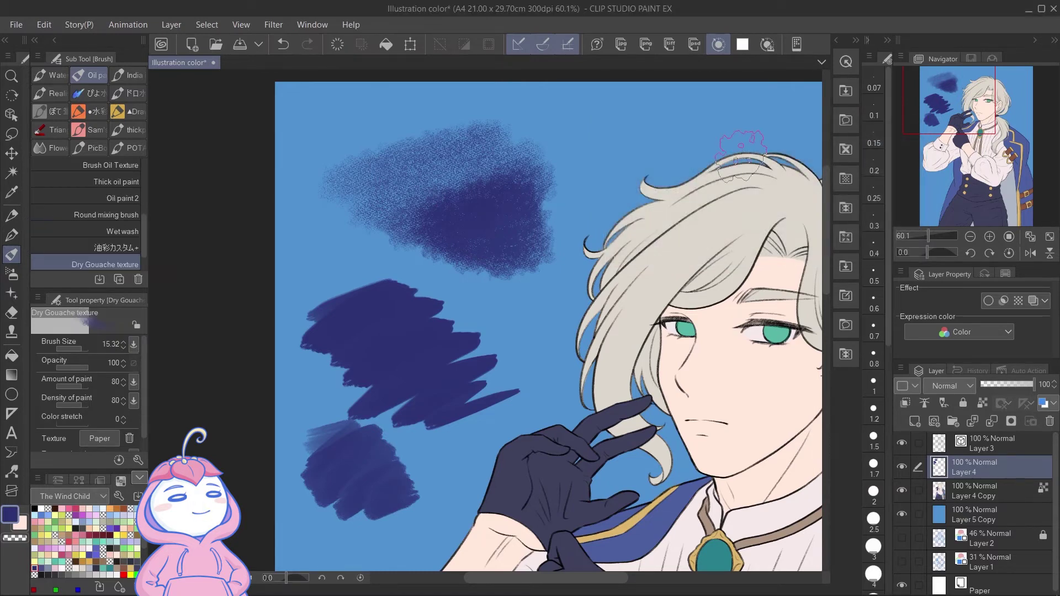
# - Search the paper texture materials for "texture" and set Canvas 02 as the duplicated brush's texture
pyautogui.click(111, 439)
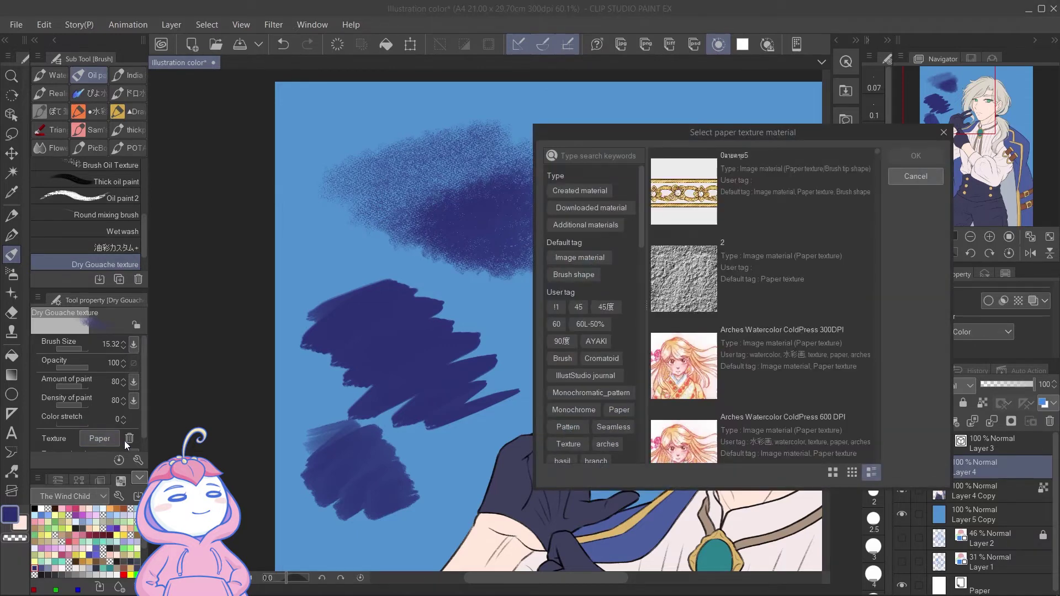
pyautogui.click(592, 155)
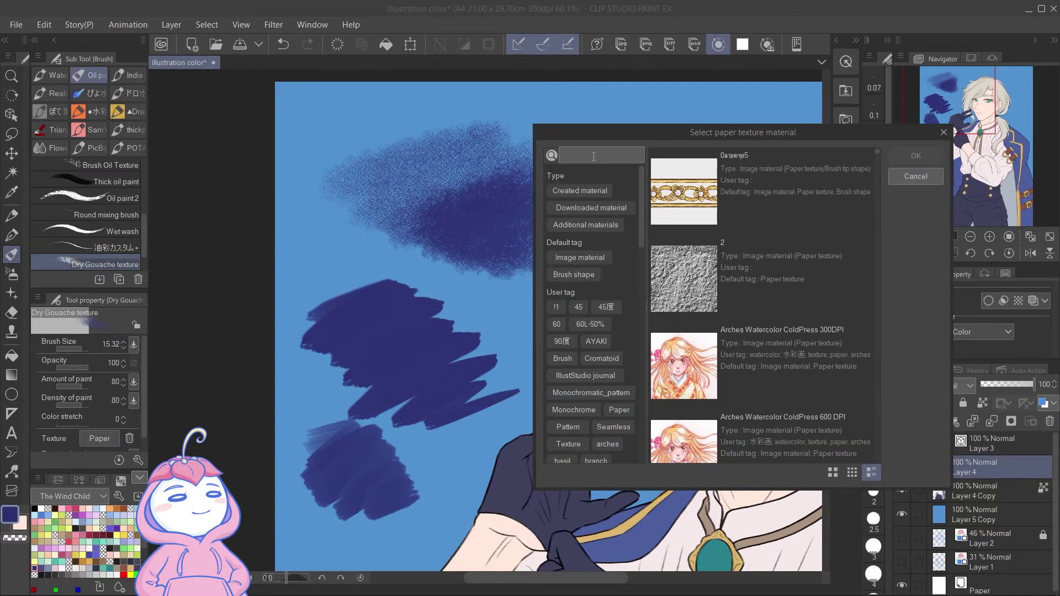
pyautogui.write('texture')
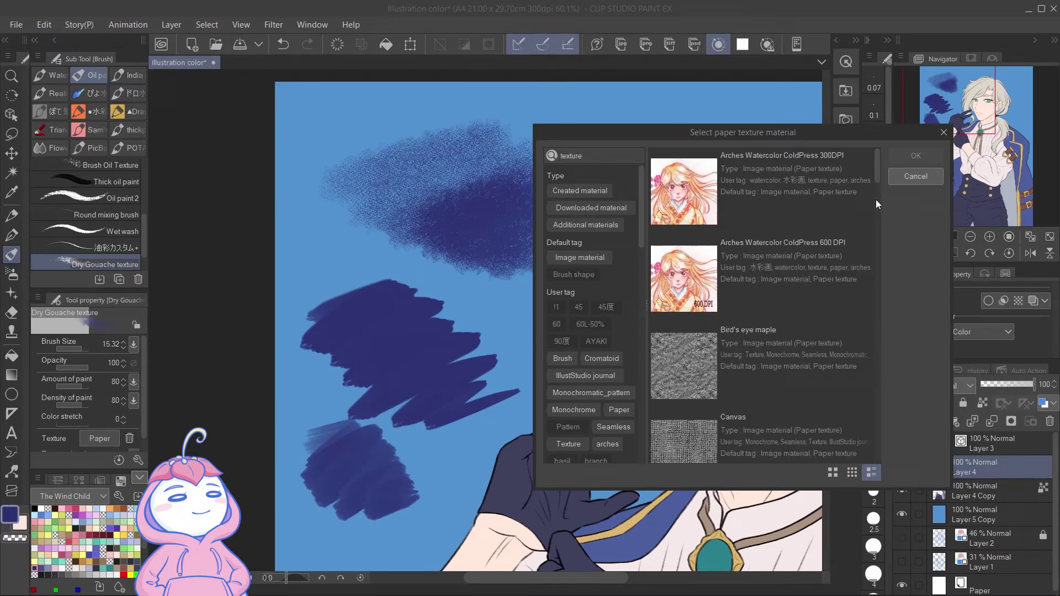
pyautogui.moveTo(875, 174); pyautogui.dragTo(876, 203)
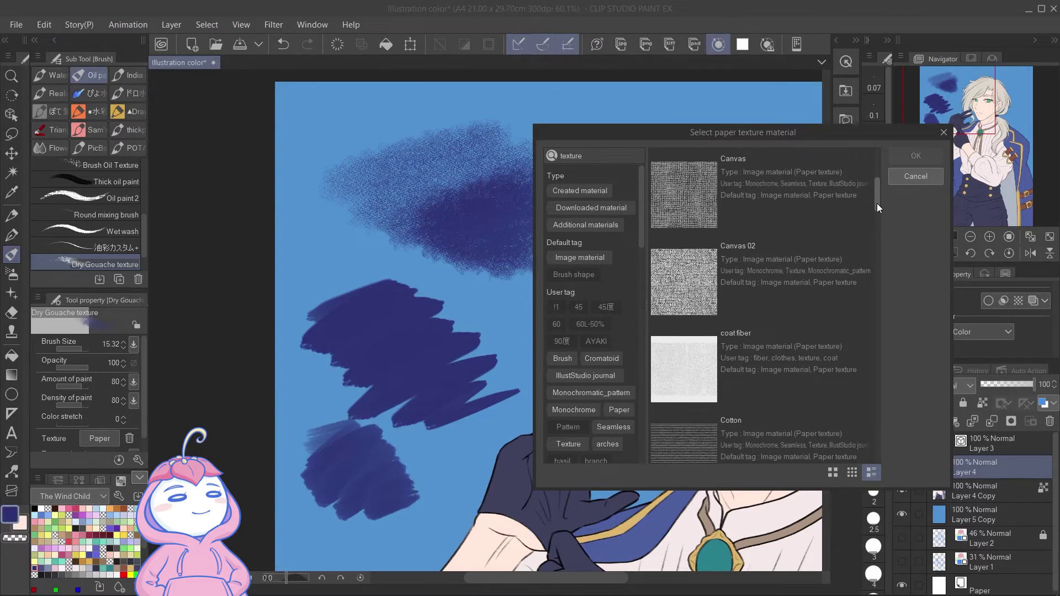
pyautogui.click(673, 287)
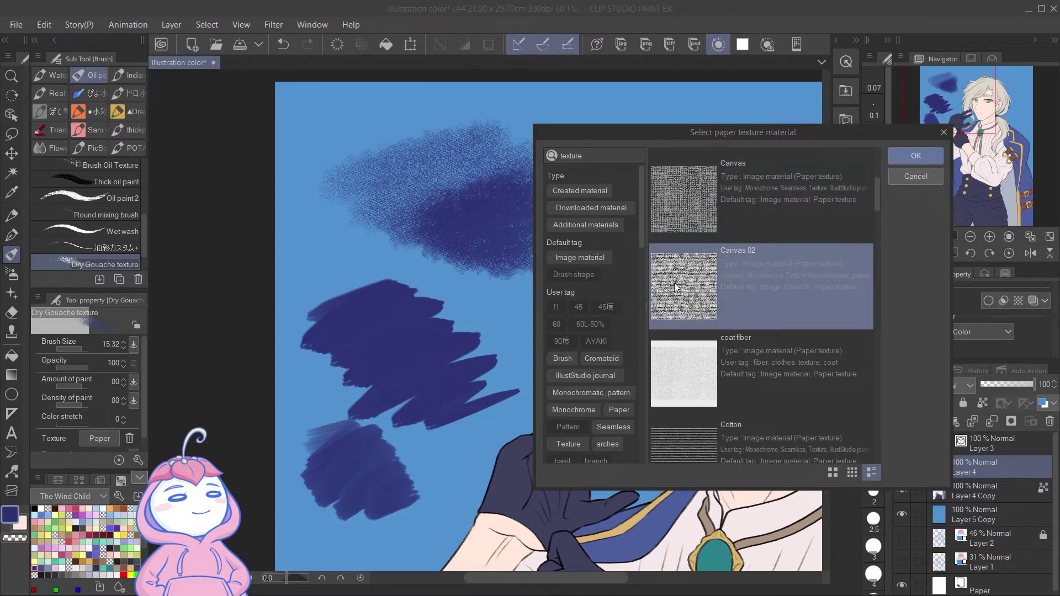
pyautogui.click(927, 159)
# - Paint a dark blue test patch above the character's hair with the Dry Gouache texture brush
pyautogui.moveTo(601, 132)
pyautogui.mouseDown()
pyautogui.moveTo(641, 124)
pyautogui.moveTo(718, 133)
pyautogui.mouseUp()
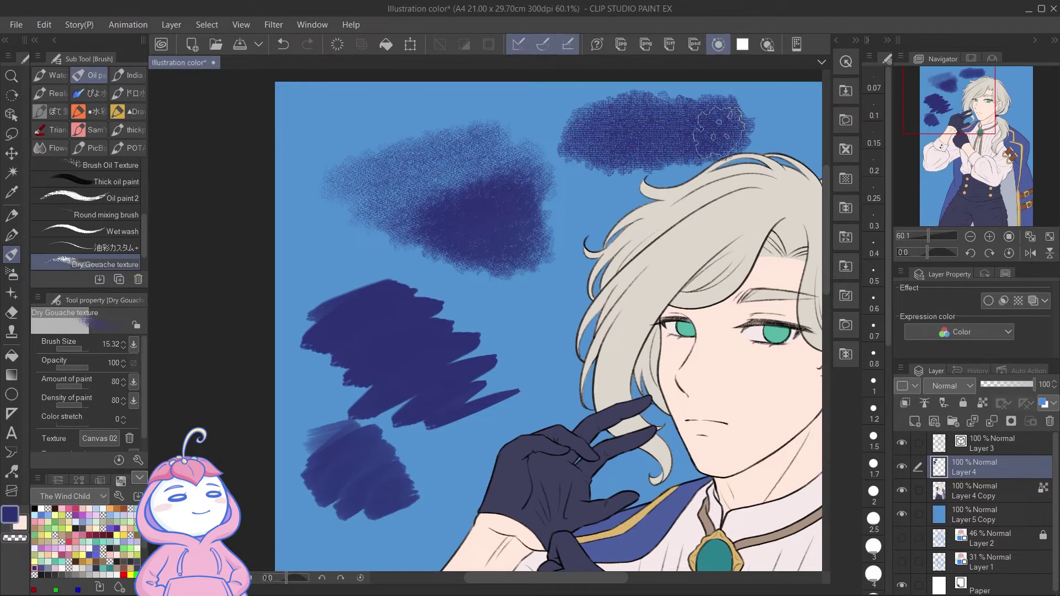
pyautogui.moveTo(583, 174)
pyautogui.mouseDown()
pyautogui.moveTo(603, 146)
pyautogui.moveTo(628, 164)
pyautogui.mouseUp()
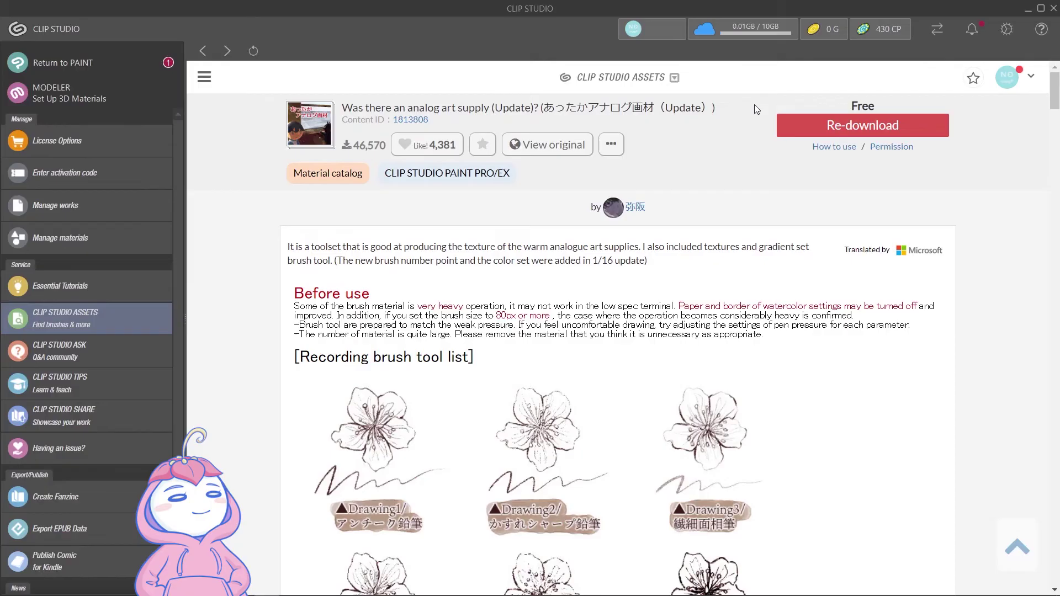
# - Review the brush samples, example art and textures of the "Was there an analog art supply (Update)?" set in Clip Studio Assets
pyautogui.scroll(-10, 922, 297)
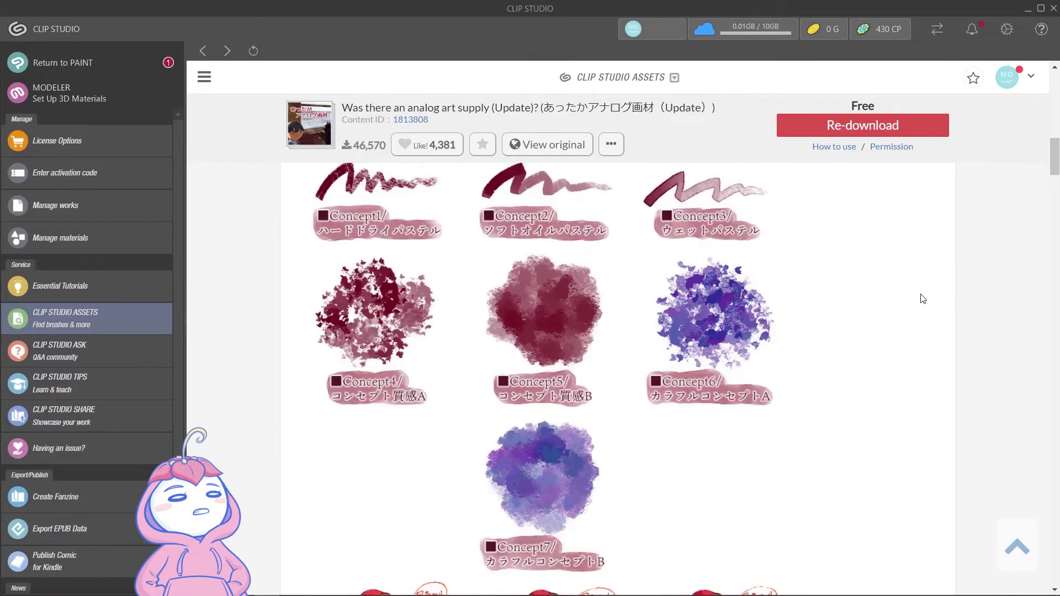
pyautogui.scroll(-10, 925, 303)
pyautogui.scroll(-10, 931, 317)
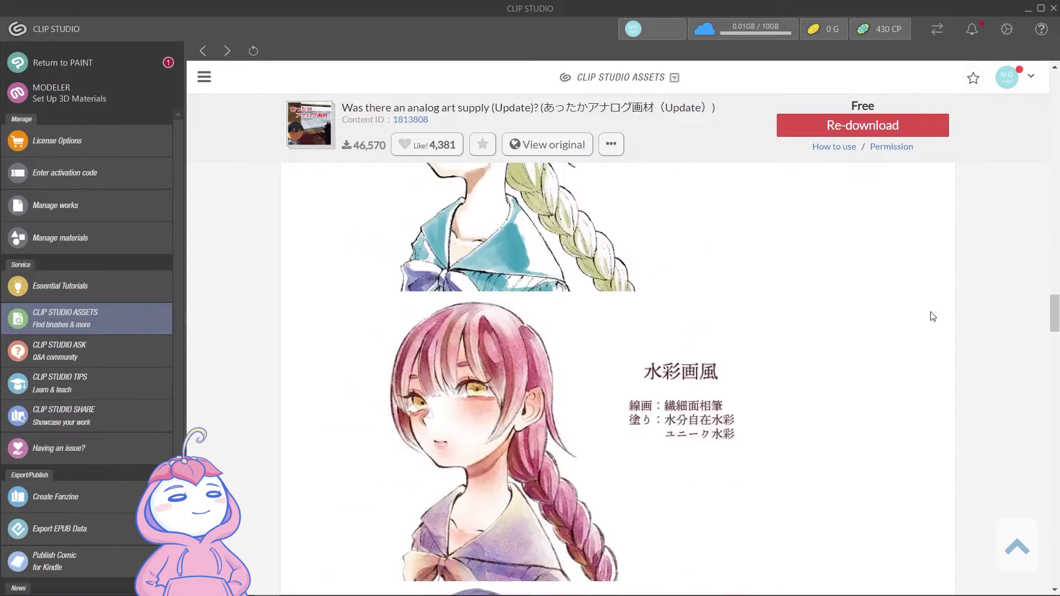
pyautogui.scroll(-10, 932, 316)
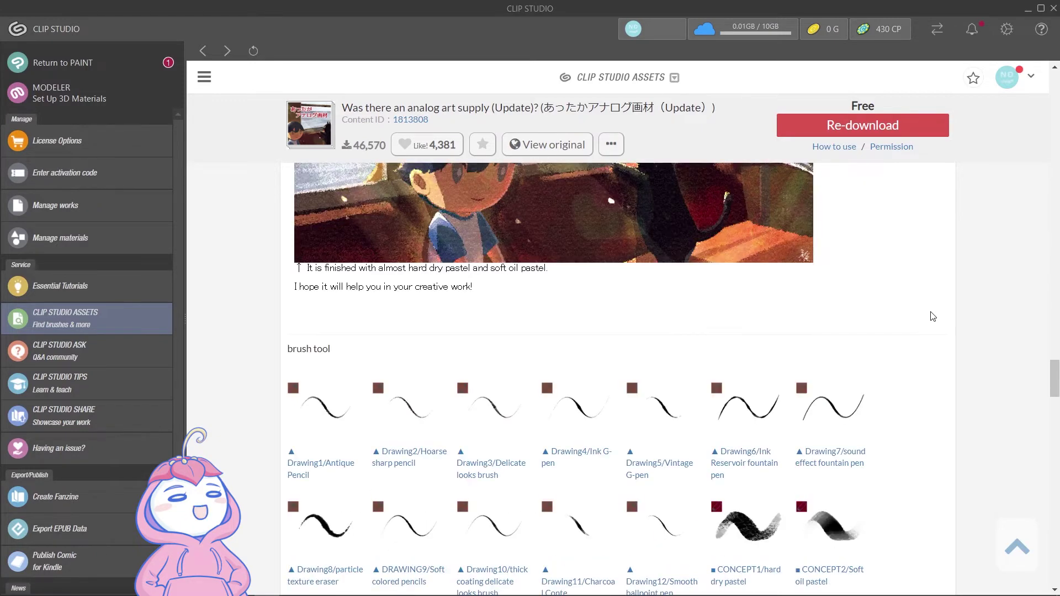
pyautogui.scroll(-10, 932, 316)
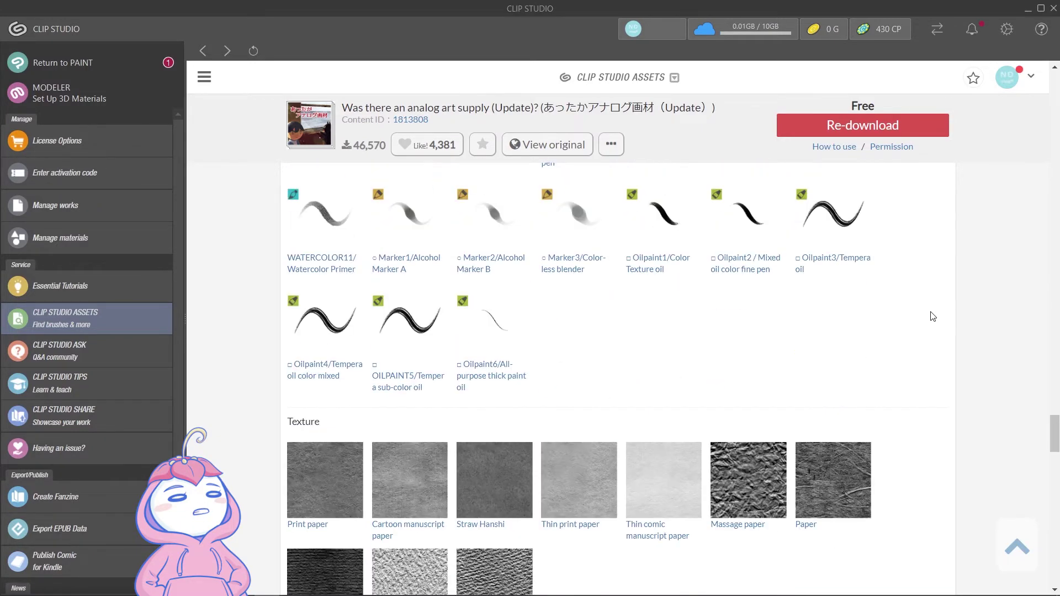
pyautogui.scroll(-5, 932, 316)
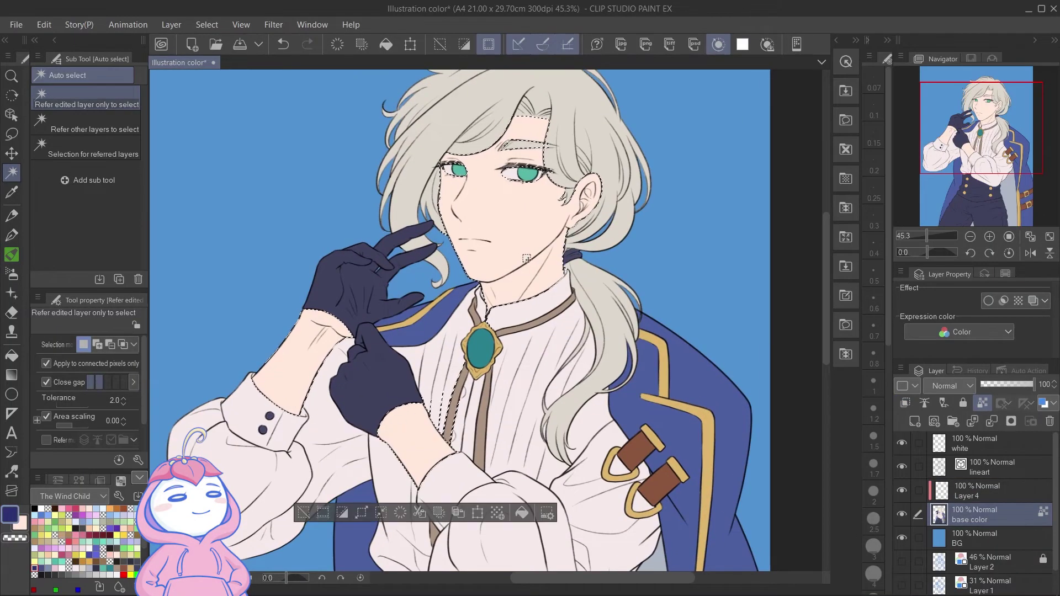
# - Undo the stray strokes on the base color and shade the selected face and neck skin on Layer 4 with the Acrylic3 dry gouache brush
pyautogui.press('F6')
pyautogui.click(525, 235)
pyautogui.scroll(4, 527, 282)
pyautogui.moveTo(468, 292)
pyautogui.mouseDown()
pyautogui.moveTo(522, 276)
pyautogui.moveTo(547, 245)
pyautogui.moveTo(528, 312)
pyautogui.mouseUp()
pyautogui.hotkey('ctrl', 'z')
pyautogui.hotkey('ctrl', 'z')
pyautogui.click(982, 491)
pyautogui.moveTo(445, 358)
pyautogui.mouseDown()
pyautogui.moveTo(480, 354)
pyautogui.moveTo(538, 316)
pyautogui.moveTo(516, 359)
pyautogui.mouseUp()
pyautogui.moveTo(561, 276); pyautogui.dragTo(530, 321)
pyautogui.moveTo(613, 192)
pyautogui.mouseDown()
pyautogui.moveTo(597, 229)
pyautogui.moveTo(579, 221)
pyautogui.moveTo(587, 253)
pyautogui.mouseUp()
# - Add finer pinkish shading around the nose and eyes on Layer 4 with a smaller Acrylic3 brush
pyautogui.press('[')
pyautogui.press('[')
pyautogui.press('[')
pyautogui.press('[')
pyautogui.moveTo(398, 282); pyautogui.dragTo(418, 299)
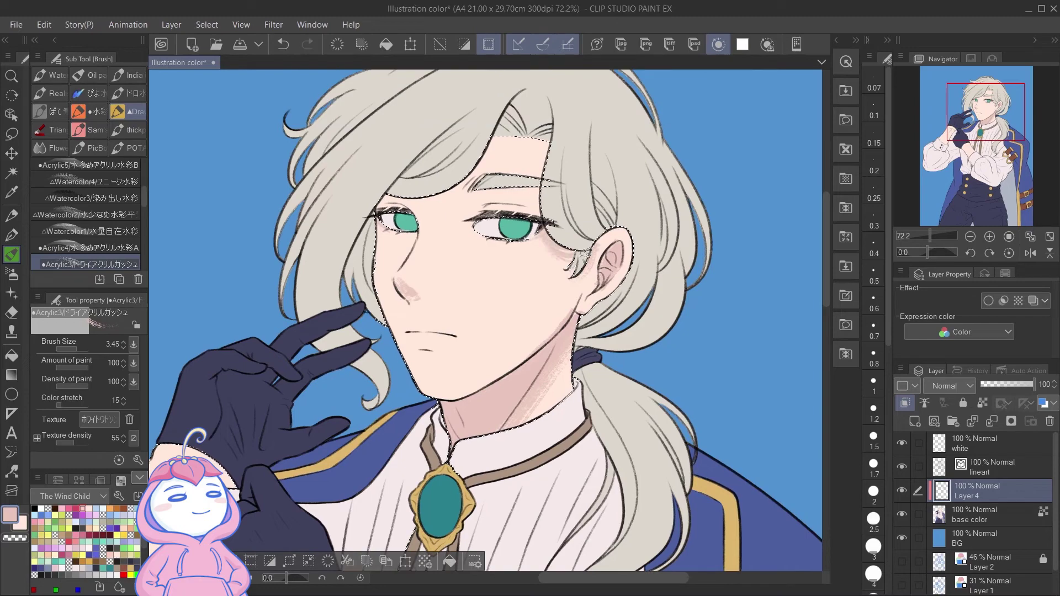
pyautogui.moveTo(383, 197); pyautogui.dragTo(427, 204)
pyautogui.press('[')
pyautogui.press('[')
pyautogui.press('[')
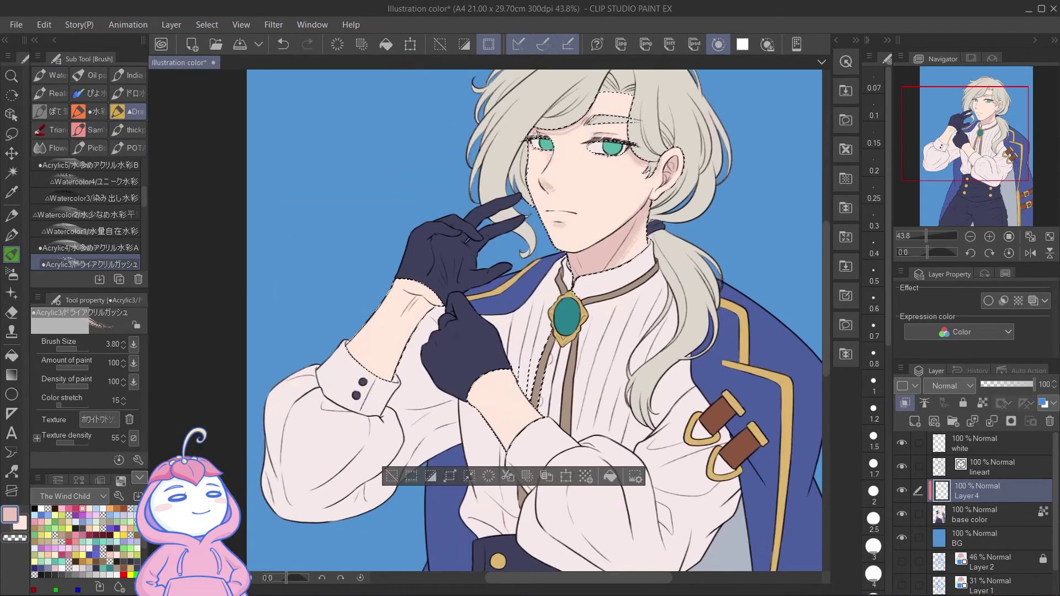
# - Shade the forearm skin between the gloves and shirt cuffs on Layer 4 with textured strokes
pyautogui.scroll(5, 504, 314)
pyautogui.moveTo(590, 410); pyautogui.dragTo(634, 383)
pyautogui.moveTo(661, 338); pyautogui.dragTo(635, 373)
pyautogui.moveTo(687, 296); pyautogui.dragTo(665, 317)
pyautogui.press(']')
pyautogui.press(']')
pyautogui.moveTo(585, 371)
pyautogui.mouseDown()
pyautogui.moveTo(609, 374)
pyautogui.moveTo(573, 280)
pyautogui.mouseUp()
# - Shade the larger clothing areas on Layer 4 with broad textured strokes of an enlarged brush
pyautogui.scroll(-4, 573, 280)
pyautogui.press(']')
pyautogui.press(']')
pyautogui.press(']')
pyautogui.moveTo(668, 177); pyautogui.dragTo(702, 203)
pyautogui.moveTo(647, 266)
pyautogui.mouseDown()
pyautogui.moveTo(690, 276)
pyautogui.moveTo(640, 530)
pyautogui.mouseUp()
pyautogui.scroll(-2, 662, 267)
pyautogui.moveTo(640, 530)
pyautogui.mouseDown()
pyautogui.moveTo(638, 331)
pyautogui.moveTo(610, 204)
pyautogui.mouseUp()
pyautogui.moveTo(627, 185); pyautogui.dragTo(617, 287)
pyautogui.moveTo(634, 72); pyautogui.dragTo(641, 280)
# - Undo the last broad stroke and add finer textured shading to the clothing folds with a smaller brush
pyautogui.scroll(2, 641, 279)
pyautogui.press('[')
pyautogui.press('[')
pyautogui.hotkey('ctrl', 'z')
pyautogui.moveTo(598, 170); pyautogui.dragTo(584, 157)
pyautogui.moveTo(603, 188); pyautogui.dragTo(615, 193)
pyautogui.moveTo(627, 222)
pyautogui.mouseDown()
pyautogui.moveTo(638, 216)
pyautogui.moveTo(659, 249)
pyautogui.mouseUp()
pyautogui.scroll(3, 580, 287)
pyautogui.press('[')
pyautogui.press('[')
pyautogui.moveTo(562, 254)
pyautogui.mouseDown()
pyautogui.moveTo(540, 326)
pyautogui.moveTo(624, 307)
pyautogui.mouseUp()
pyautogui.moveTo(555, 224); pyautogui.dragTo(464, 232)
pyautogui.moveTo(556, 260); pyautogui.dragTo(615, 298)
# - Continue the textured shading over the hair and outfit, undoing the misplaced stroke
pyautogui.scroll(-3, 615, 296)
pyautogui.moveTo(408, 475); pyautogui.dragTo(728, 165)
pyautogui.press(']')
pyautogui.press(']')
pyautogui.hotkey('ctrl', 'z')
pyautogui.scroll(4, 486, 221)
pyautogui.moveTo(517, 123); pyautogui.dragTo(488, 143)
pyautogui.moveTo(502, 243); pyautogui.dragTo(470, 267)
pyautogui.moveTo(472, 361); pyautogui.dragTo(438, 399)
pyautogui.scroll(-3, 463, 342)
pyautogui.moveTo(653, 262); pyautogui.dragTo(628, 281)
pyautogui.scroll(-3, 596, 331)
pyautogui.scroll(-3, 521, 180)
pyautogui.moveTo(522, 249); pyautogui.dragTo(496, 180)
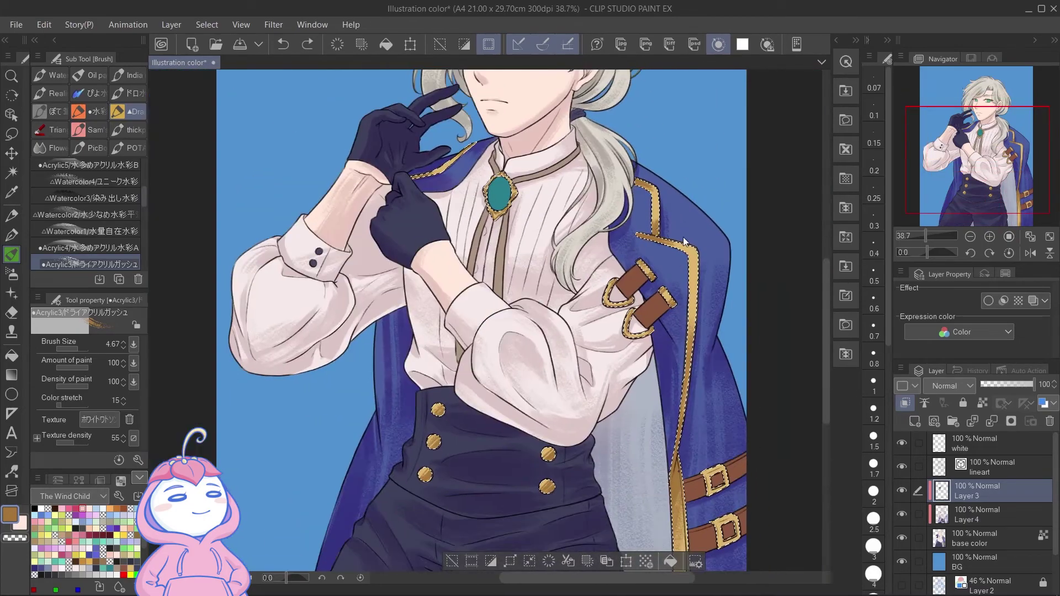
# - Brush darker golden brown shading onto the selected gold coat trim on Layer 3 with a larger brush
pyautogui.scroll(3, 676, 265)
pyautogui.press(']')
pyautogui.press(']')
pyautogui.moveTo(712, 408); pyautogui.dragTo(655, 260)
pyautogui.scroll(-2, 655, 260)
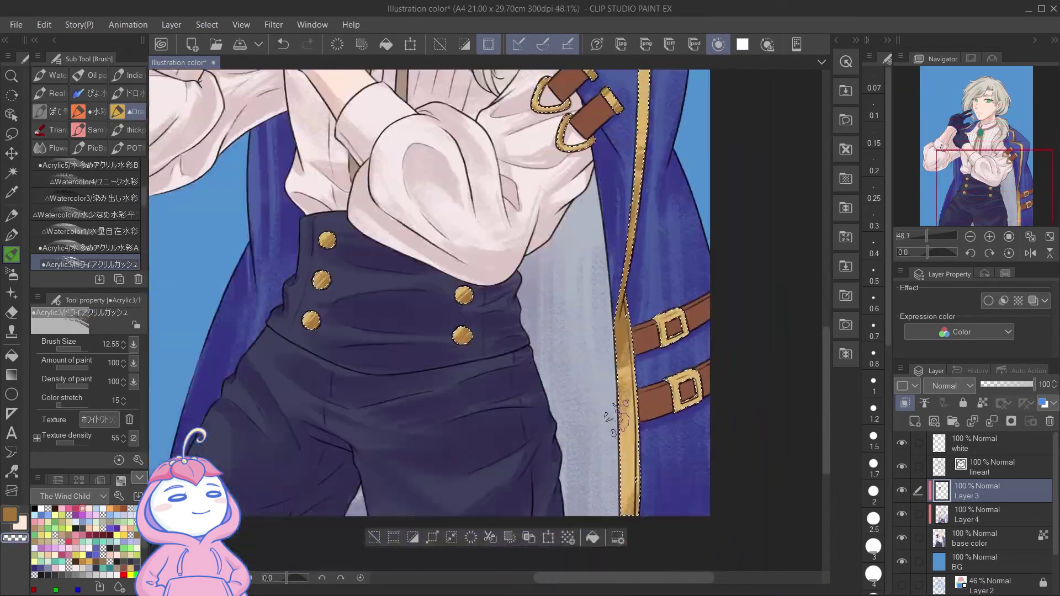
# - Add detailed golden brown strokes to the lower coat trim and belt buckles on Layer 3, and clear the selection
pyautogui.scroll(6, 635, 279)
pyautogui.moveTo(588, 266); pyautogui.dragTo(606, 356)
pyautogui.moveTo(594, 259)
pyautogui.mouseDown()
pyautogui.moveTo(670, 232)
pyautogui.moveTo(605, 251)
pyautogui.moveTo(616, 323)
pyautogui.mouseUp()
pyautogui.press(']')
pyautogui.press(']')
pyautogui.moveTo(690, 428); pyautogui.dragTo(639, 276)
pyautogui.moveTo(595, 331); pyautogui.dragTo(605, 381)
pyautogui.moveTo(571, 317)
pyautogui.mouseDown()
pyautogui.moveTo(663, 287)
pyautogui.moveTo(599, 367)
pyautogui.mouseUp()
pyautogui.press('[')
pyautogui.press('[')
pyautogui.press(']')
pyautogui.moveTo(677, 347); pyautogui.dragTo(665, 396)
pyautogui.hotkey('ctrl', 'd')
# - Select the brown belt straps on the base color layer and prepare the Acrylic3 brush with dark brown on Layer 4
pyautogui.scroll(-2, 672, 209)
pyautogui.scroll(-2, 631, 282)
pyautogui.press('w')
pyautogui.click(974, 538)
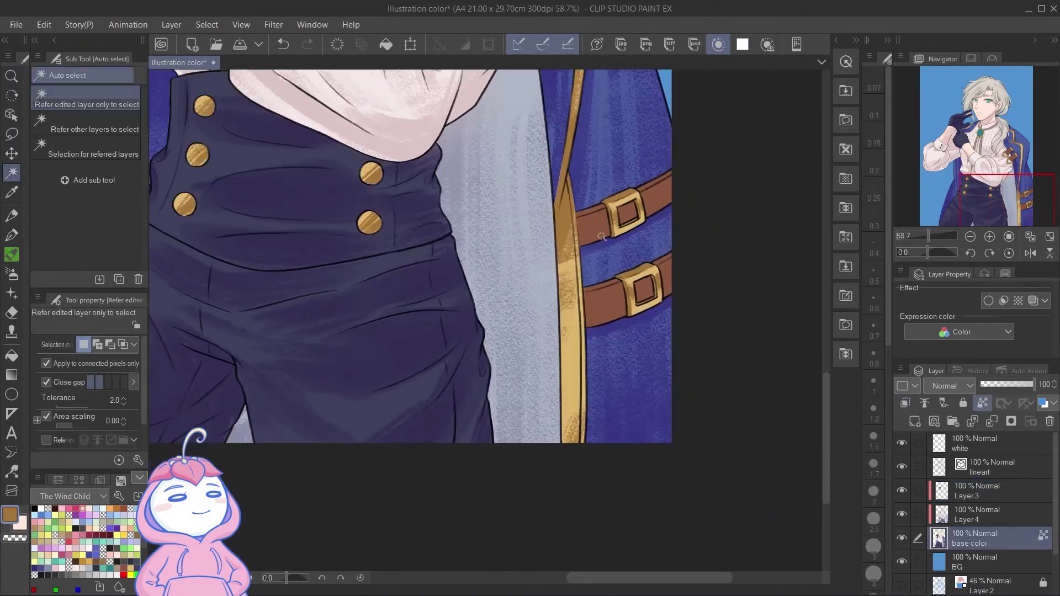
pyautogui.click(585, 306)
pyautogui.click(999, 515)
pyautogui.press('b')
pyautogui.click(594, 228)
pyautogui.scroll(3, 611, 293)
# - Shade the two belt straps at the coat's lower edge with dark brown textured strokes on Layer 4
pyautogui.moveTo(552, 287); pyautogui.dragTo(626, 266)
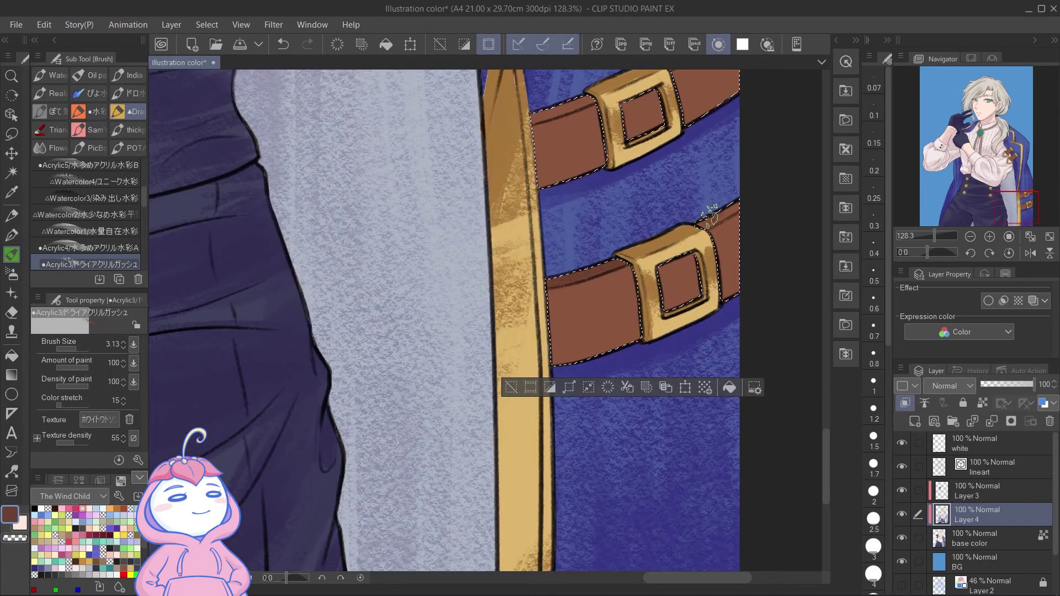
pyautogui.moveTo(701, 229); pyautogui.dragTo(737, 210)
pyautogui.moveTo(662, 271); pyautogui.dragTo(696, 258)
pyautogui.moveTo(558, 279); pyautogui.dragTo(571, 386)
pyautogui.moveTo(572, 310); pyautogui.dragTo(577, 420)
pyautogui.moveTo(547, 226); pyautogui.dragTo(558, 331)
pyautogui.press('[')
pyautogui.press('[')
pyautogui.moveTo(595, 212)
pyautogui.mouseDown()
pyautogui.moveTo(540, 228)
pyautogui.moveTo(568, 223)
pyautogui.mouseUp()
pyautogui.moveTo(629, 218); pyautogui.dragTo(745, 142)
pyautogui.moveTo(650, 171); pyautogui.dragTo(773, 563)
# - Select the two brown straps by the upper sleeve on the base color layer and shade them dark brown on Layer 4
pyautogui.press('w')
pyautogui.click(974, 538)
pyautogui.click(571, 353)
pyautogui.keyDown('shift'); pyautogui.click(511, 265); pyautogui.keyUp('shift')
pyautogui.click(977, 514)
pyautogui.press('b')
pyautogui.moveTo(463, 270); pyautogui.dragTo(494, 311)
pyautogui.moveTo(594, 304); pyautogui.dragTo(624, 348)
pyautogui.moveTo(517, 365); pyautogui.dragTo(559, 408)
pyautogui.moveTo(519, 209); pyautogui.dragTo(553, 254)
pyautogui.moveTo(474, 252)
pyautogui.mouseDown()
pyautogui.moveTo(511, 290)
pyautogui.moveTo(509, 238)
pyautogui.mouseUp()
pyautogui.scroll(-2, 545, 314)
pyautogui.moveTo(560, 395); pyautogui.dragTo(593, 426)
# - Select all segments of the brown neck ribbon on the base color layer and make Layer 3 active
pyautogui.scroll(-4, 586, 332)
pyautogui.press('w')
pyautogui.click(974, 538)
pyautogui.click(459, 269)
pyautogui.keyDown('shift'); pyautogui.click(478, 152); pyautogui.keyUp('shift')
pyautogui.moveTo(519, 126); pyautogui.dragTo(498, 289)
pyautogui.keyDown('shift'); pyautogui.click(530, 237); pyautogui.keyUp('shift')
pyautogui.click(984, 506)
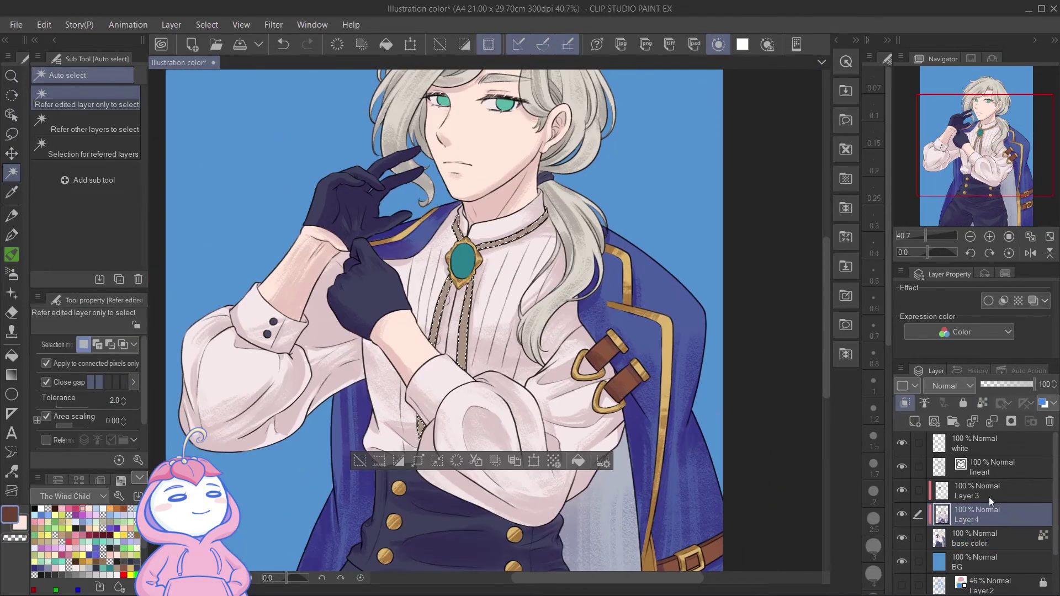
pyautogui.click(982, 491)
# - Shade the brown neck ribbon with textured strokes on Layer 3, clear the selection and return to Layer 4
pyautogui.press('b')
pyautogui.scroll(3, 507, 300)
pyautogui.moveTo(458, 422); pyautogui.dragTo(463, 375)
pyautogui.moveTo(436, 270); pyautogui.dragTo(417, 326)
pyautogui.moveTo(484, 219); pyautogui.dragTo(510, 210)
pyautogui.scroll(4, 535, 152)
pyautogui.moveTo(368, 157); pyautogui.dragTo(384, 232)
pyautogui.moveTo(442, 307); pyautogui.dragTo(530, 265)
pyautogui.moveTo(472, 287); pyautogui.dragTo(555, 262)
pyautogui.scroll(-2, 561, 320)
pyautogui.hotkey('ctrl', 'd')
pyautogui.click(977, 515)
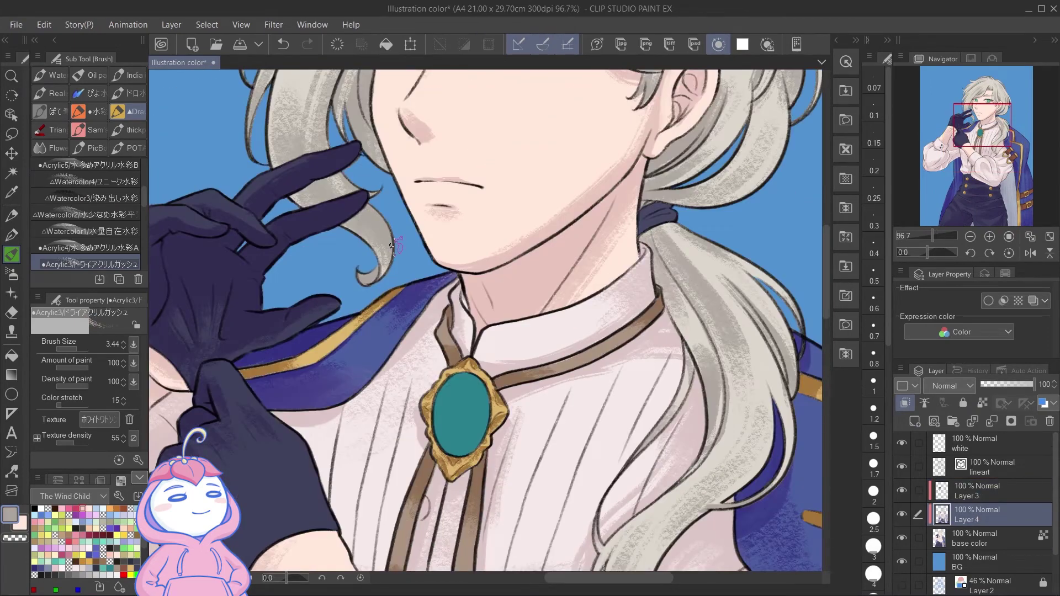
# - Add grey textured shading strokes to the hair locks beside the face on Layer 4
pyautogui.moveTo(441, 221); pyautogui.dragTo(419, 372)
pyautogui.moveTo(497, 210); pyautogui.dragTo(492, 254)
pyautogui.scroll(1, 519, 221)
pyautogui.scroll(-2, 627, 230)
# - Create a new layer above Layer 3, set its blending mode to Multiply and clip it to the layer below
pyautogui.click(977, 491)
pyautogui.click(915, 421)
pyautogui.click(950, 385)
pyautogui.click(945, 38)
pyautogui.click(904, 404)
# - Choose a pale mauve color and shade the whites of both eyes with a small textured brush on the Multiply layer
pyautogui.press('F6')
pyautogui.click(508, 211)
pyautogui.scroll(4, 405, 242)
pyautogui.press('[')
pyautogui.press('[')
pyautogui.moveTo(382, 237); pyautogui.dragTo(439, 242)
pyautogui.moveTo(588, 245); pyautogui.dragTo(673, 255)
pyautogui.scroll(-5, 656, 279)
pyautogui.scroll(4, 525, 381)
# - Shade the teal brooch gem with mauve textured strokes on the Multiply layer
pyautogui.moveTo(572, 497)
pyautogui.mouseDown()
pyautogui.moveTo(524, 381)
pyautogui.moveTo(517, 392)
pyautogui.moveTo(543, 409)
pyautogui.mouseUp()
pyautogui.press(']')
pyautogui.press(']')
pyautogui.press('[')
pyautogui.moveTo(537, 338); pyautogui.dragTo(554, 398)
pyautogui.moveTo(552, 331); pyautogui.dragTo(468, 445)
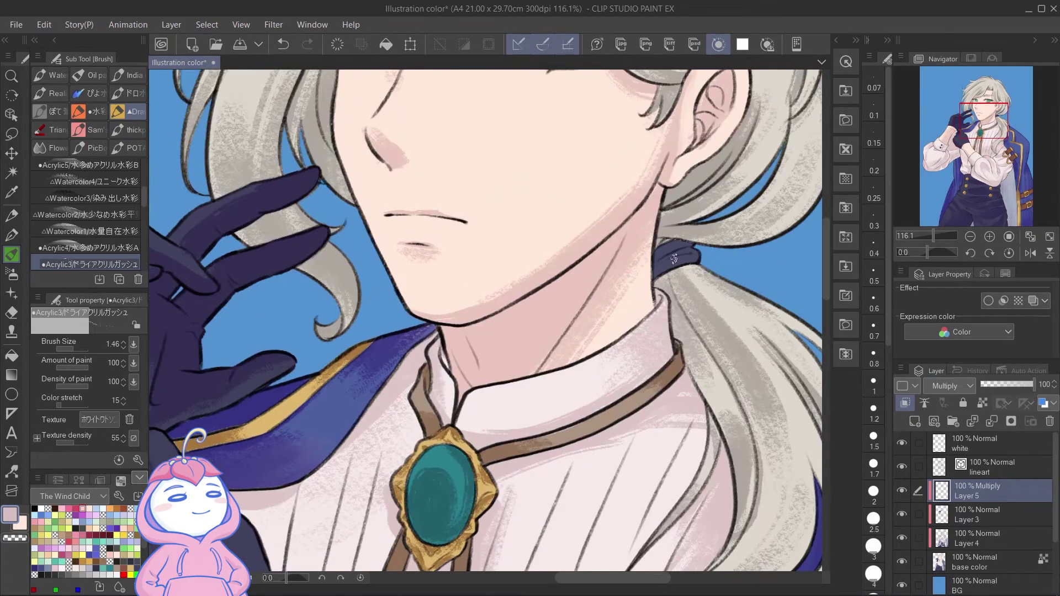
# - Make Layer 4 active, derive a darker teal from the eye color and shade both irises with textured strokes
pyautogui.click(977, 539)
pyautogui.keyDown('alt'); pyautogui.click(258, 254); pyautogui.keyUp('alt')
pyautogui.scroll(-2, 657, 252)
pyautogui.moveTo(635, 221); pyautogui.dragTo(650, 306)
pyautogui.keyDown('alt'); pyautogui.click(586, 161); pyautogui.keyUp('alt')
pyautogui.press('F6')
pyautogui.click(595, 165)
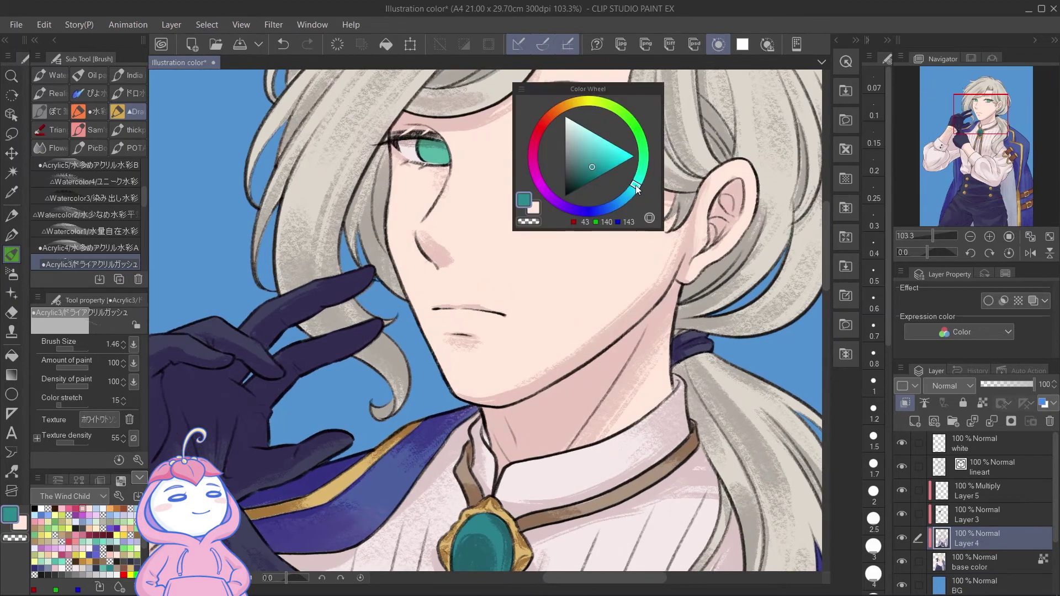
pyautogui.scroll(4, 563, 177)
pyautogui.moveTo(591, 150); pyautogui.dragTo(587, 167)
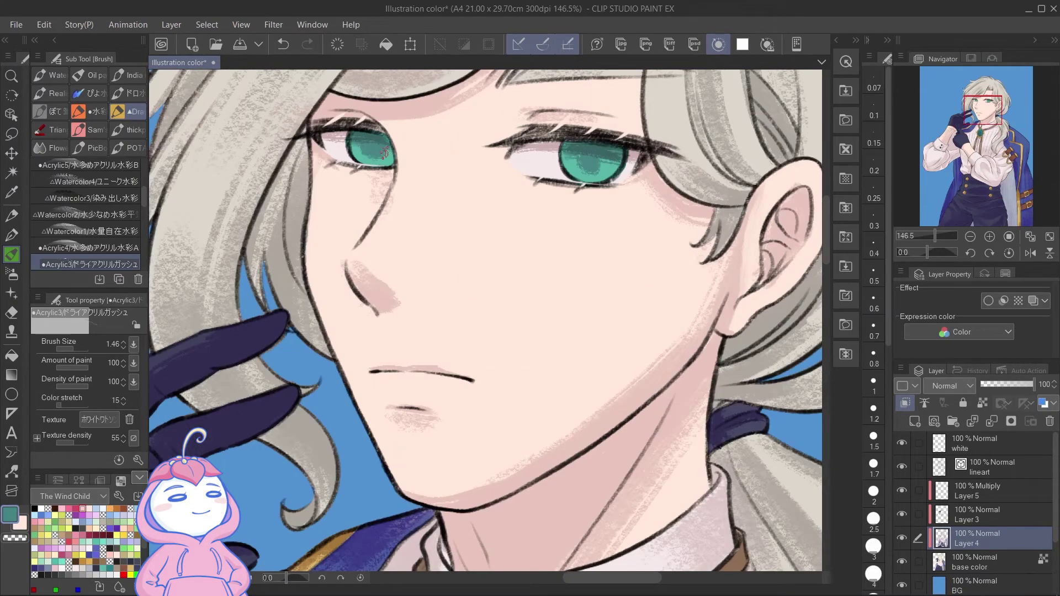
pyautogui.scroll(-4, 537, 322)
# - Draw fine white highlights on the eyes and hair with the G-pen on the white layer
pyautogui.click(975, 444)
pyautogui.press('p')
pyautogui.scroll(-12, 588, 243)
pyautogui.scroll(2, 597, 265)
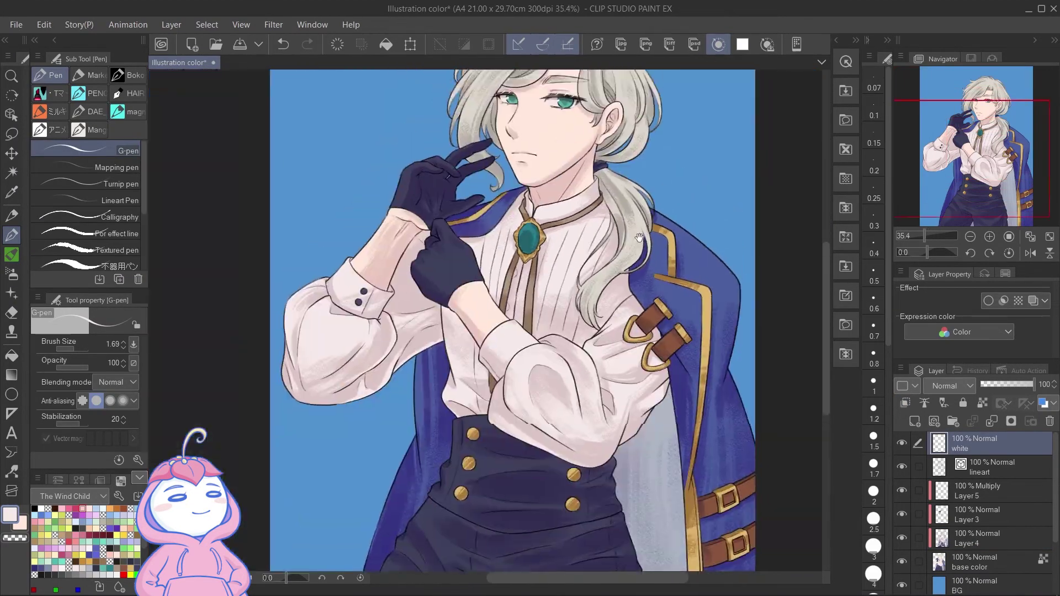
pyautogui.moveTo(552, 265); pyautogui.dragTo(536, 375)
# - Create a new layer above Layer 5, clip it to the layer below and set its blending mode to Glow dodge
pyautogui.click(977, 490)
pyautogui.click(914, 421)
pyautogui.click(905, 403)
pyautogui.click(951, 386)
pyautogui.click(946, 132)
# - Brighten both irises with teal textured gouache strokes on the Glow dodge layer
pyautogui.press('b')
pyautogui.scroll(5, 636, 230)
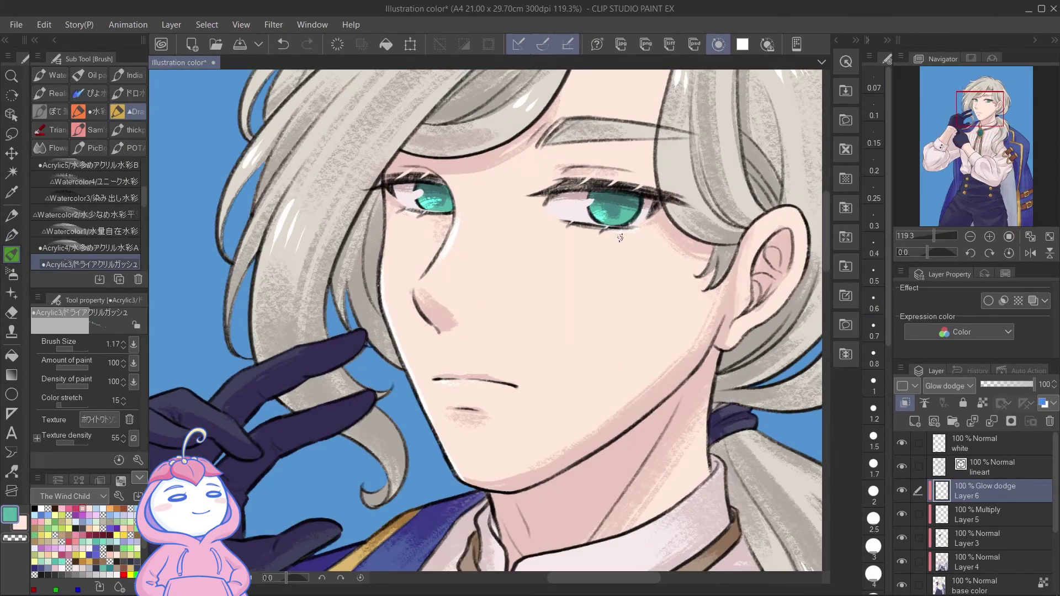
pyautogui.scroll(-6, 620, 238)
pyautogui.scroll(4, 620, 237)
pyautogui.moveTo(603, 212); pyautogui.dragTo(615, 212)
# - Sample the brooch gem's teal and paint glowing highlights along the gem's edges on Layer 6
pyautogui.moveTo(552, 353); pyautogui.dragTo(531, 309)
pyautogui.moveTo(514, 497)
pyautogui.mouseDown()
pyautogui.moveTo(516, 276)
pyautogui.moveTo(476, 313)
pyautogui.mouseUp()
pyautogui.keyDown('alt'); pyautogui.click(499, 306); pyautogui.keyUp('alt')
pyautogui.scroll(1, 500, 306)
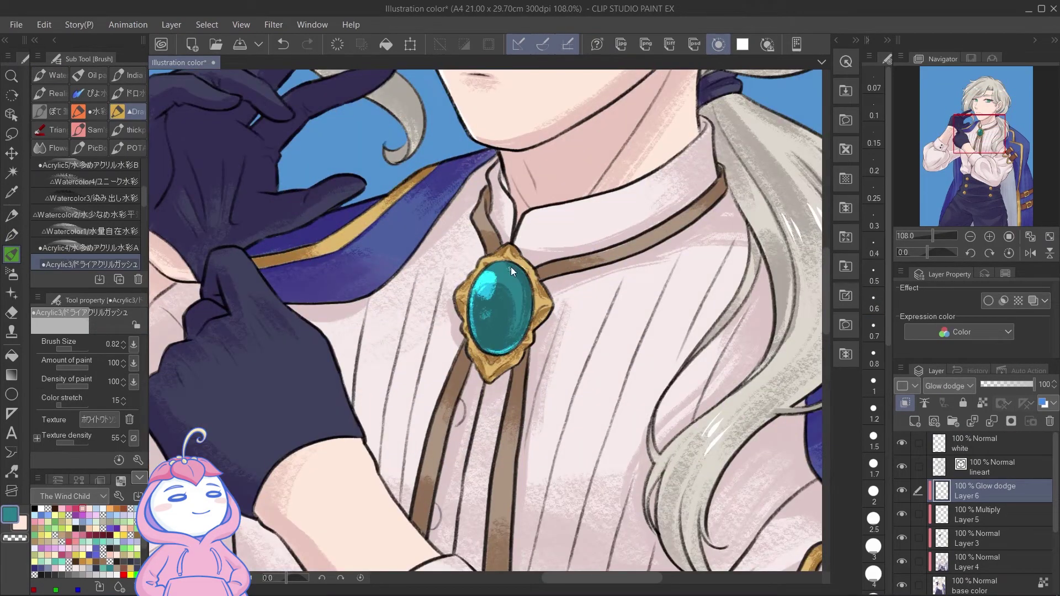
pyautogui.scroll(1, 511, 260)
pyautogui.moveTo(386, 310); pyautogui.dragTo(583, 261)
# - Sample the gold color and add glowing highlights to the coat collar's trim and the brooch frame
pyautogui.keyDown('alt'); pyautogui.click(480, 196); pyautogui.keyUp('alt')
pyautogui.moveTo(504, 182); pyautogui.dragTo(394, 215)
pyautogui.moveTo(573, 136); pyautogui.dragTo(518, 179)
pyautogui.scroll(-1, 607, 221)
pyautogui.moveTo(690, 265); pyautogui.dragTo(548, 254)
pyautogui.moveTo(525, 196)
pyautogui.mouseDown()
pyautogui.moveTo(542, 192)
pyautogui.moveTo(596, 258)
pyautogui.mouseUp()
pyautogui.moveTo(538, 332); pyautogui.dragTo(537, 317)
# - Sample the neck ribbon's brown and add textured highlights along the ribbon on Layer 6
pyautogui.keyDown('alt'); pyautogui.click(477, 353); pyautogui.keyUp('alt')
pyautogui.moveTo(489, 305); pyautogui.dragTo(467, 353)
pyautogui.moveTo(530, 381); pyautogui.dragTo(481, 273)
pyautogui.moveTo(503, 238); pyautogui.dragTo(474, 404)
pyautogui.moveTo(544, 243); pyautogui.dragTo(682, 199)
pyautogui.scroll(-3, 535, 202)
# - Sample the skin color and add textured highlights to the bare forearms on Layer 6
pyautogui.moveTo(359, 232); pyautogui.dragTo(589, 216)
pyautogui.keyDown('alt'); pyautogui.click(438, 207); pyautogui.keyUp('alt')
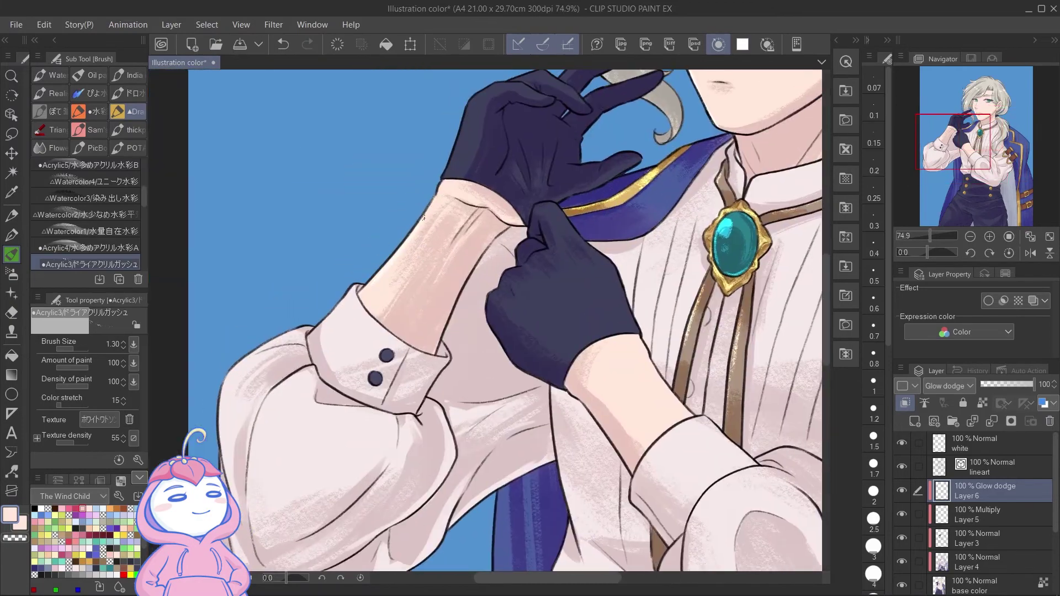
pyautogui.scroll(2, 472, 219)
pyautogui.moveTo(662, 386); pyautogui.dragTo(529, 243)
pyautogui.moveTo(597, 254); pyautogui.dragTo(627, 296)
pyautogui.scroll(-4, 632, 343)
pyautogui.scroll(4, 467, 340)
# - Sample the cuff button's navy and add small highlights to the cuff buttons and the neighboring glove
pyautogui.keyDown('alt'); pyautogui.click(473, 303); pyautogui.keyUp('alt')
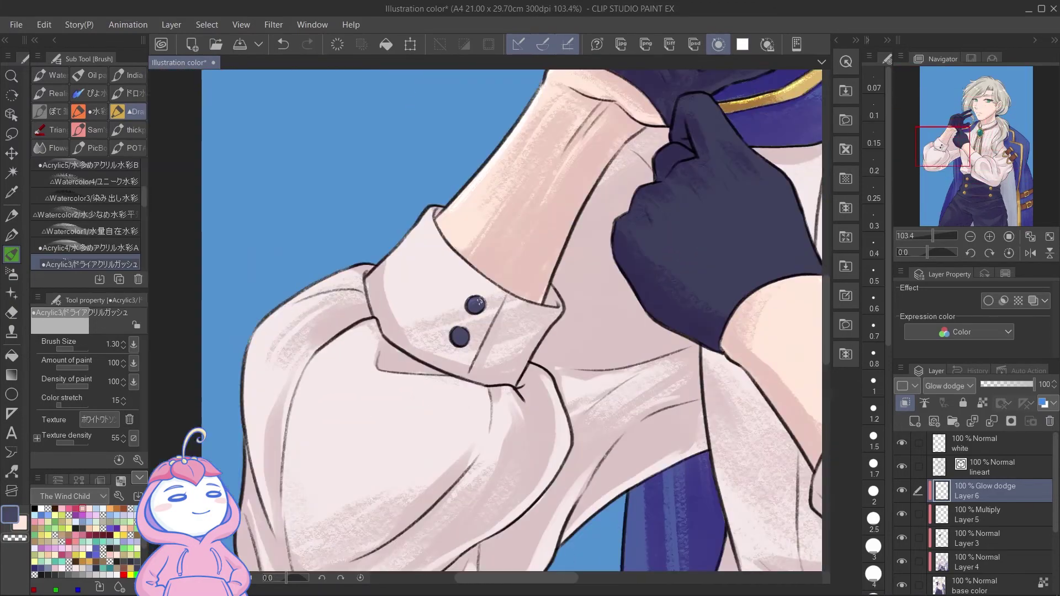
pyautogui.moveTo(668, 229); pyautogui.dragTo(543, 244)
pyautogui.moveTo(538, 241); pyautogui.dragTo(524, 223)
pyautogui.scroll(-4, 490, 261)
# - Sample the coat's blue and paint textured highlights down the coat's outer edge below the raised sleeve
pyautogui.moveTo(519, 342); pyautogui.dragTo(549, 185)
pyautogui.keyDown('alt'); pyautogui.click(486, 238); pyautogui.keyUp('alt')
pyautogui.moveTo(473, 230); pyautogui.dragTo(473, 268)
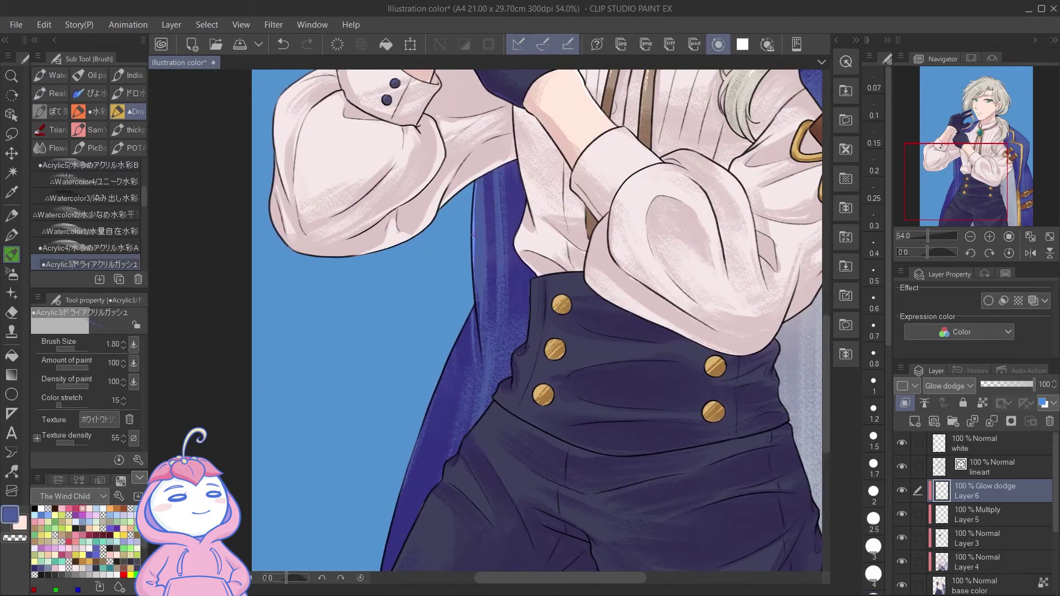
pyautogui.moveTo(466, 321); pyautogui.dragTo(420, 435)
pyautogui.moveTo(432, 397); pyautogui.dragTo(400, 499)
pyautogui.scroll(2, 571, 287)
# - Sample the buttons' gold and add glowing highlights to the edges of all five waistband buttons
pyautogui.moveTo(571, 287); pyautogui.dragTo(501, 191)
pyautogui.keyDown('alt'); pyautogui.click(501, 191); pyautogui.keyUp('alt')
pyautogui.scroll(4, 495, 182)
pyautogui.moveTo(505, 246); pyautogui.dragTo(474, 212)
pyautogui.moveTo(499, 361); pyautogui.dragTo(460, 317)
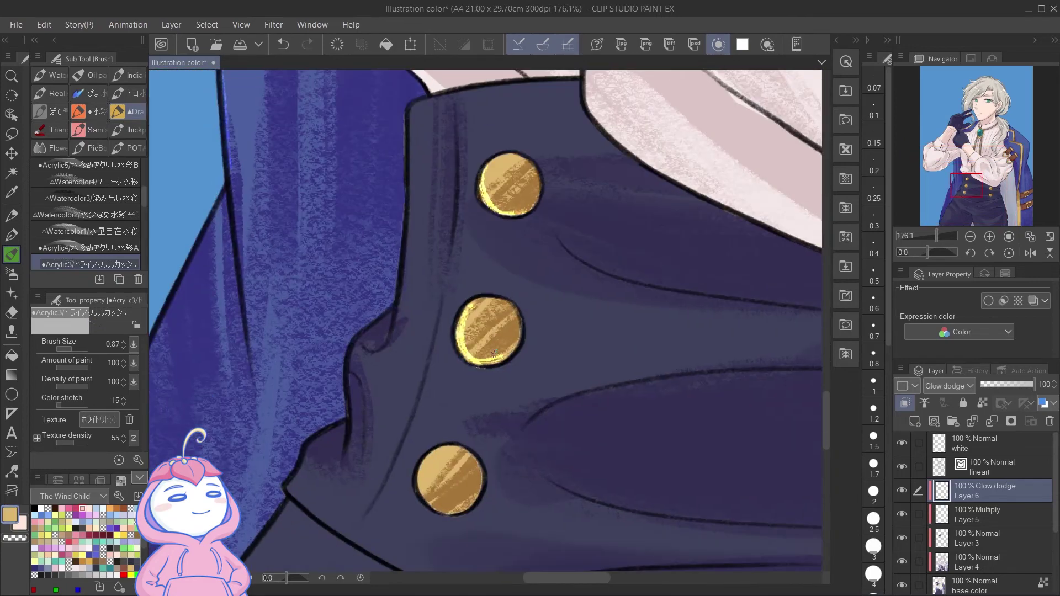
pyautogui.moveTo(453, 452); pyautogui.dragTo(422, 406)
pyautogui.scroll(-2, 442, 408)
pyautogui.moveTo(717, 343); pyautogui.dragTo(433, 248)
pyautogui.moveTo(554, 284); pyautogui.dragTo(542, 249)
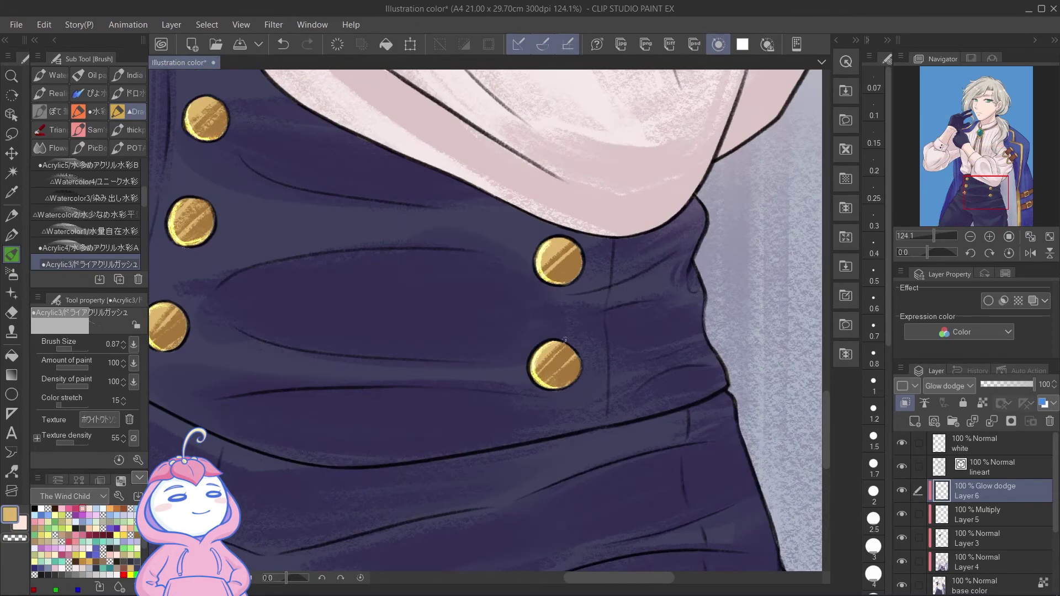
pyautogui.scroll(-2, 536, 358)
# - Sample the trousers' navy and add broad textured highlights to the waistband and trouser legs, undoing one unwanted stroke
pyautogui.moveTo(387, 309); pyautogui.dragTo(531, 338)
pyautogui.keyDown('alt'); pyautogui.click(502, 282); pyautogui.keyUp('alt')
pyautogui.moveTo(502, 283); pyautogui.dragTo(602, 292)
pyautogui.moveTo(568, 377); pyautogui.dragTo(589, 312)
pyautogui.scroll(-3, 585, 276)
pyautogui.moveTo(473, 372); pyautogui.dragTo(440, 332)
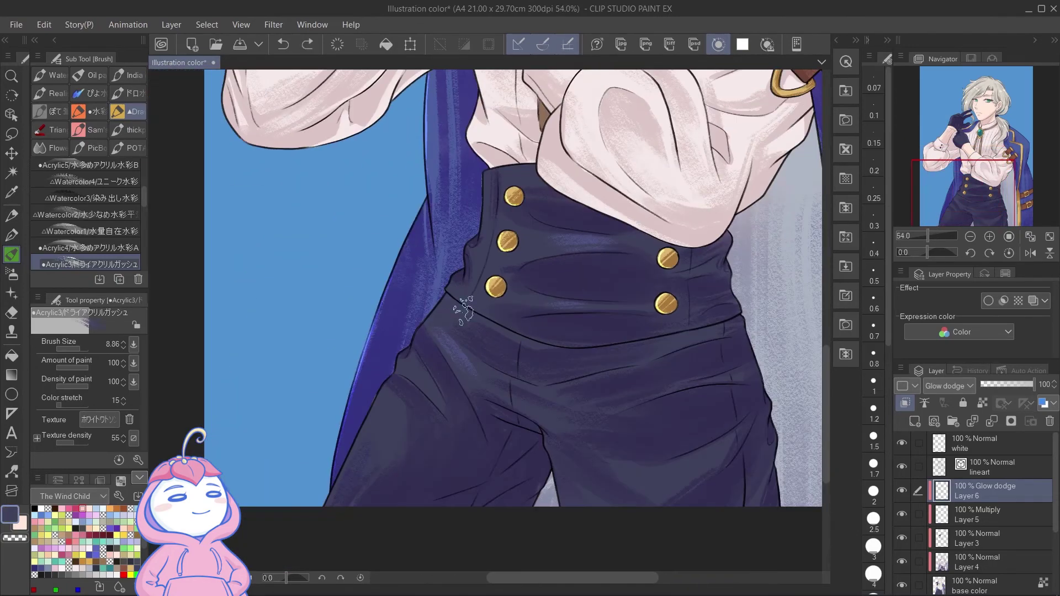
pyautogui.moveTo(395, 385); pyautogui.dragTo(385, 407)
pyautogui.moveTo(652, 442); pyautogui.dragTo(611, 402)
pyautogui.hotkey('ctrl', 'z')
pyautogui.moveTo(524, 185); pyautogui.dragTo(538, 221)
pyautogui.moveTo(412, 332); pyautogui.dragTo(441, 364)
# - Resample the trousers' navy and add thin highlights along the waistband and trouser edges and folds, undoing the last stroke
pyautogui.keyDown('alt'); pyautogui.click(601, 306); pyautogui.keyUp('alt')
pyautogui.scroll(4, 463, 175)
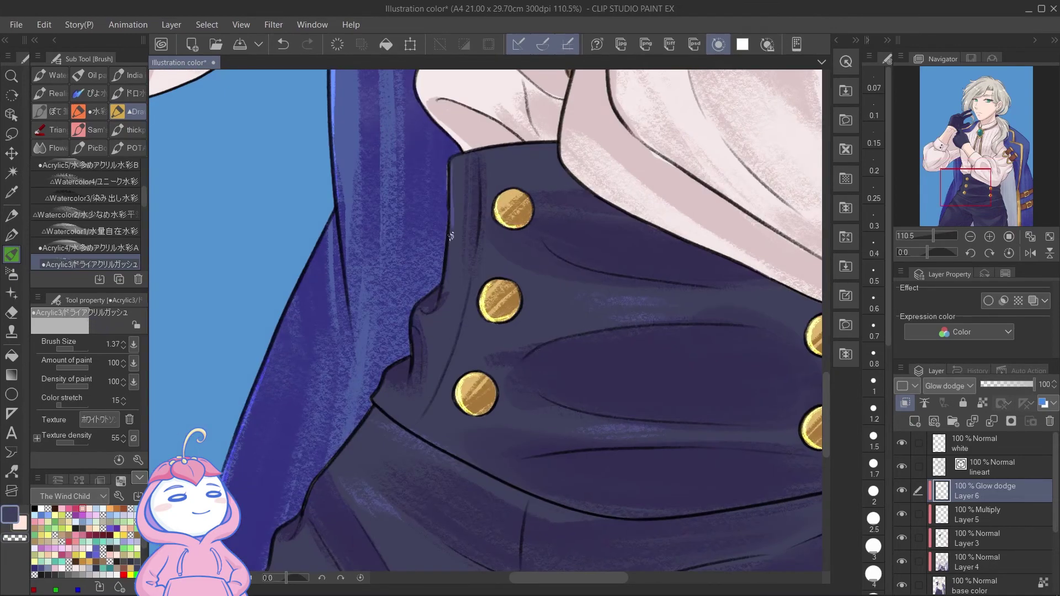
pyautogui.scroll(-4, 451, 162)
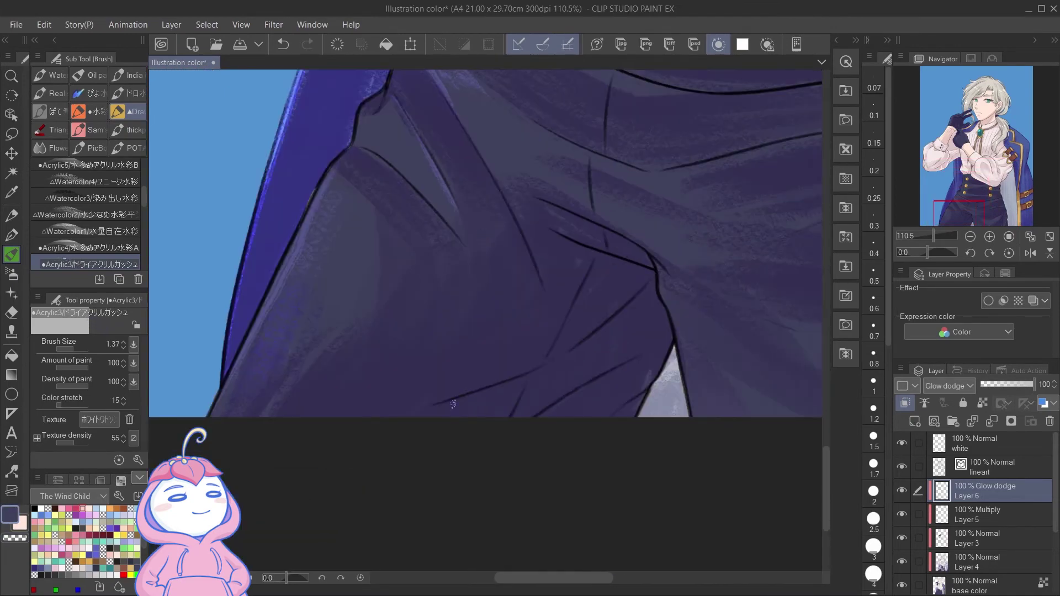
pyautogui.scroll(4, 475, 391)
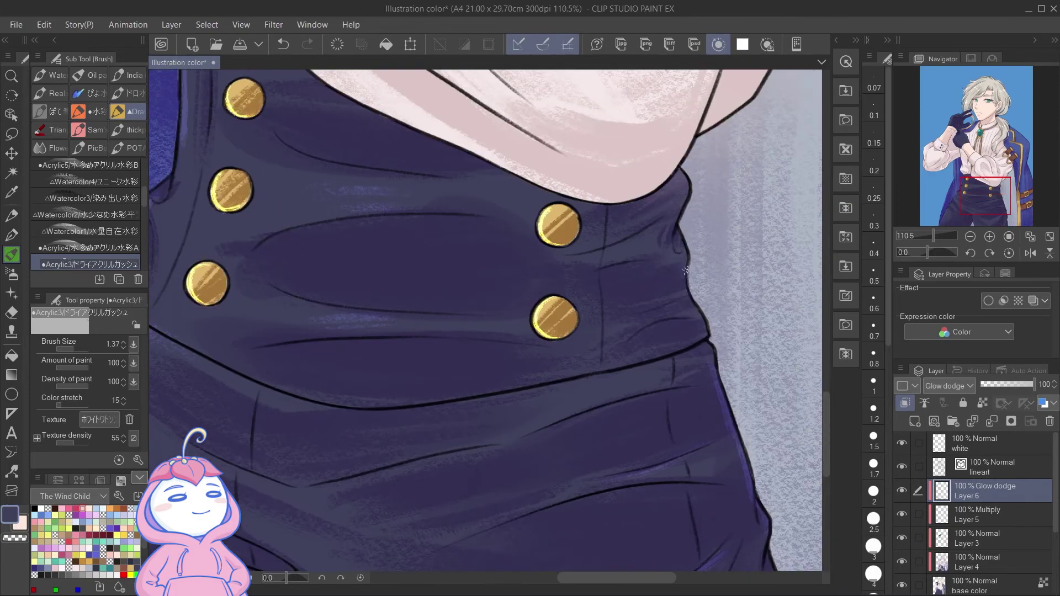
pyautogui.scroll(-3, 686, 270)
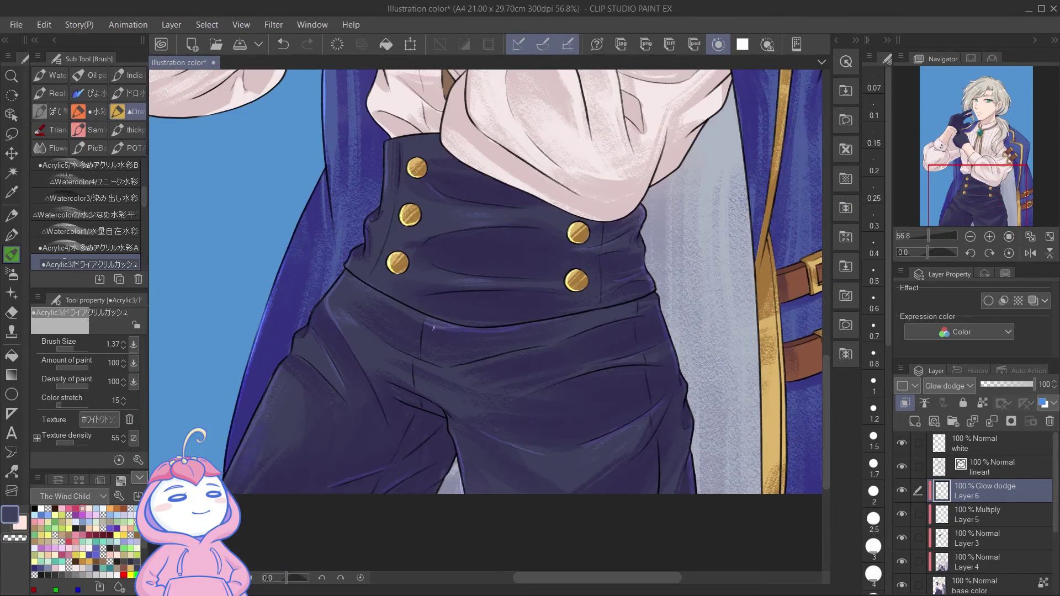
pyautogui.moveTo(400, 377); pyautogui.dragTo(429, 397)
pyautogui.scroll(-2, 428, 397)
pyautogui.hotkey('ctrl', 'z')
pyautogui.scroll(4, 635, 221)
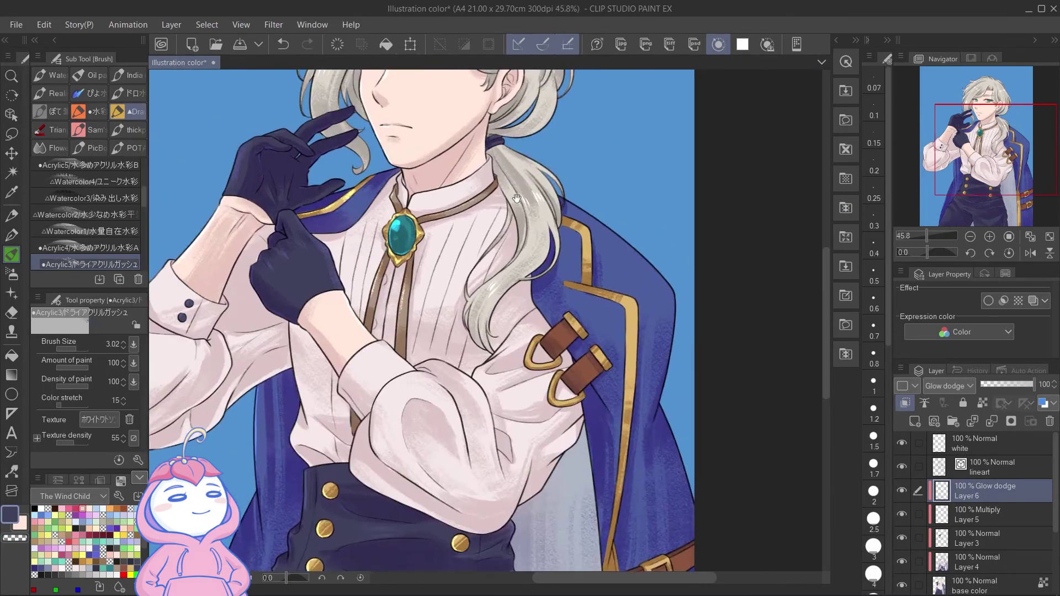
# - Sample the gold trim color and paint glowing textured highlights down the coat's front trim on Layer 6
pyautogui.keyDown('alt'); pyautogui.click(567, 265); pyautogui.keyUp('alt')
pyautogui.moveTo(554, 239); pyautogui.dragTo(580, 322)
pyautogui.moveTo(613, 353); pyautogui.dragTo(578, 270)
pyautogui.scroll(-2, 591, 204)
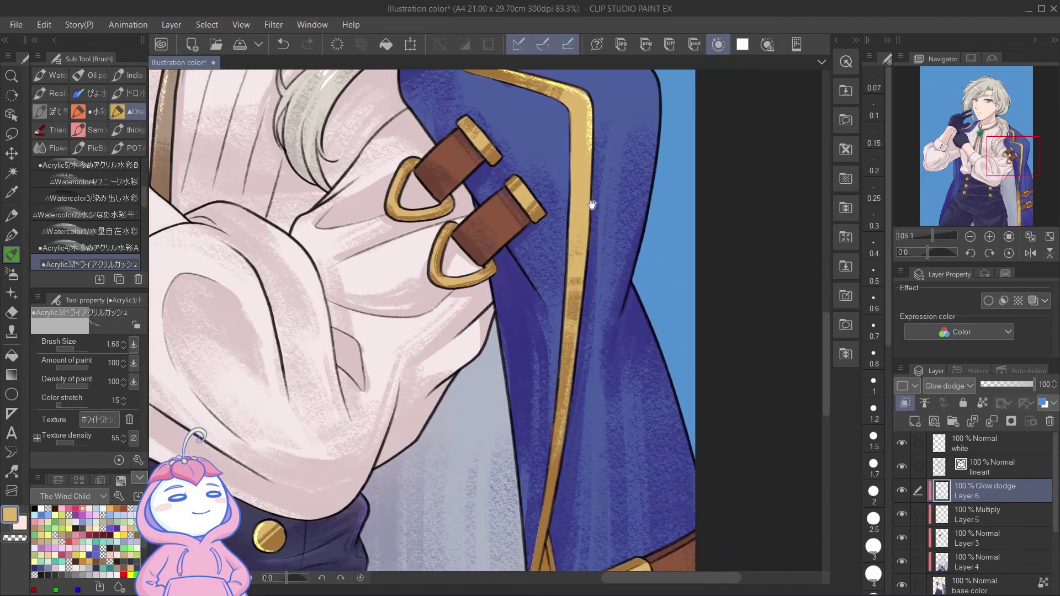
pyautogui.moveTo(607, 497); pyautogui.dragTo(559, 183)
pyautogui.moveTo(569, 431); pyautogui.dragTo(590, 317)
pyautogui.moveTo(588, 291); pyautogui.dragTo(594, 414)
pyautogui.moveTo(577, 331); pyautogui.dragTo(578, 368)
pyautogui.moveTo(577, 326); pyautogui.dragTo(578, 402)
pyautogui.moveTo(599, 165); pyautogui.dragTo(599, 552)
pyautogui.moveTo(582, 200); pyautogui.dragTo(587, 315)
# - Add fine glowing gold highlights to the end caps and rings of the two upper sleeve straps
pyautogui.scroll(4, 548, 248)
pyautogui.moveTo(540, 246); pyautogui.dragTo(548, 248)
pyautogui.moveTo(607, 331); pyautogui.dragTo(585, 287)
pyautogui.moveTo(584, 276); pyautogui.dragTo(610, 307)
pyautogui.moveTo(497, 309); pyautogui.dragTo(551, 269)
pyautogui.moveTo(449, 226); pyautogui.dragTo(437, 271)
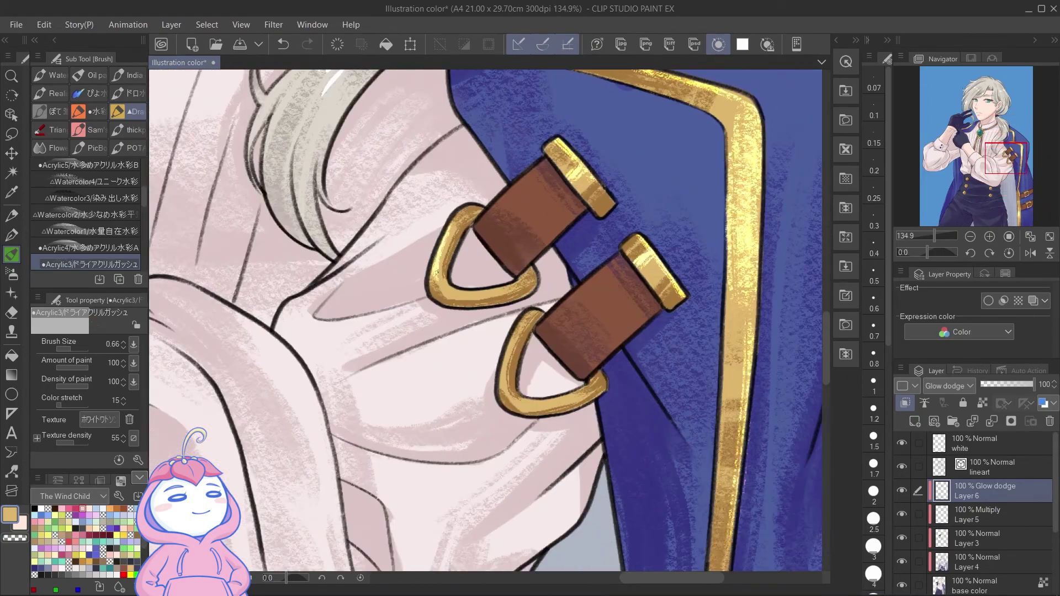
pyautogui.moveTo(497, 331); pyautogui.dragTo(475, 295)
pyautogui.moveTo(497, 289); pyautogui.dragTo(484, 353)
pyautogui.moveTo(483, 359); pyautogui.dragTo(544, 367)
pyautogui.moveTo(453, 173); pyautogui.dragTo(463, 172)
# - Add highlights to the coat's remaining gold details on Layer 6 and sample the shirt's pale color
pyautogui.scroll(-5, 607, 229)
pyautogui.scroll(7, 666, 524)
pyautogui.moveTo(556, 221)
pyautogui.mouseDown()
pyautogui.moveTo(572, 295)
pyautogui.moveTo(666, 279)
pyautogui.mouseUp()
pyautogui.moveTo(554, 225)
pyautogui.mouseDown()
pyautogui.moveTo(617, 203)
pyautogui.moveTo(635, 171)
pyautogui.mouseUp()
pyautogui.moveTo(584, 471)
pyautogui.mouseDown()
pyautogui.moveTo(521, 283)
pyautogui.moveTo(565, 380)
pyautogui.moveTo(628, 372)
pyautogui.mouseUp()
pyautogui.scroll(-7, 653, 242)
pyautogui.moveTo(506, 161); pyautogui.dragTo(473, 254)
pyautogui.scroll(3, 473, 254)
pyautogui.keyDown('alt'); pyautogui.click(473, 254); pyautogui.keyUp('alt')
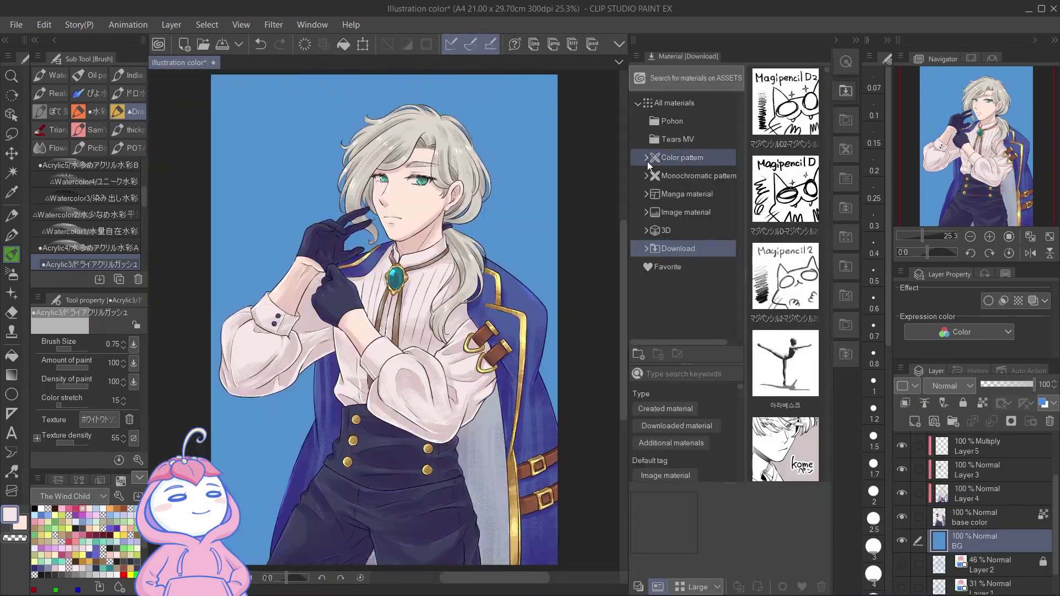
# - Place the watercolor texture from the Color pattern Texture materials on the canvas above the BG layer
pyautogui.click(647, 159)
pyautogui.click(680, 231)
pyautogui.moveTo(796, 196); pyautogui.dragTo(381, 325)
pyautogui.scroll(-3, 111, 398)
pyautogui.click(115, 425)
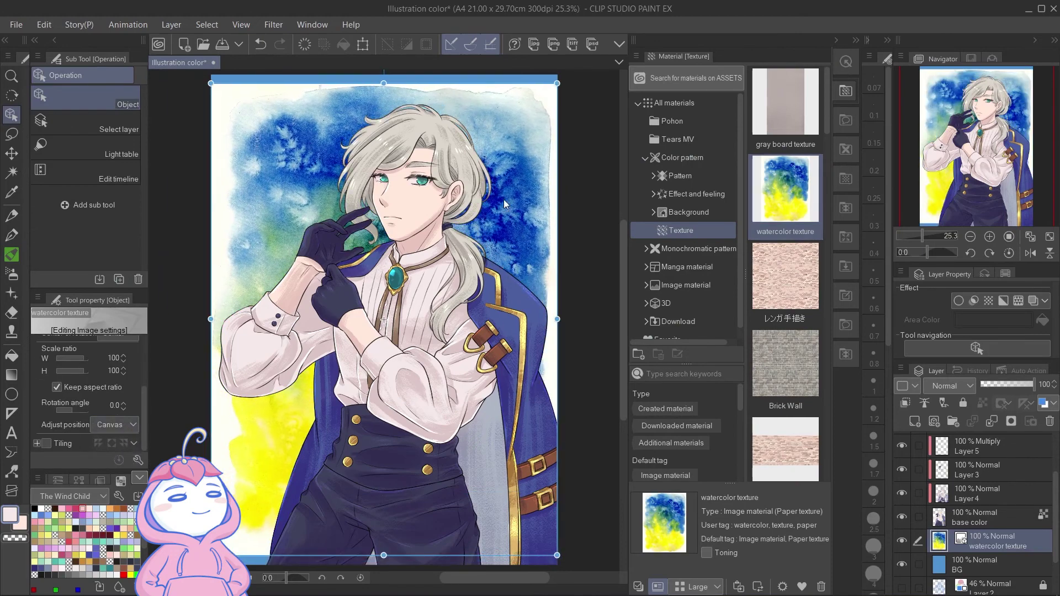
# - Scale the watercolor texture to 113% and reposition it so that it covers the whole canvas
pyautogui.moveTo(381, 565); pyautogui.dragTo(381, 594)
pyautogui.moveTo(385, 353); pyautogui.dragTo(387, 401)
pyautogui.moveTo(385, 118); pyautogui.dragTo(385, 108)
# - Try another blending mode on the watercolor texture layer, then set it to Screen
pyautogui.click(948, 386)
pyautogui.click(966, 45)
pyautogui.click(949, 386)
pyautogui.click(954, 167)
pyautogui.scroll(-2, 952, 389)
pyautogui.scroll(3, 527, 353)
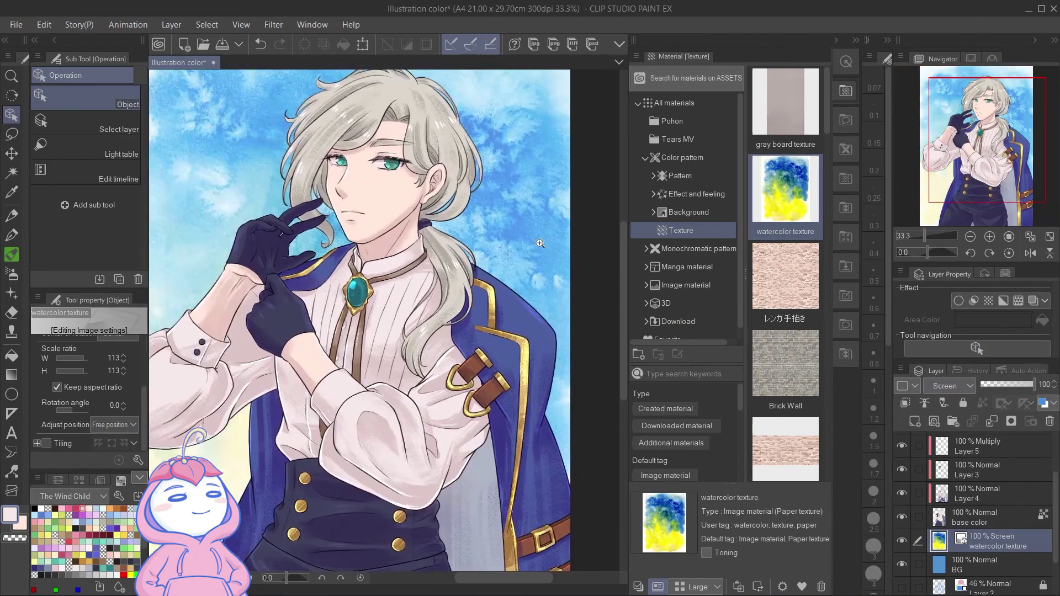
# - Try the Multiply blending mode at 53% opacity on the watercolor texture layer
pyautogui.scroll(-4, 540, 243)
pyautogui.moveTo(1018, 384); pyautogui.dragTo(1002, 383)
pyautogui.click(949, 386)
pyautogui.click(945, 39)
# - Try raising the BG layer's luminosity to about 48 with the Hue/Saturation/Luminosity correction, then undo the trial changes
pyautogui.click(977, 564)
pyautogui.hotkey('ctrl', 'u')
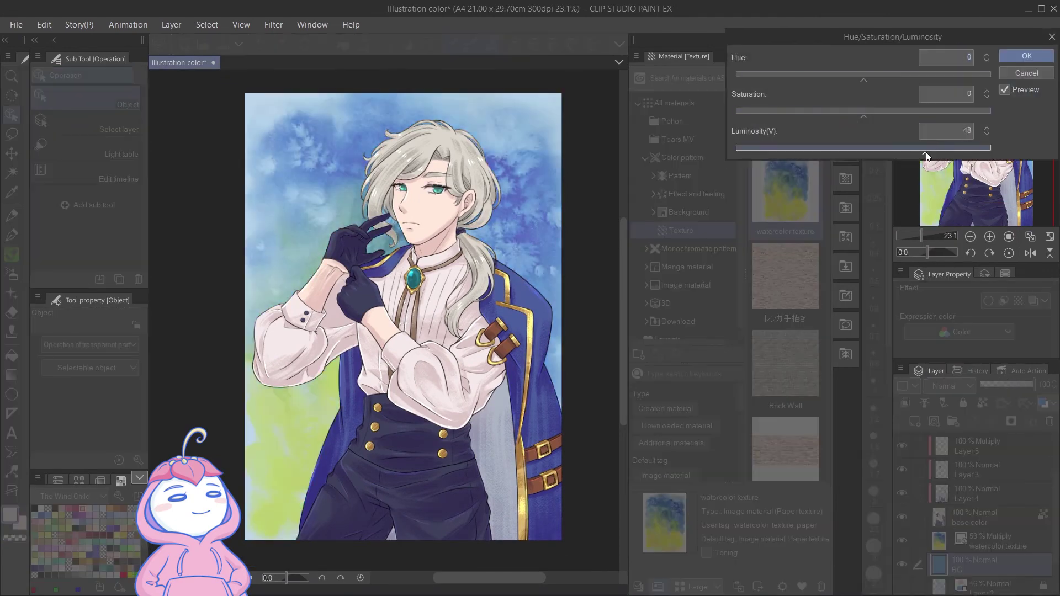
pyautogui.press('Escape')
pyautogui.click(964, 122)
pyautogui.hotkey('ctrl', 'z')
pyautogui.hotkey('ctrl', 'z')
# - Try another blending mode and opacity on the watercolor texture layer, then set it to Screen at 95% opacity
pyautogui.click(994, 541)
pyautogui.click(949, 386)
pyautogui.click(955, 131)
pyautogui.moveTo(1008, 384); pyautogui.dragTo(995, 384)
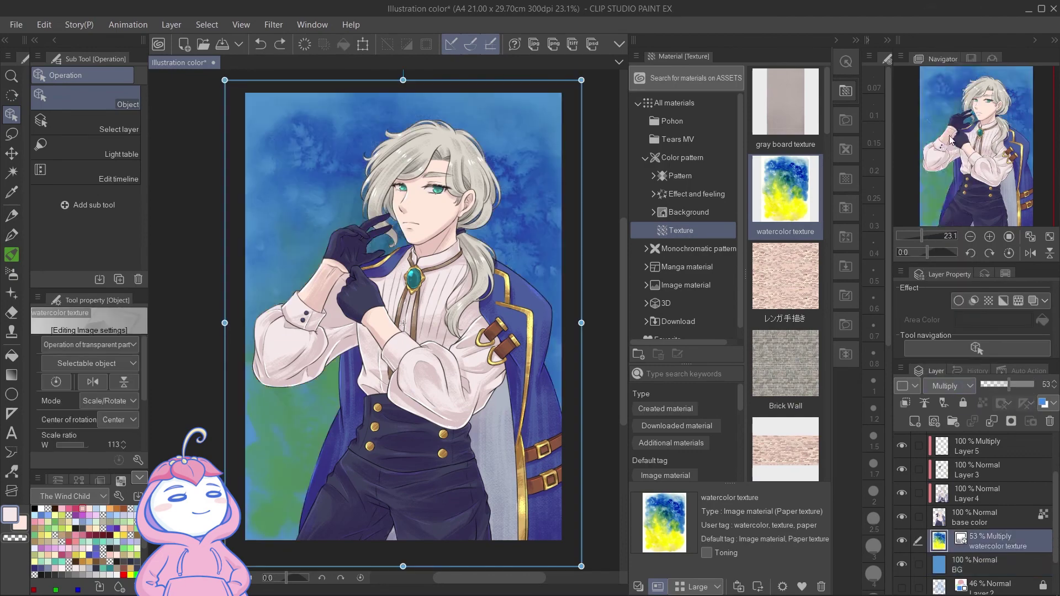
pyautogui.click(949, 386)
pyautogui.click(947, 105)
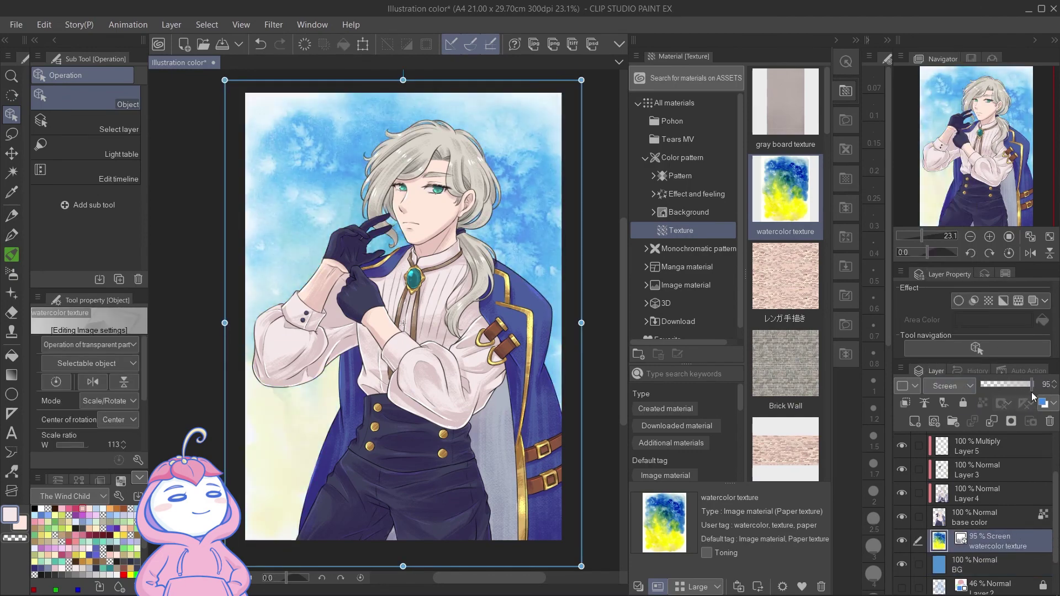